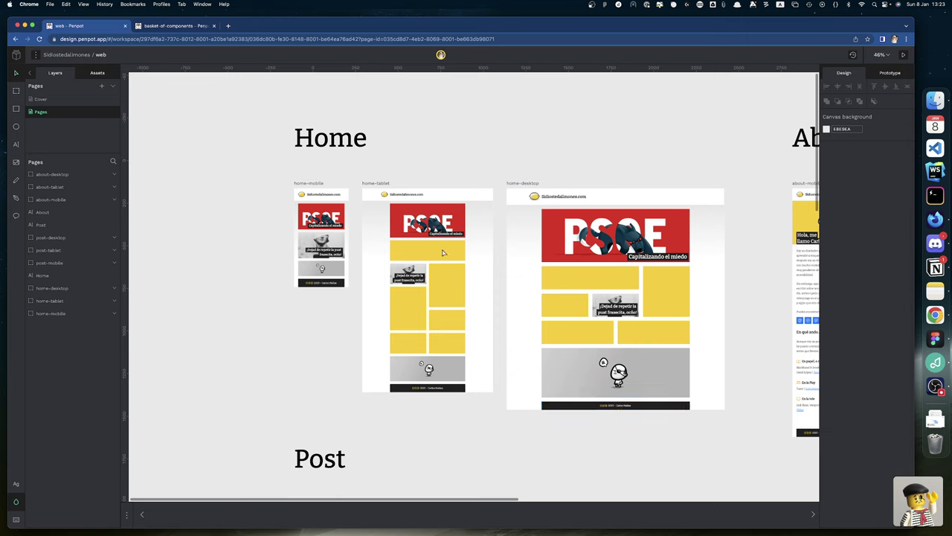
- Show the square and column grids on the home-mobile, home-tablet and home-desktop boards
click(317, 188)
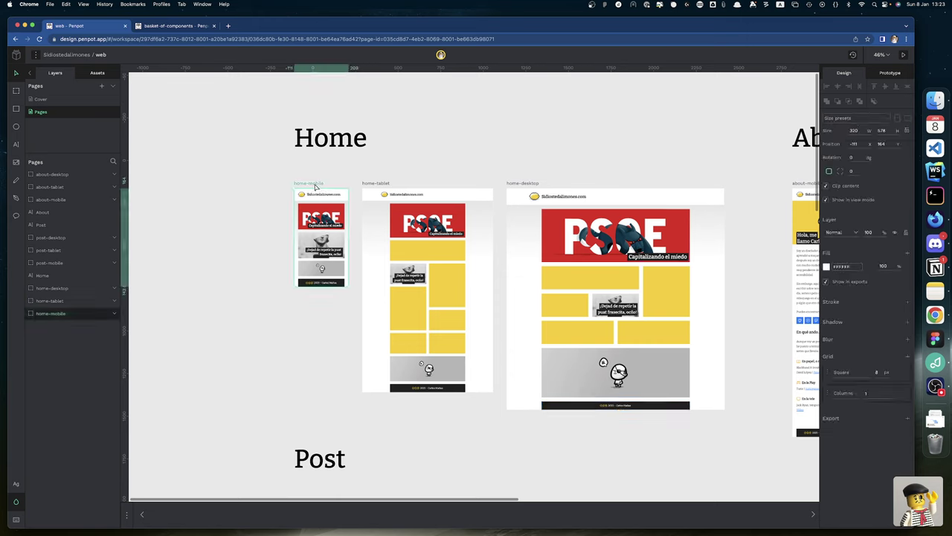
click(898, 374)
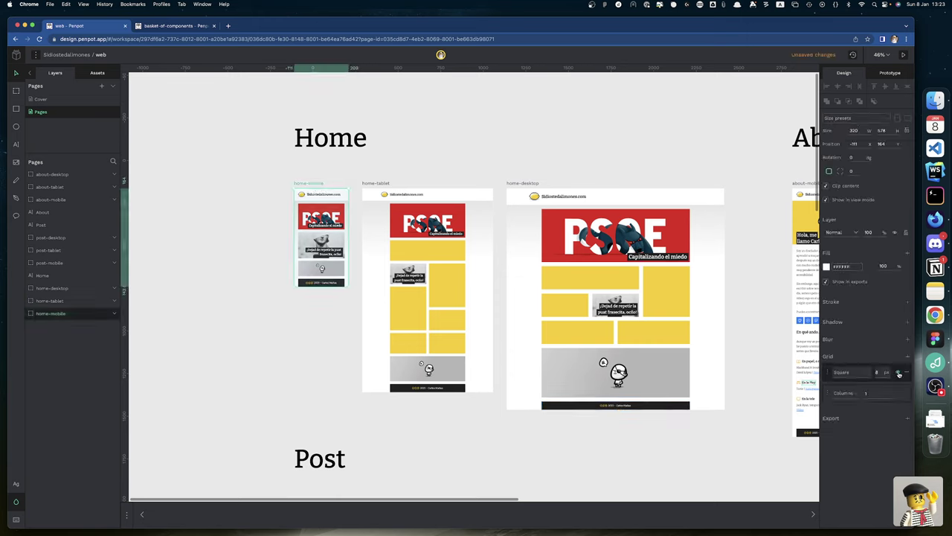
click(898, 395)
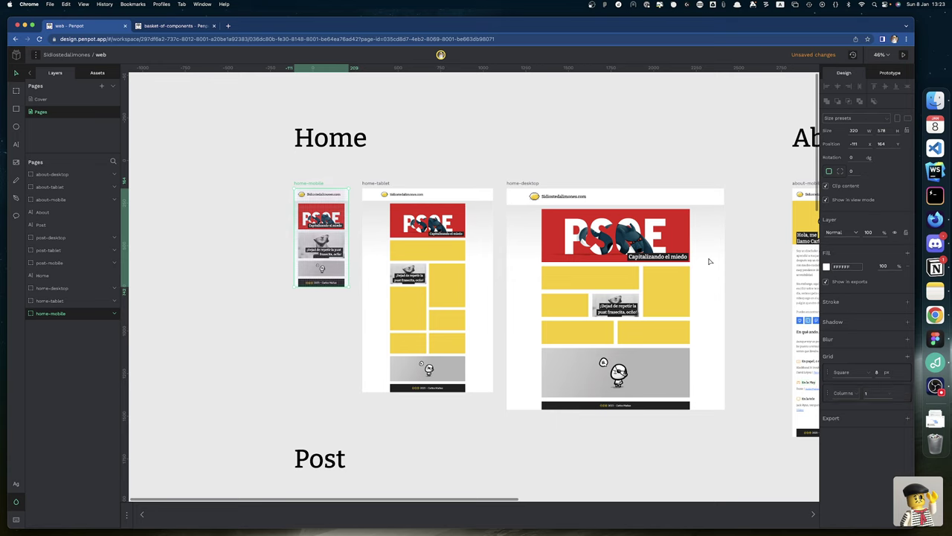
click(387, 184)
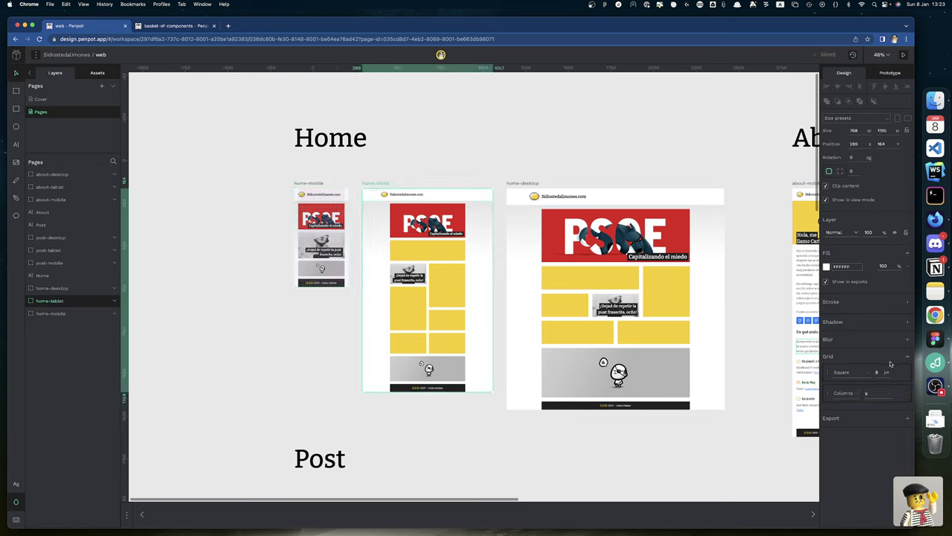
click(898, 374)
click(898, 394)
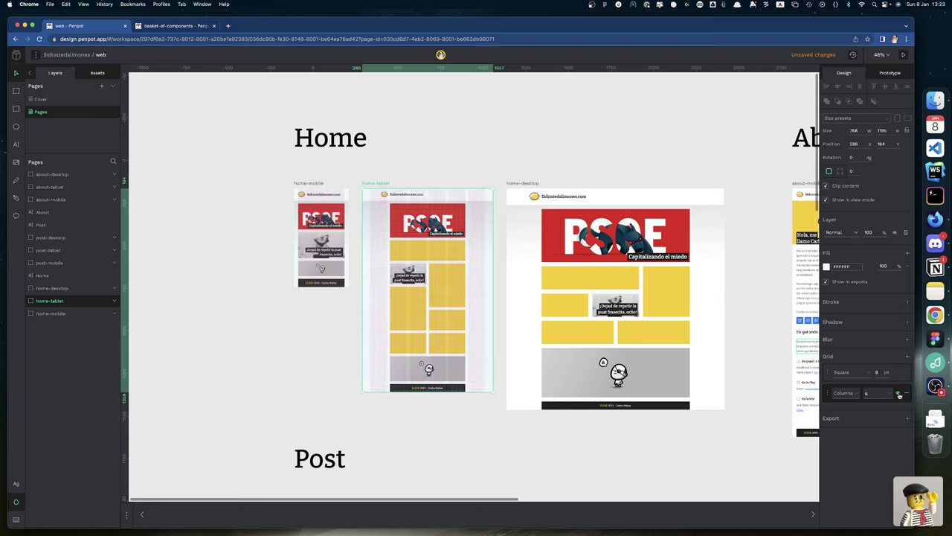
click(534, 184)
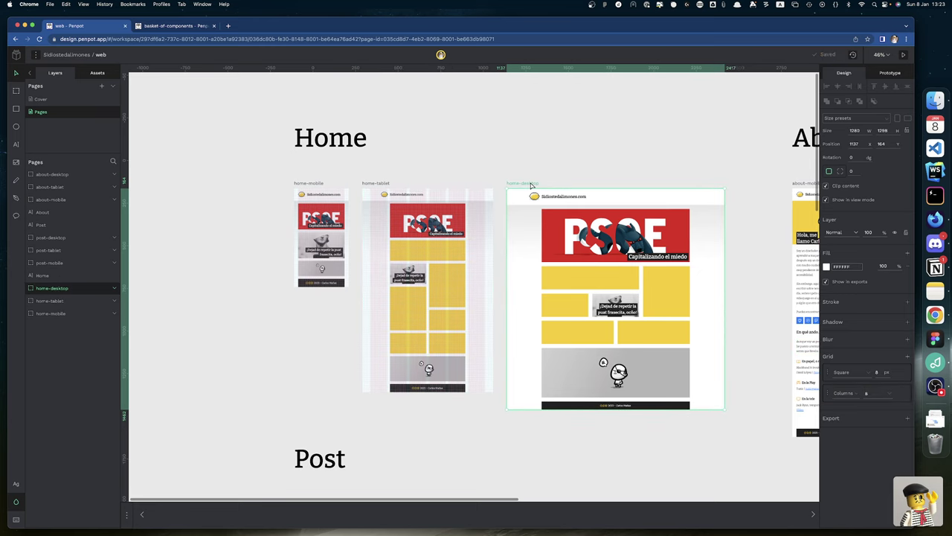
click(898, 374)
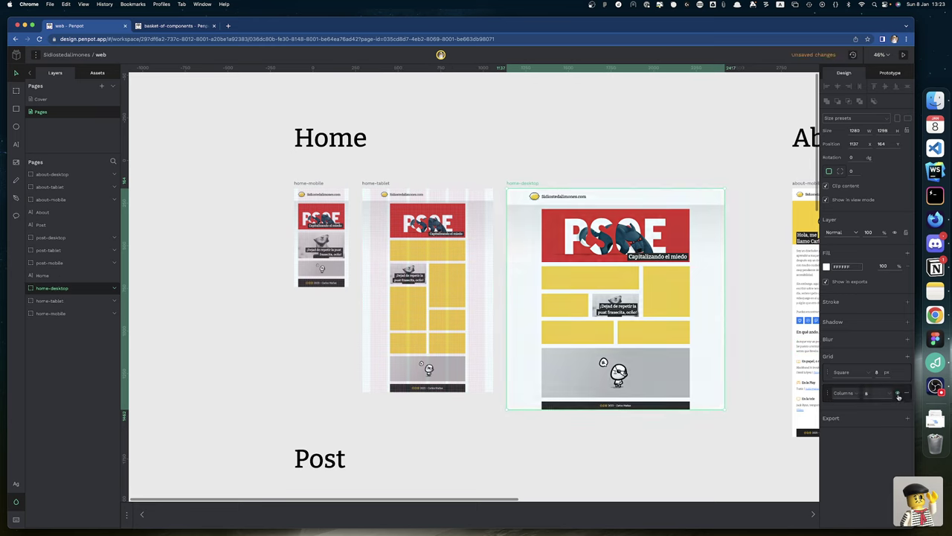
click(898, 393)
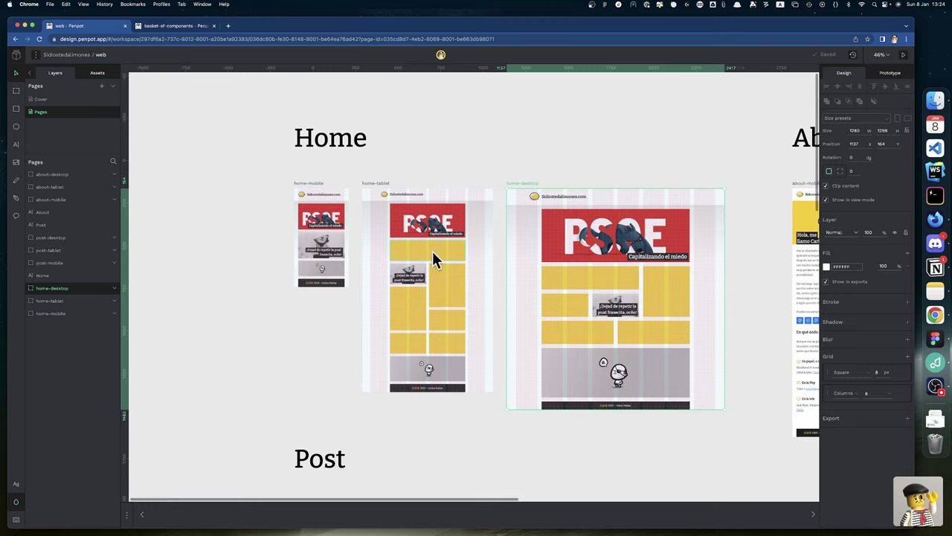
- Set the home-mobile footer's vertical constraint so it stays pinned to the bottom of its board
click(307, 192)
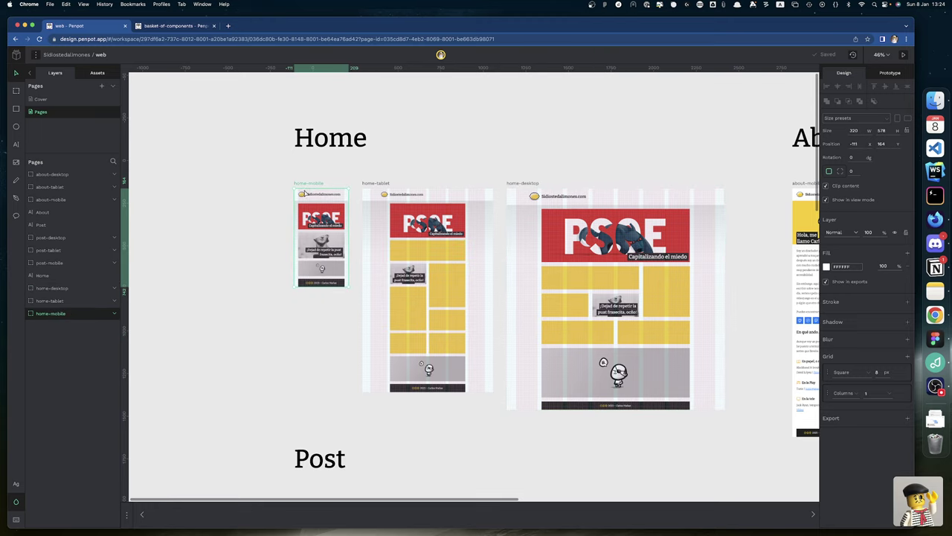
click(303, 285)
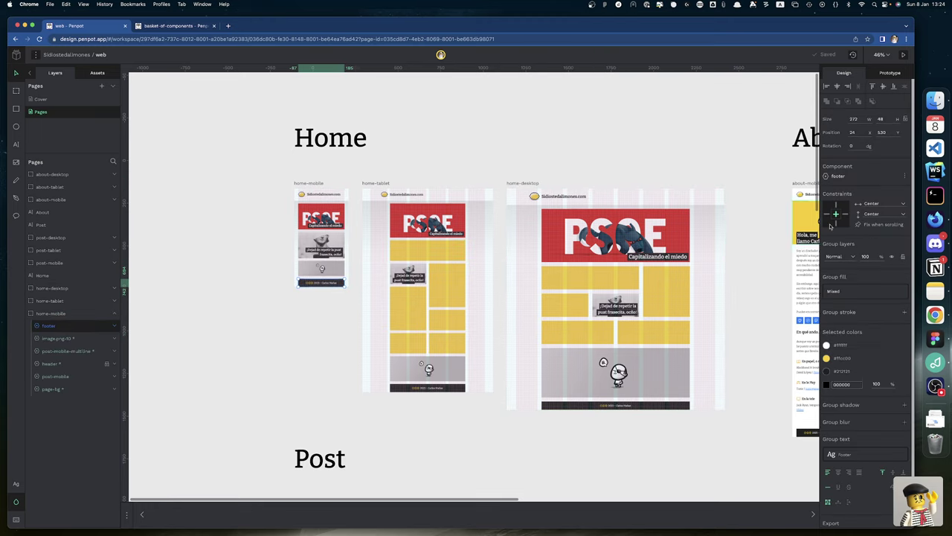
- Try extending the home-mobile board downward to the home-tablet board's height, and undo the resize
click(302, 288)
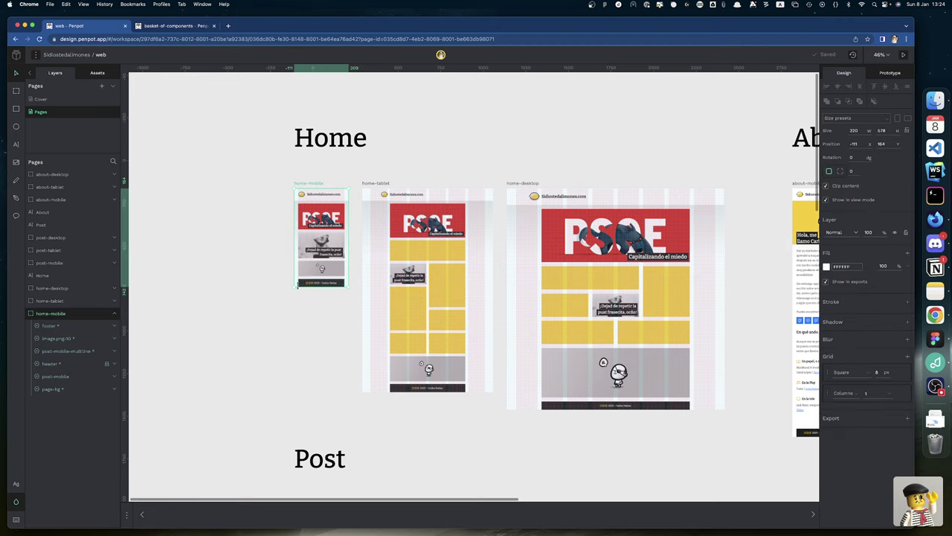
drag(297, 286, 285, 394)
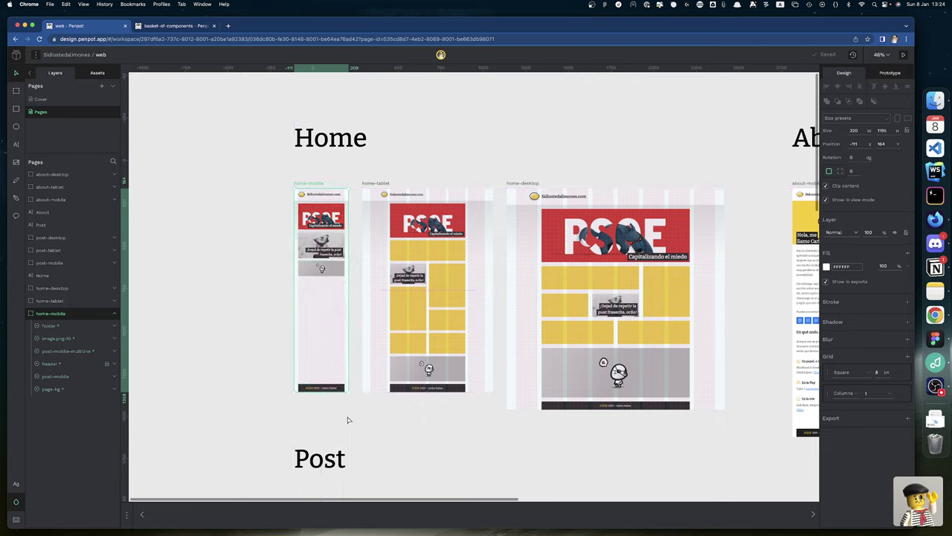
key(super+z)
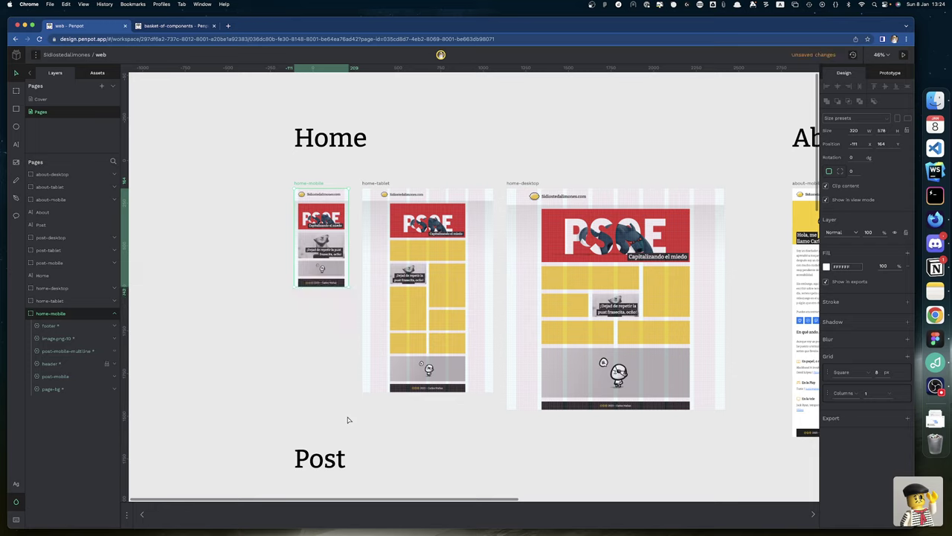
- Set the home-mobile mascot image's vertical constraint to Bottom and extend the board down to the home-tablet board's height
click(304, 270)
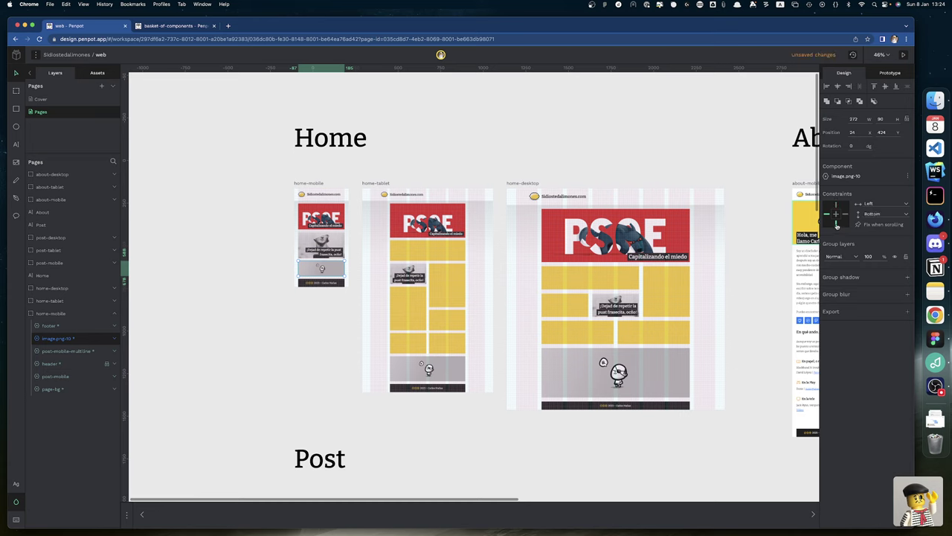
click(305, 184)
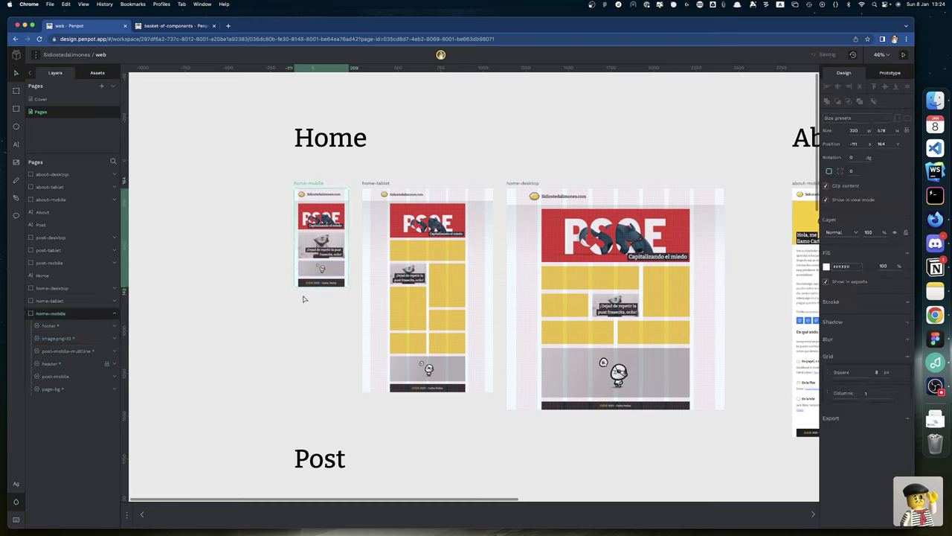
drag(300, 286, 290, 395)
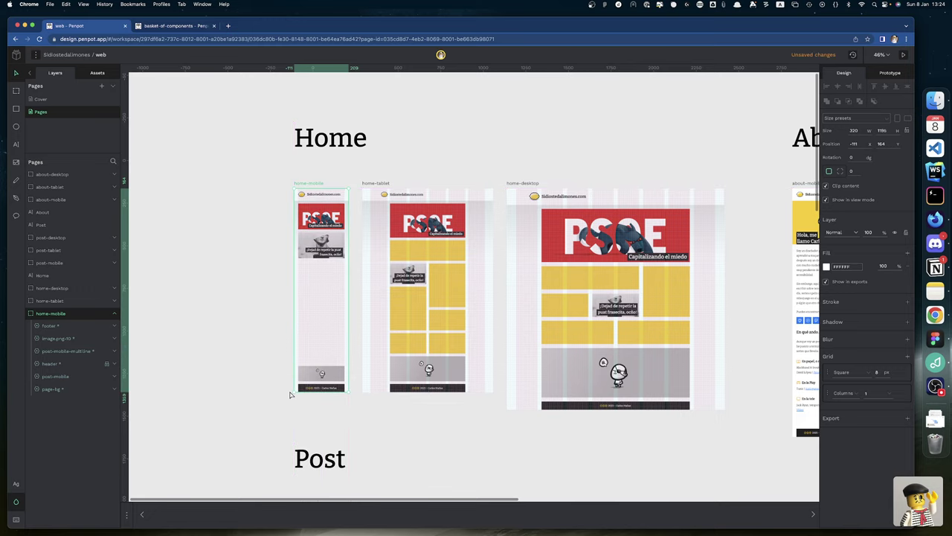
- Nudge the home-mobile mascot image up 1 px, measure its gap to the footer, and move it back down 1 px
scroll(317, 371, up, 10)
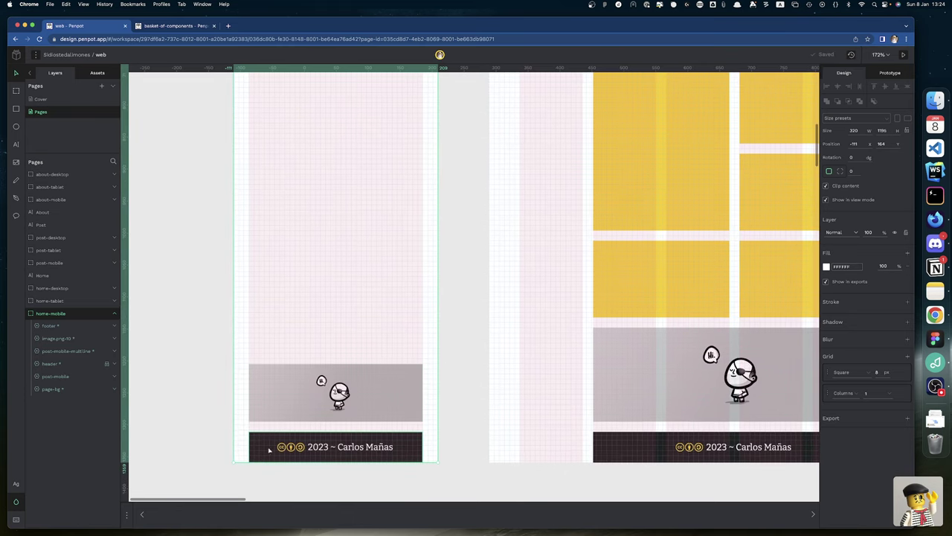
click(284, 416)
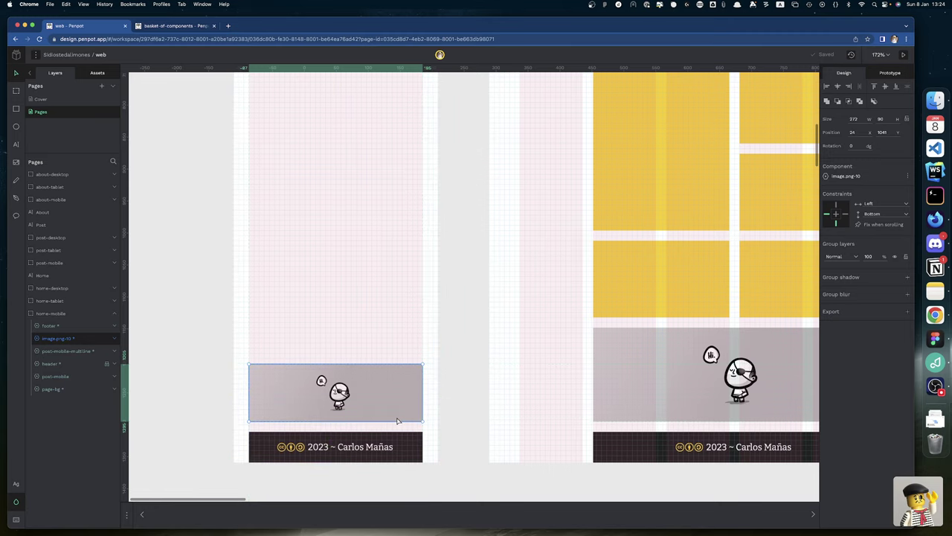
scroll(402, 420, up, 6)
scroll(398, 421, down, 3)
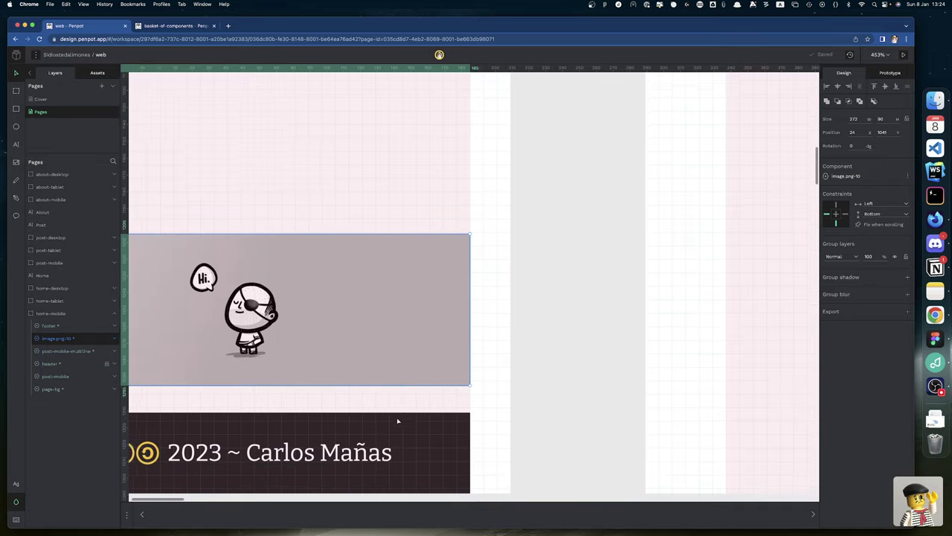
scroll(396, 348, left, 2)
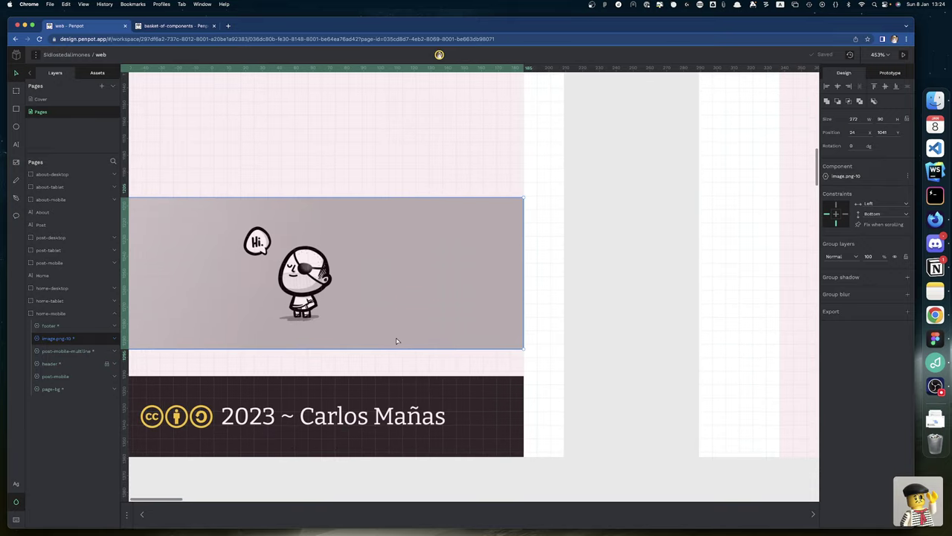
scroll(343, 340, up, 1)
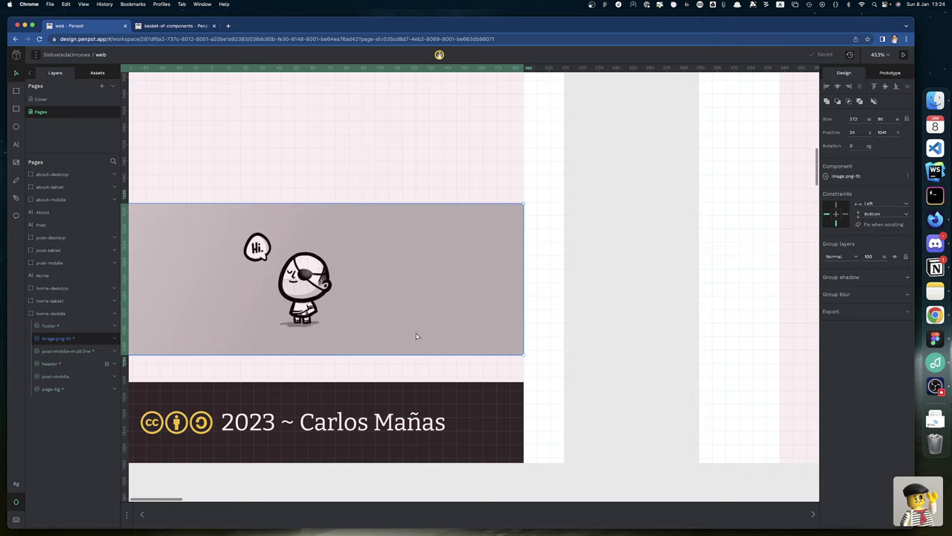
key(Up)
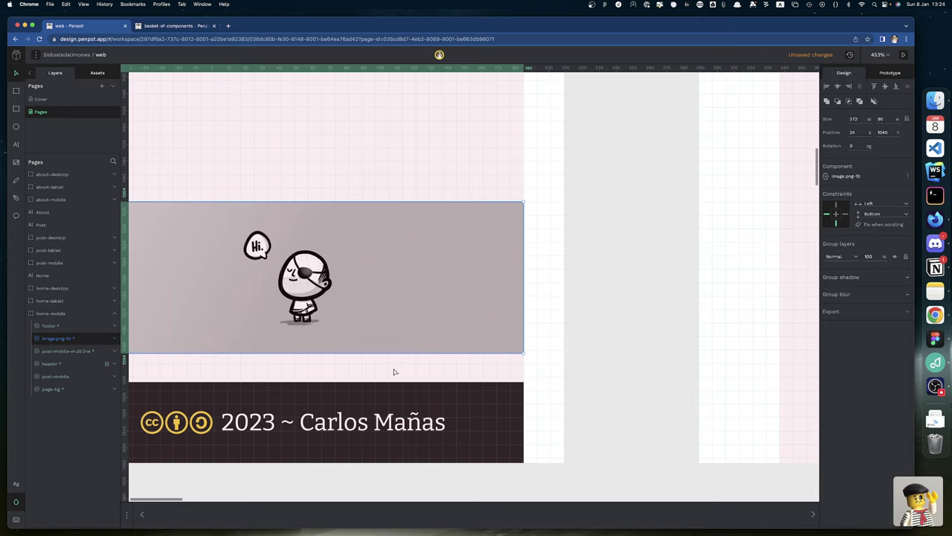
key(alt)
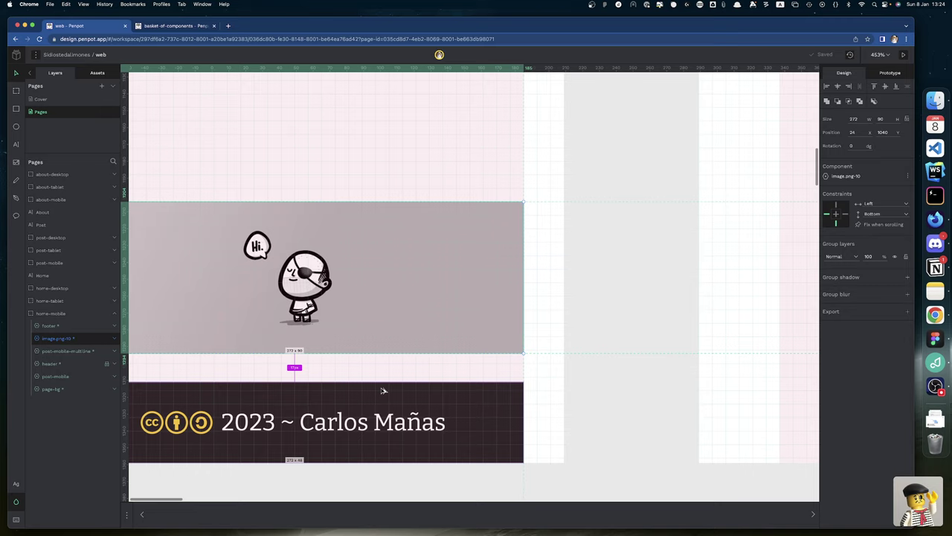
key(Down)
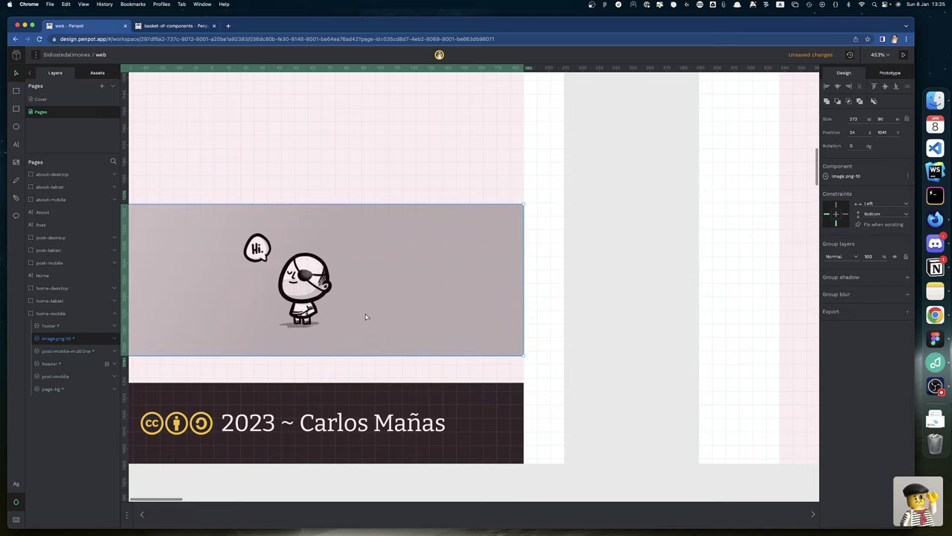
- Place an image placeholder component from the basket-of-components library below the home-mobile posts, overlapping the board's left edge
scroll(365, 317, up, 10)
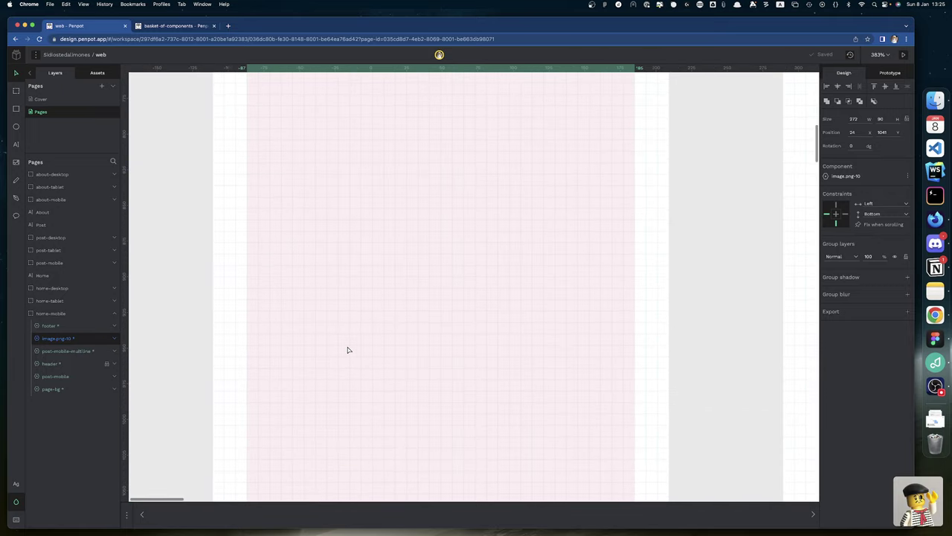
scroll(347, 350, up, 10)
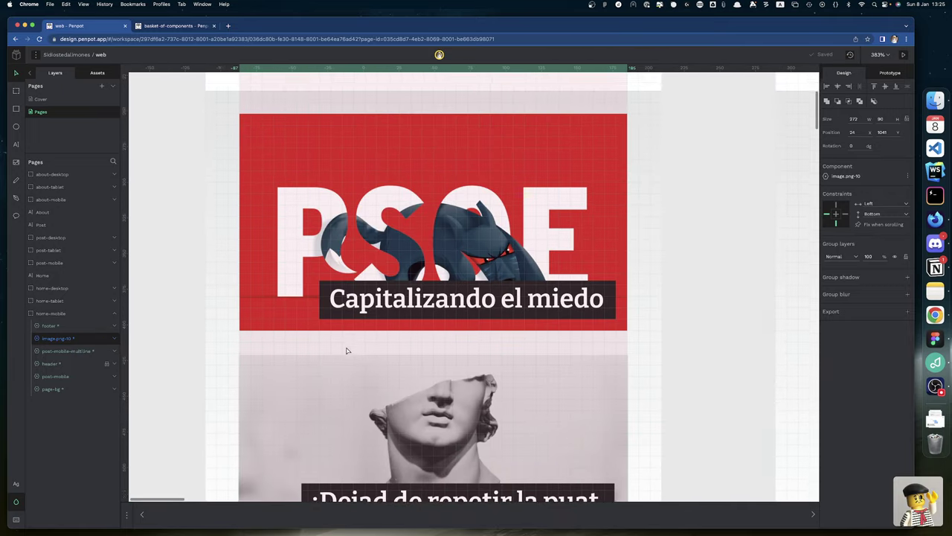
scroll(346, 350, down, 10)
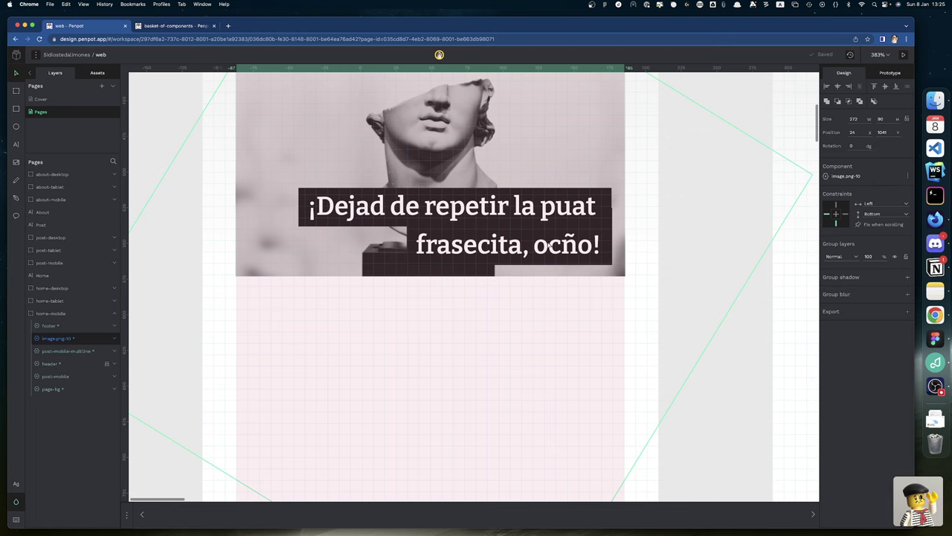
scroll(549, 245, down, 5)
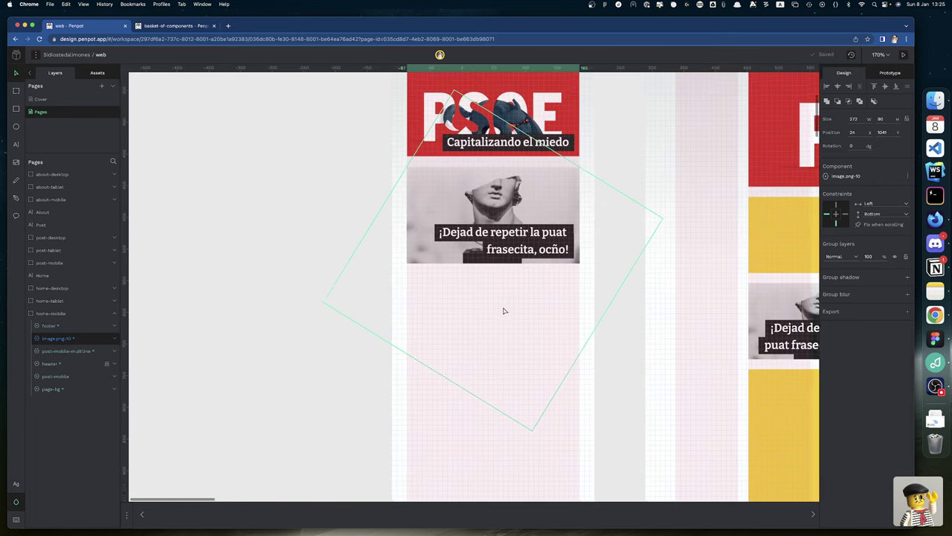
scroll(504, 311, up, 3)
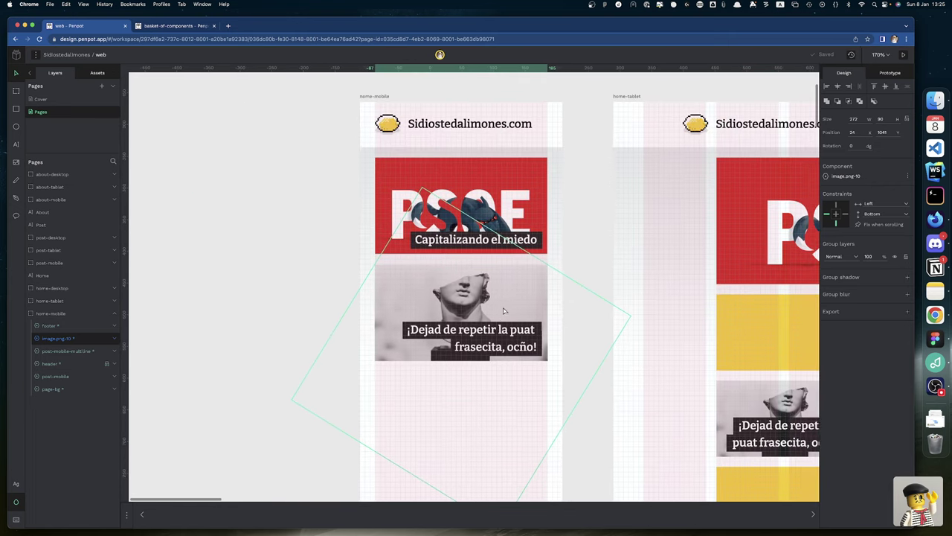
click(538, 219)
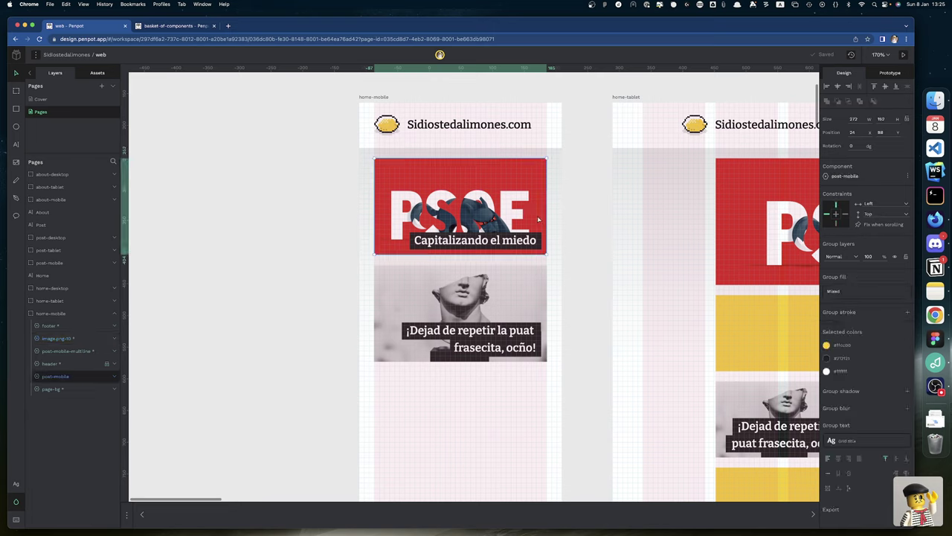
click(98, 72)
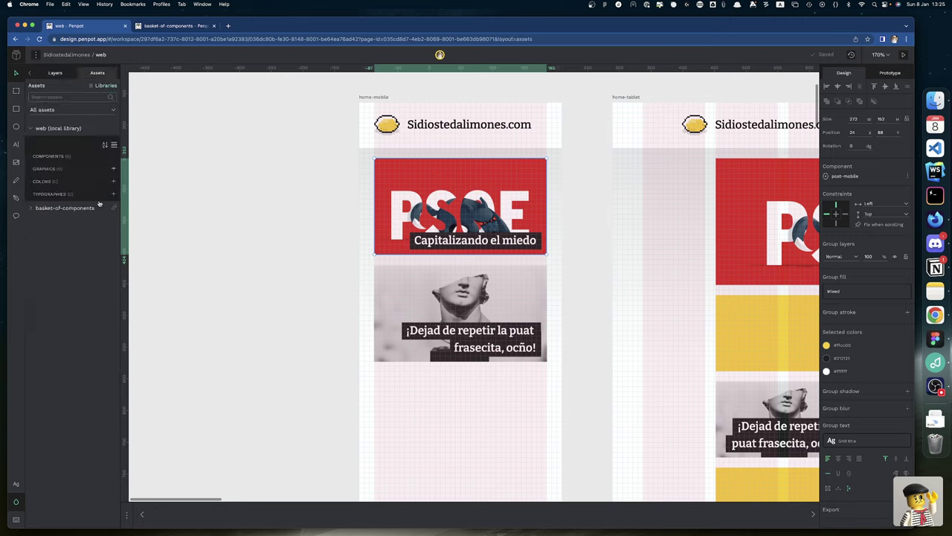
click(30, 209)
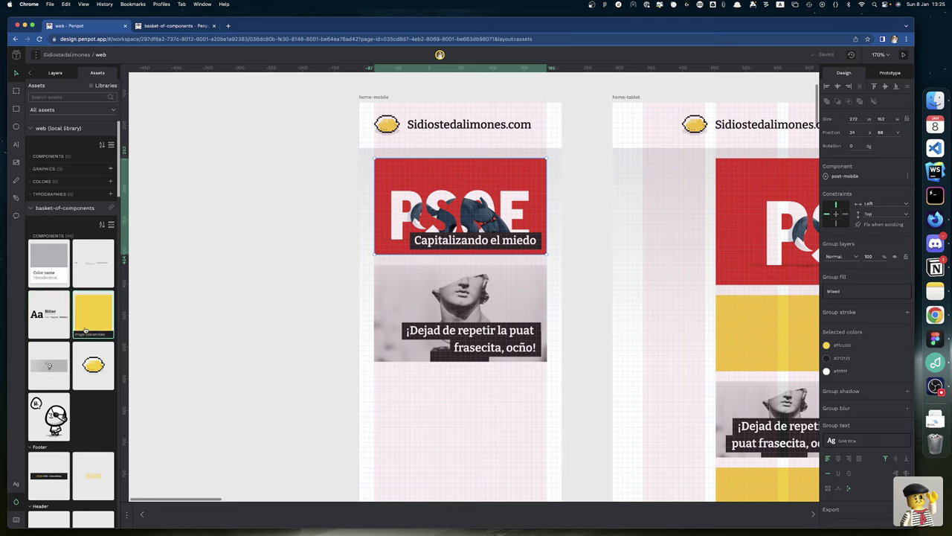
drag(86, 330, 345, 462)
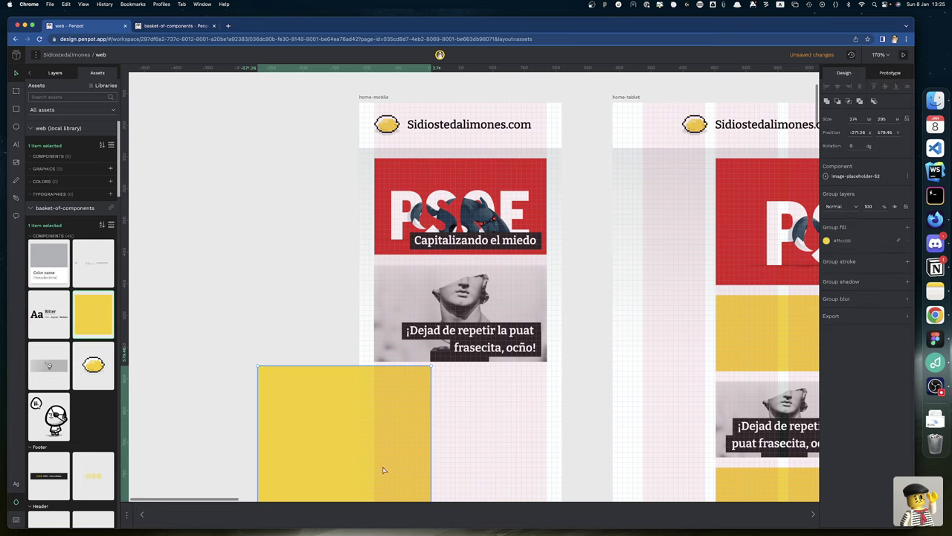
- Resize the image placeholder to 272 × 152 and place it below the second post, aligned with the home-mobile column
click(862, 119)
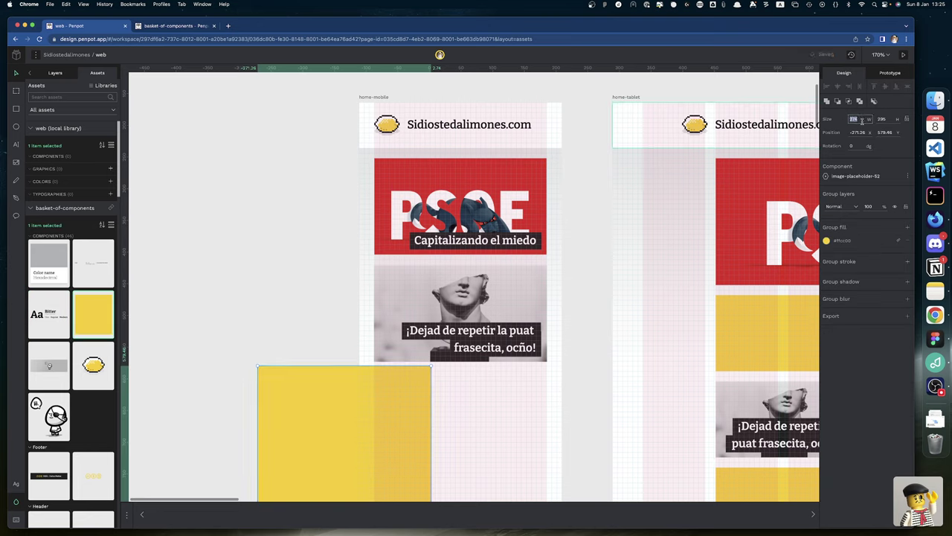
text(276)
click(539, 181)
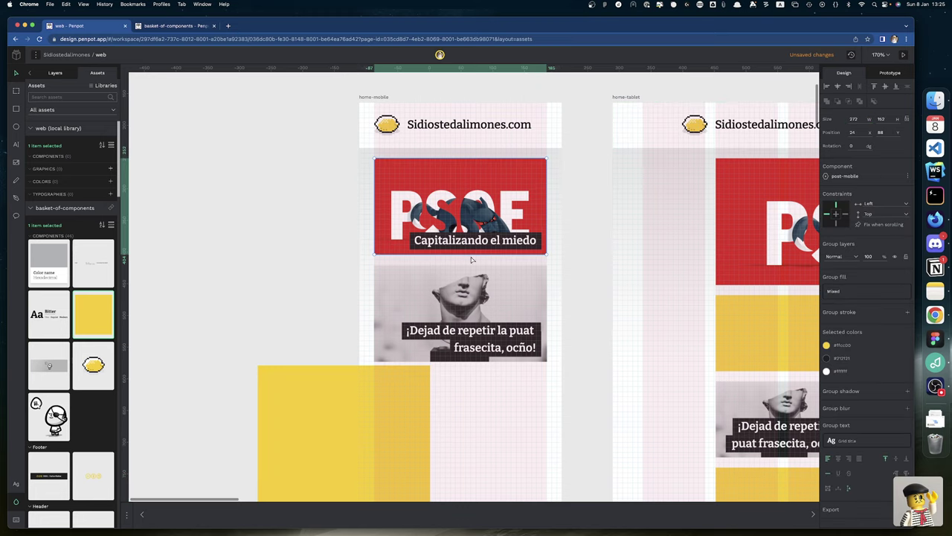
click(331, 439)
click(893, 119)
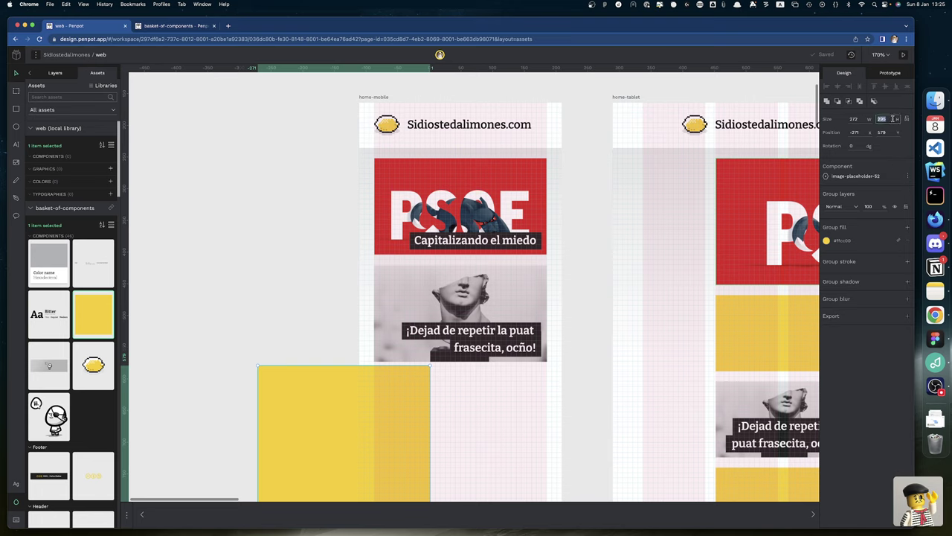
text(152)
key(Return)
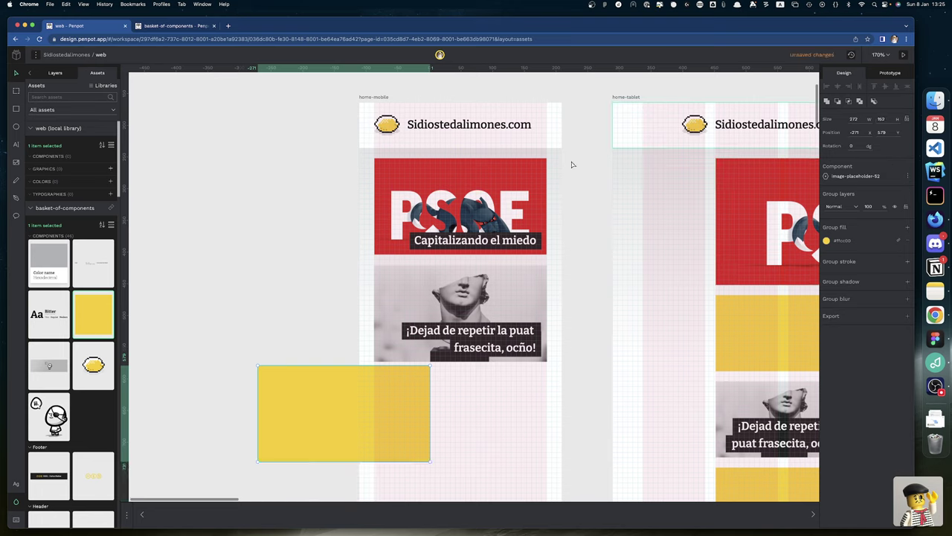
drag(333, 418, 453, 422)
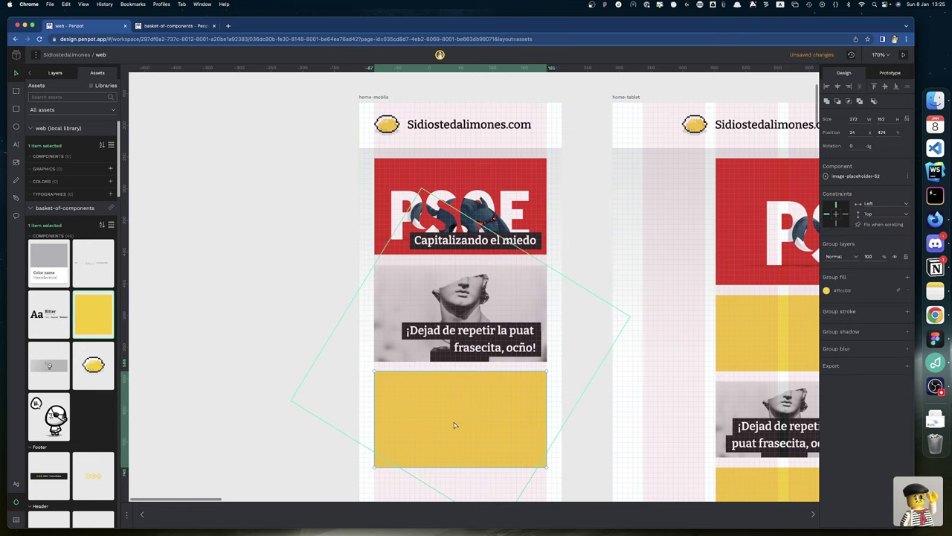
- Select the statue image in the second home-mobile post, inspect its spacing, and nudge it up and back down 1 px
click(383, 360)
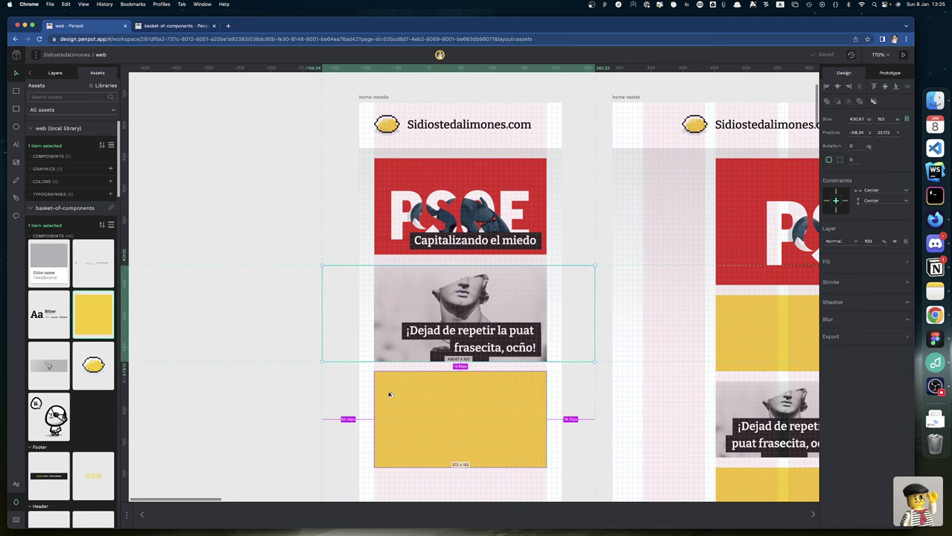
scroll(388, 394, up, 10)
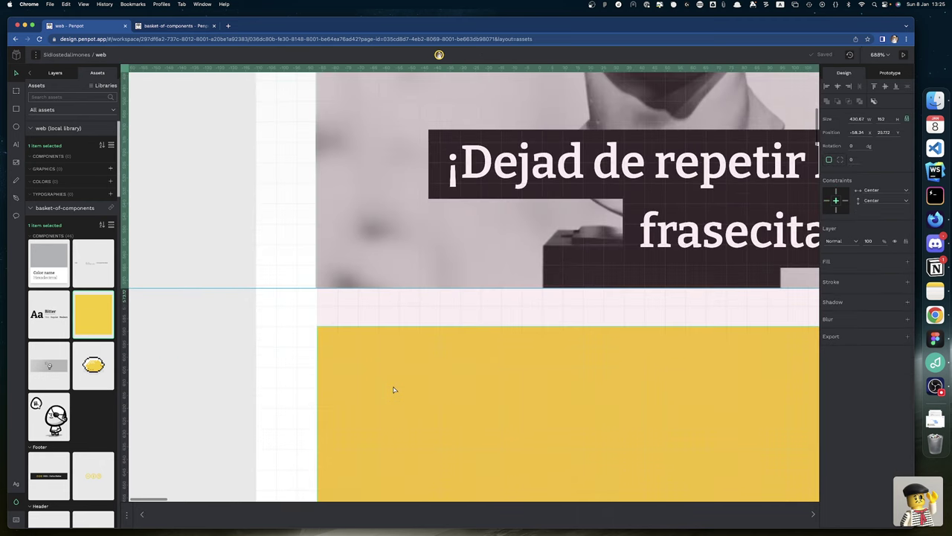
scroll(395, 273, up, 10)
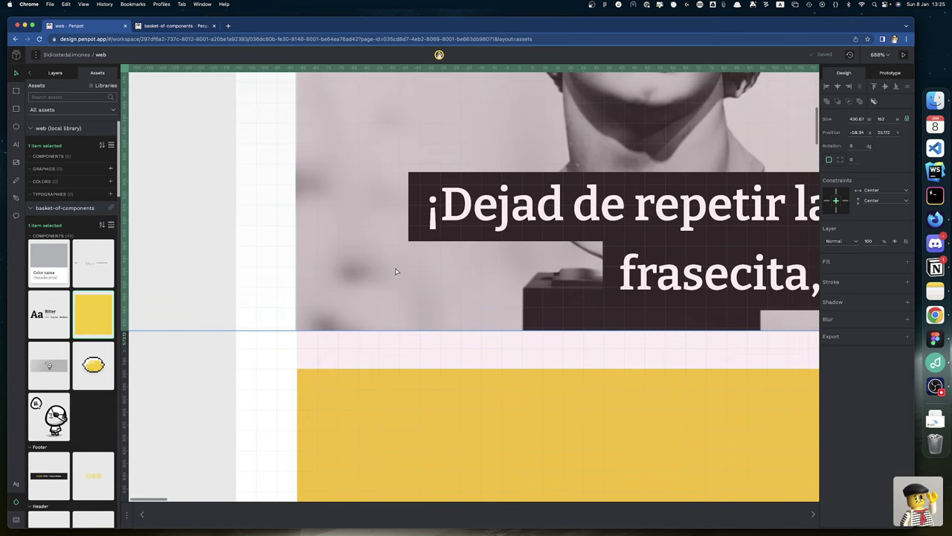
scroll(395, 273, left, 6)
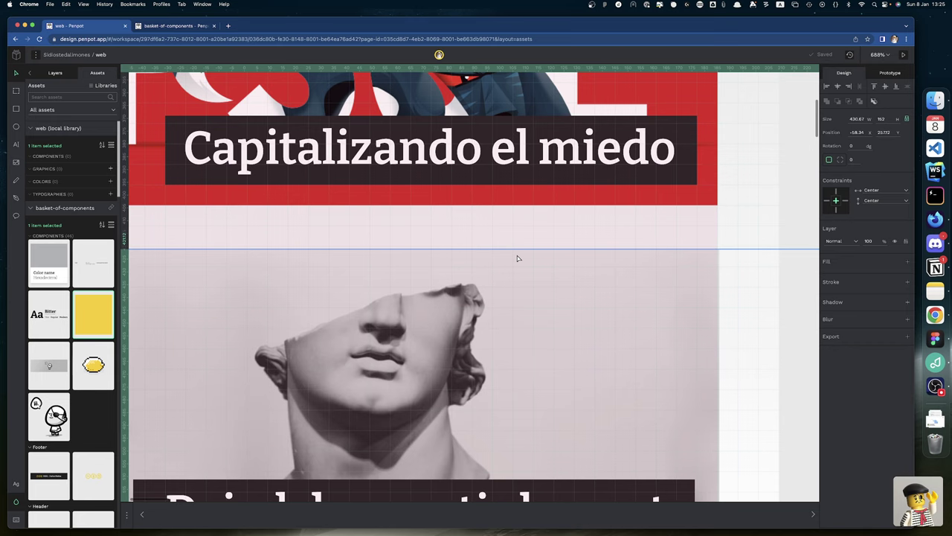
scroll(518, 258, left, 4)
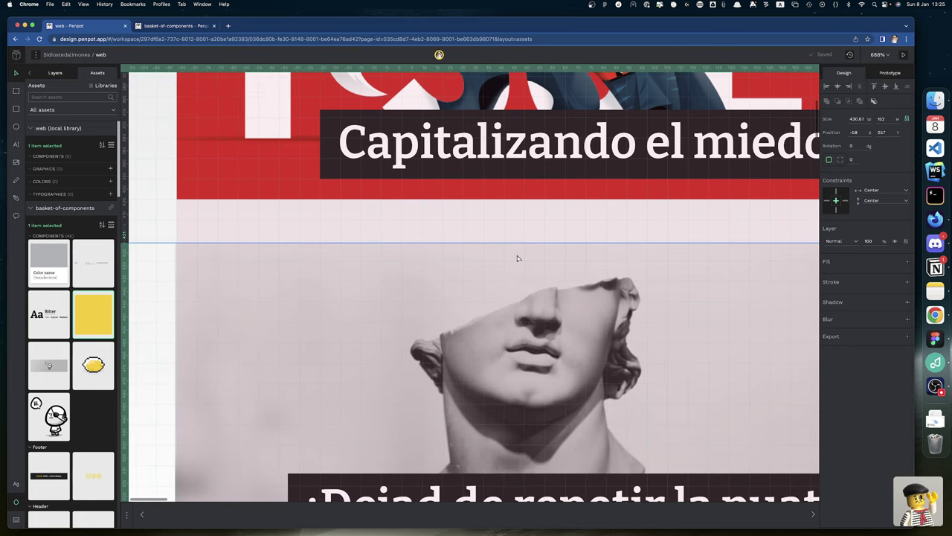
key(Up)
key(Down)
scroll(346, 350, down, 10)
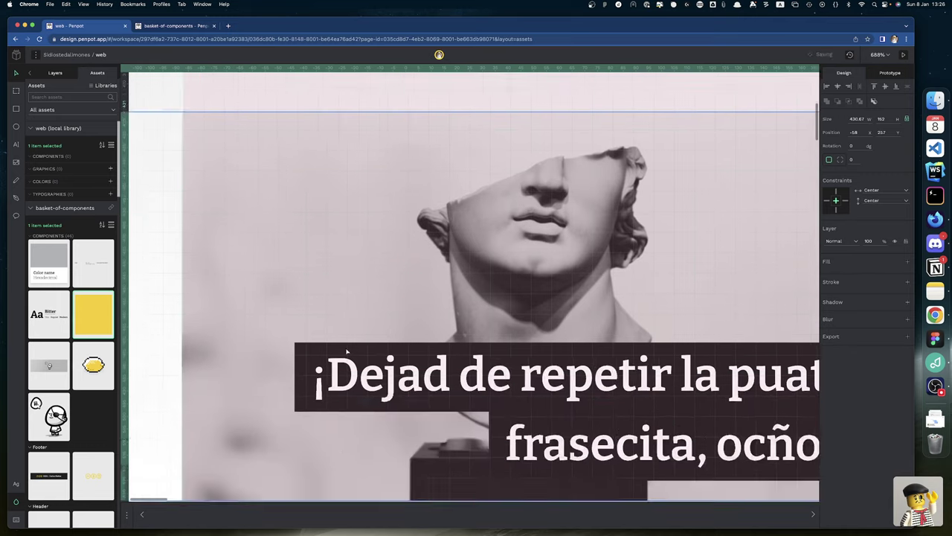
scroll(346, 351, down, 3)
scroll(346, 350, down, 6)
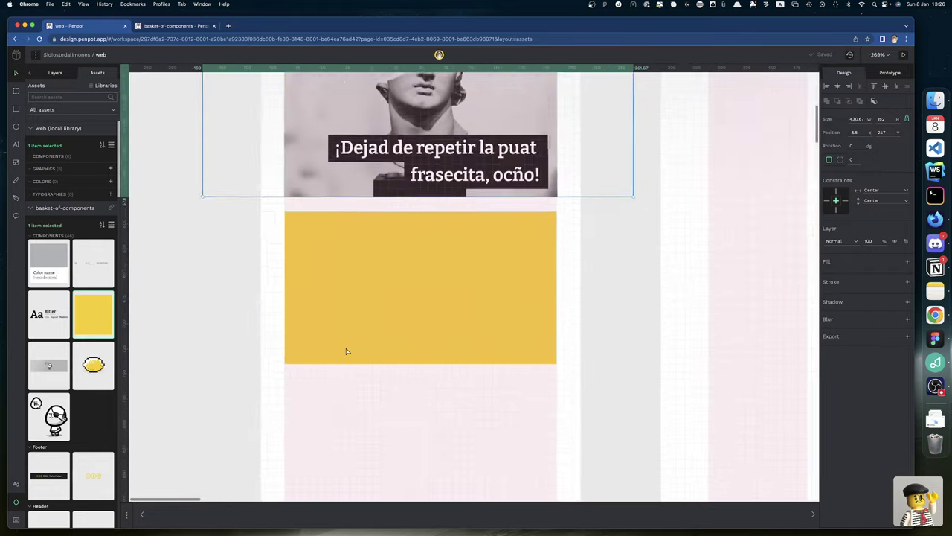
- Duplicate the home-mobile placeholder and move the copy down to Y 592, leaving a 16 px gap between them
click(356, 338)
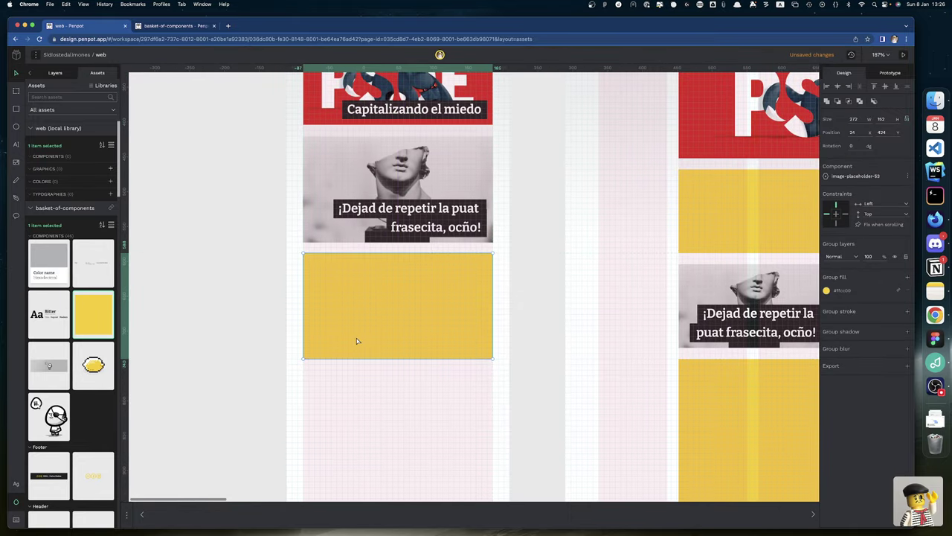
key(shift+Down)
key(shift+Down)
key(shift+Down)
key(shift+Down)
key(shift+Down)
key(shift+Down)
key(shift+Down)
key(shift+Down)
key(shift+Down)
key(shift+Down)
key(shift+Down)
key(shift+Down)
key(shift+Down)
key(shift+Down)
key(shift+Down)
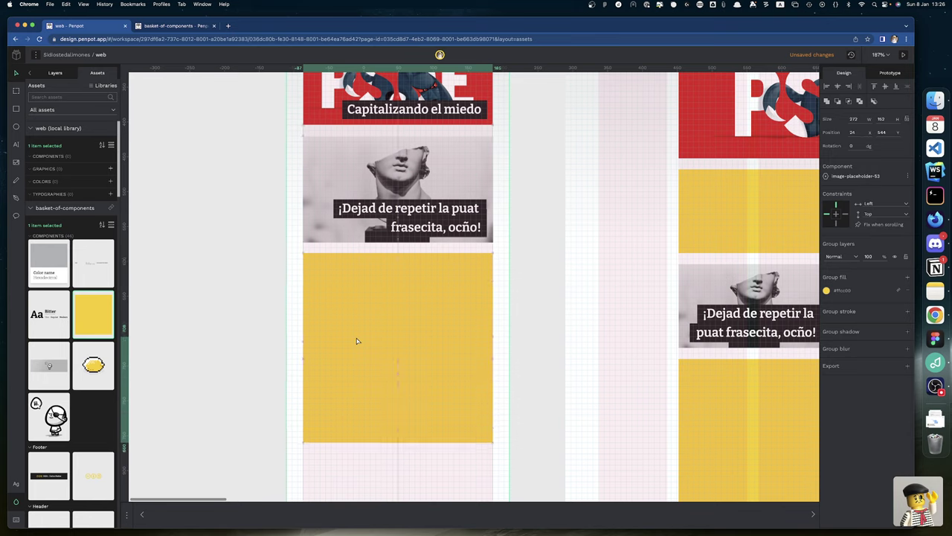
key(Up)
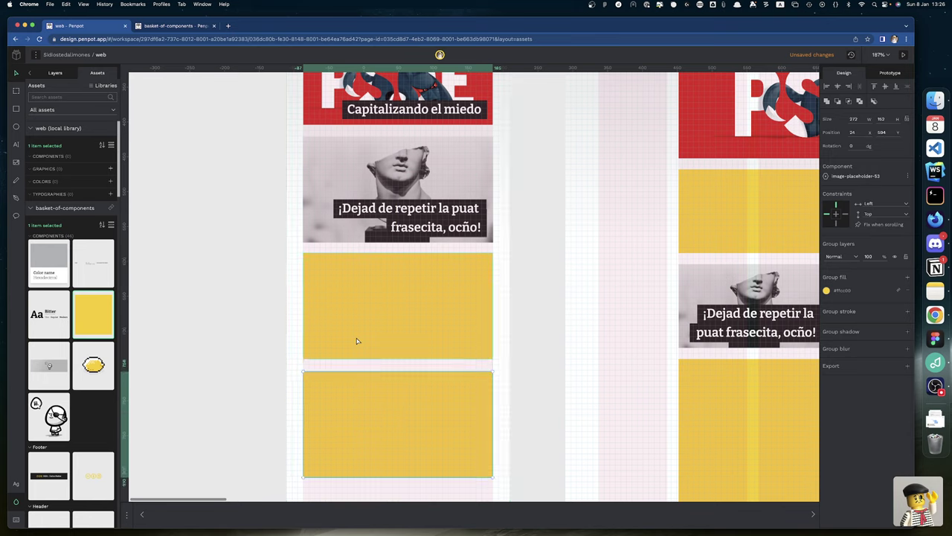
key(Up)
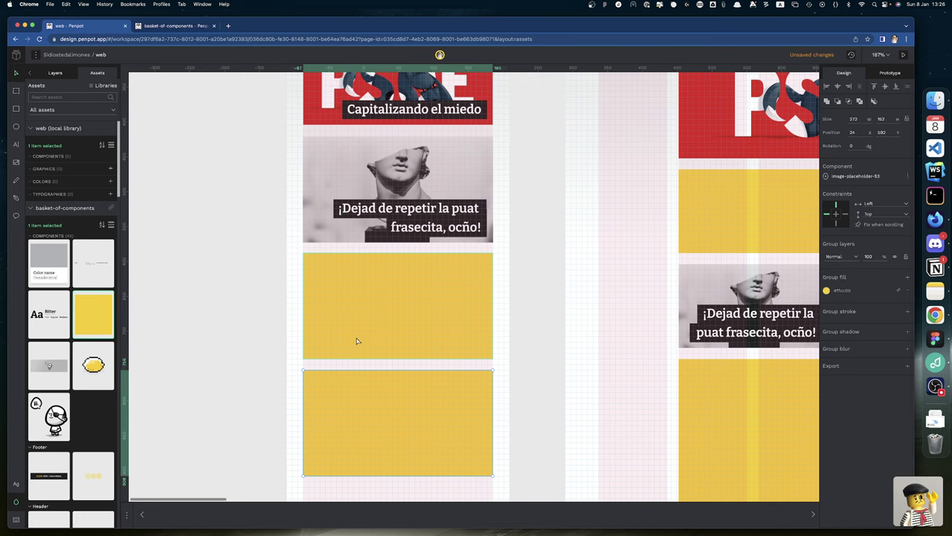
- Duplicate the placeholder again at Y 760, below the second one, and measure the gap between them
scroll(357, 337, down, 5)
key(ctrl+d)
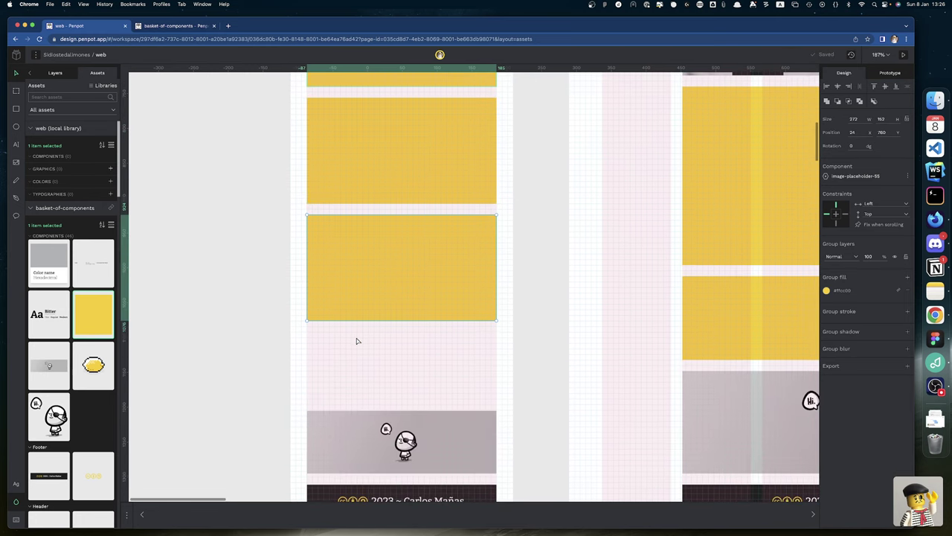
scroll(356, 338, up, 1)
scroll(356, 341, up, 3)
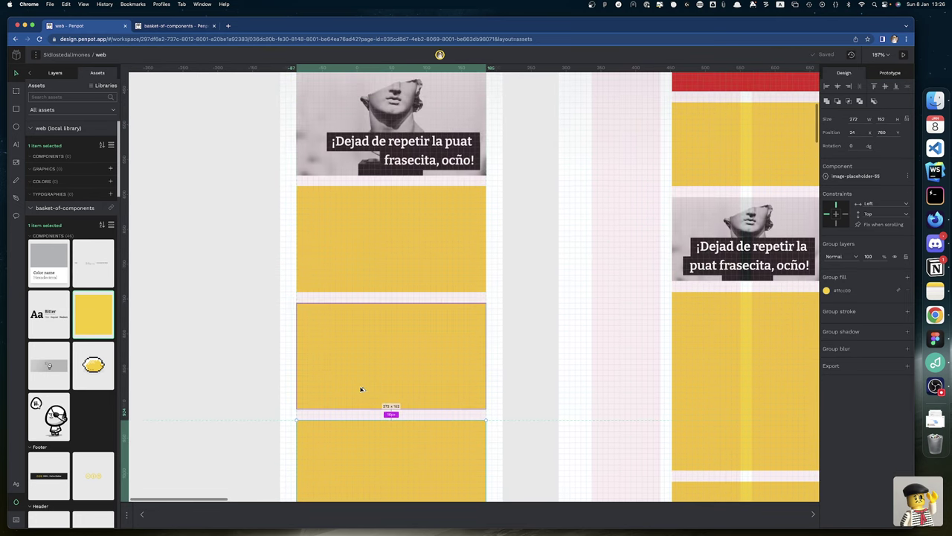
scroll(361, 388, up, 2)
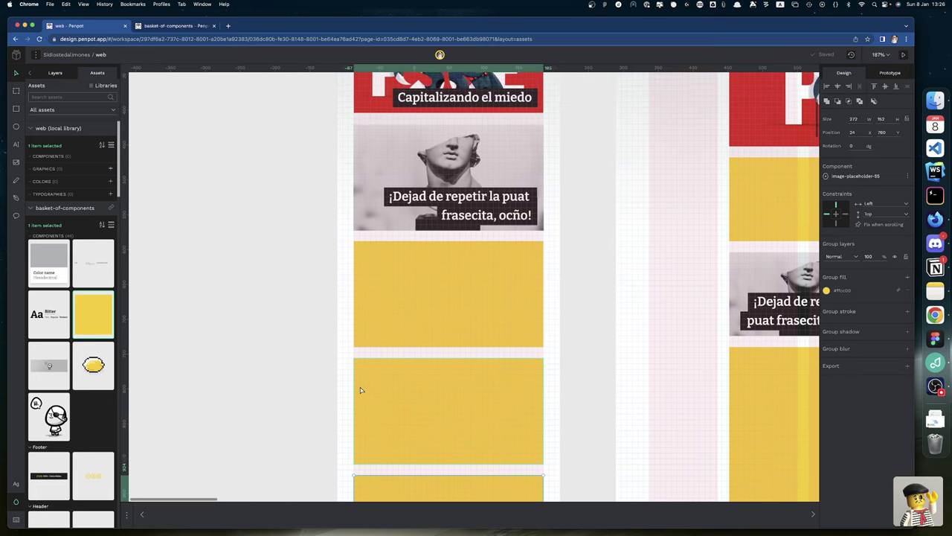
scroll(361, 388, down, 4)
scroll(361, 390, down, 3)
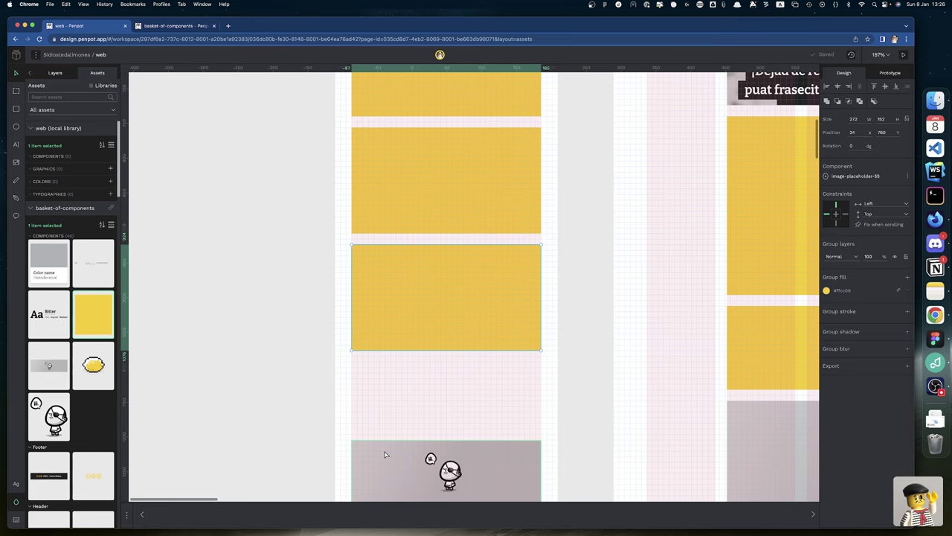
scroll(404, 345, up, 4)
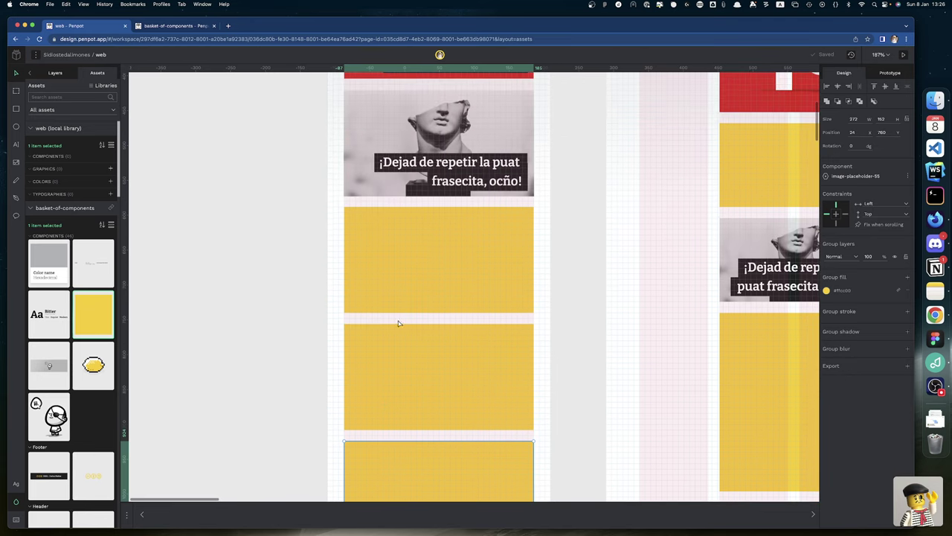
- Select all three home-mobile placeholders and move them down about 50 px to open space below the second post
click(392, 294)
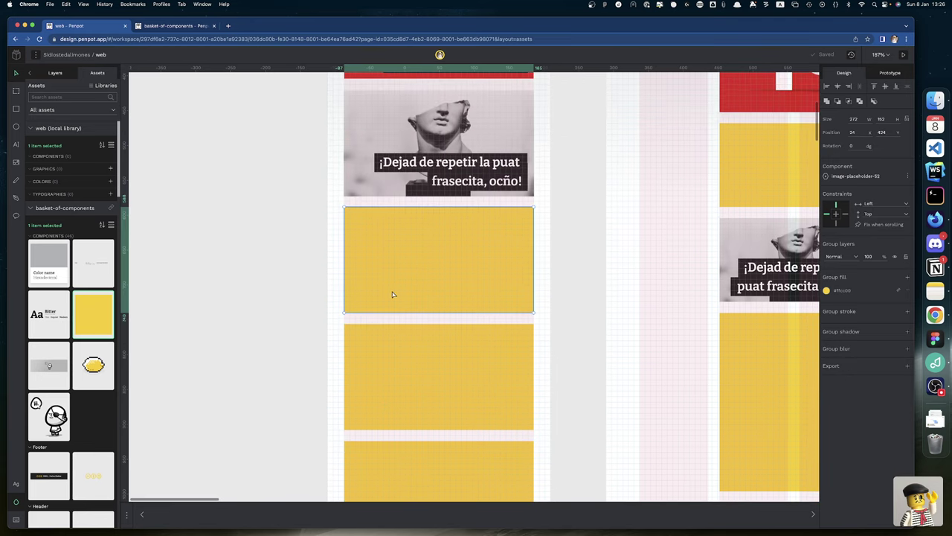
shift+click(396, 360)
shift+click(396, 455)
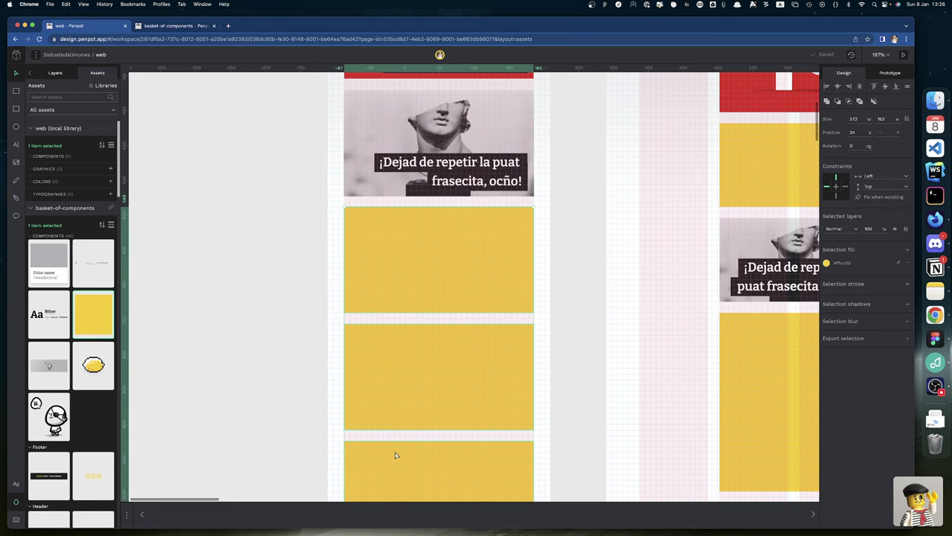
key(shift+Down)
key(shift+Down)
key(shift+Down)
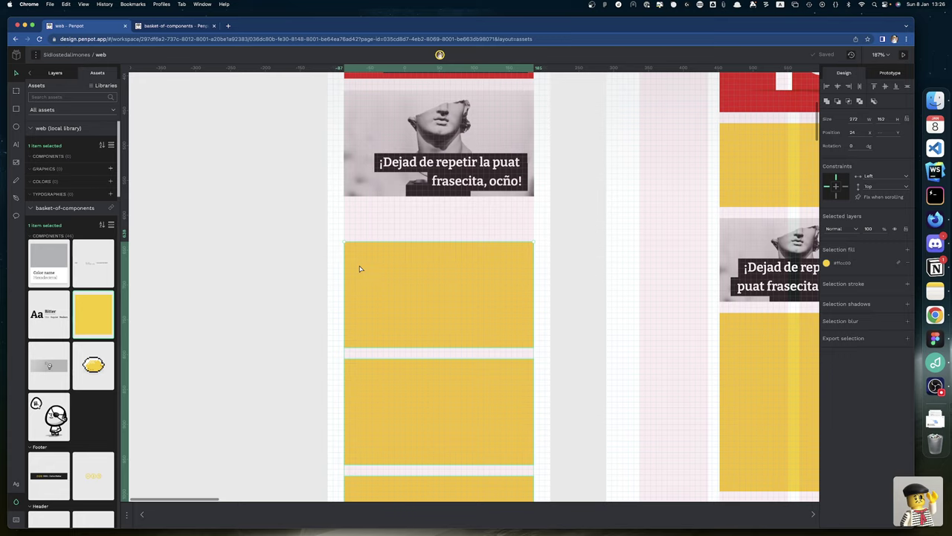
- Add a text layer reading 2022 to home-mobile and move it to X 24, Y 450, just above the first placeholder
key(t)
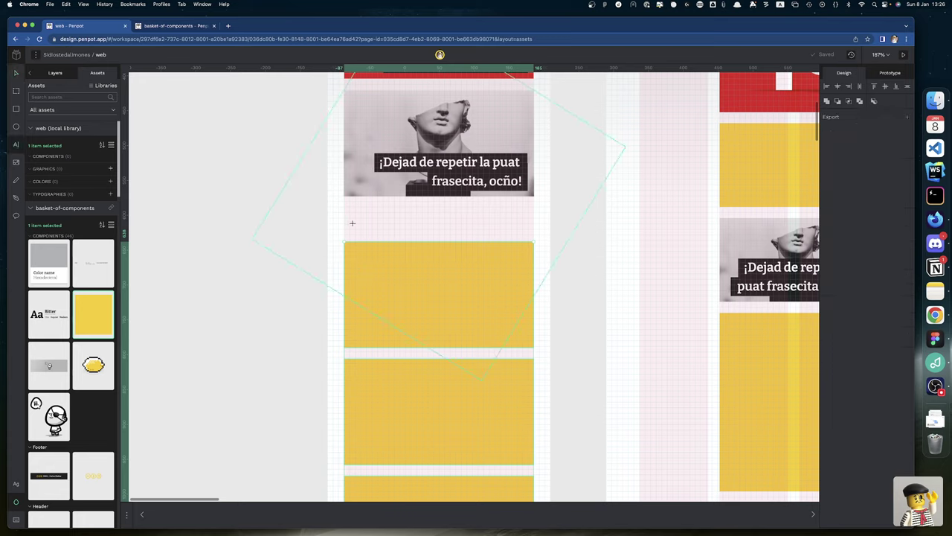
click(353, 222)
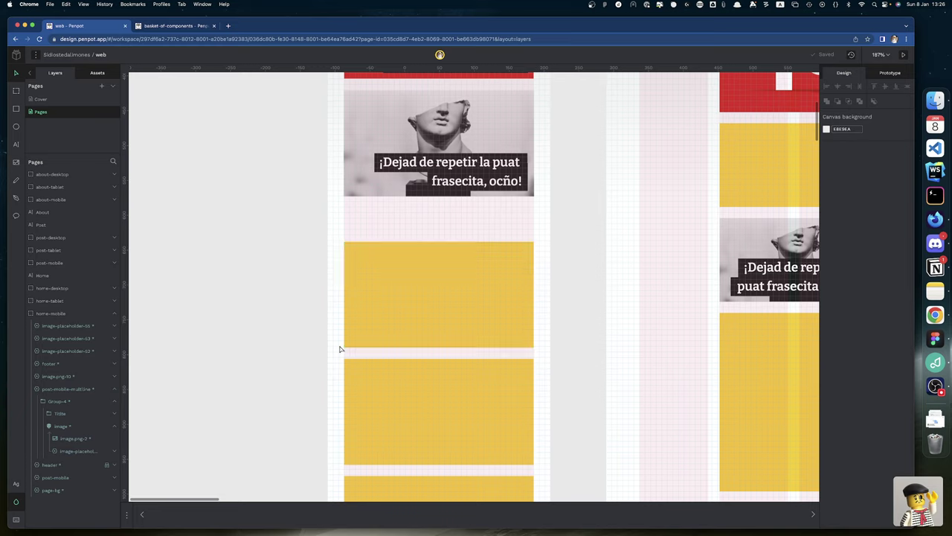
key(t)
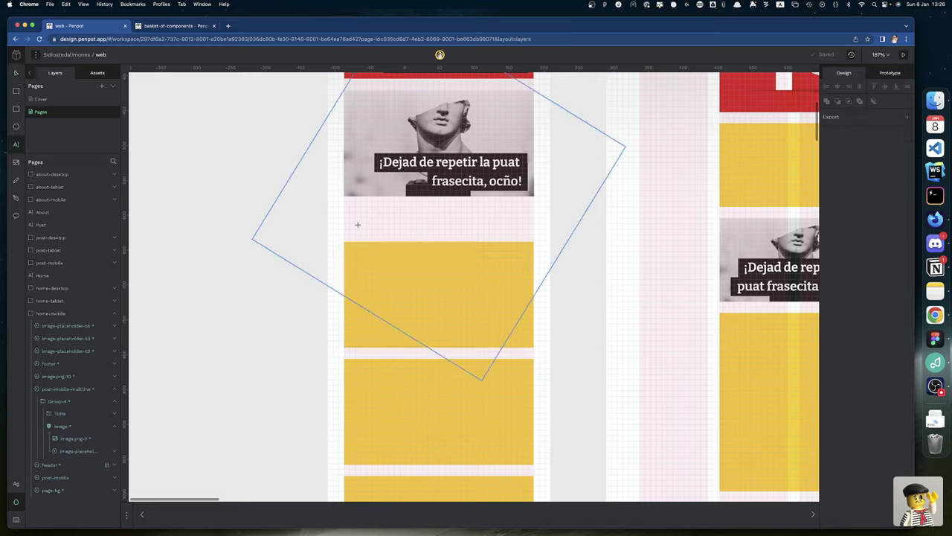
click(333, 295)
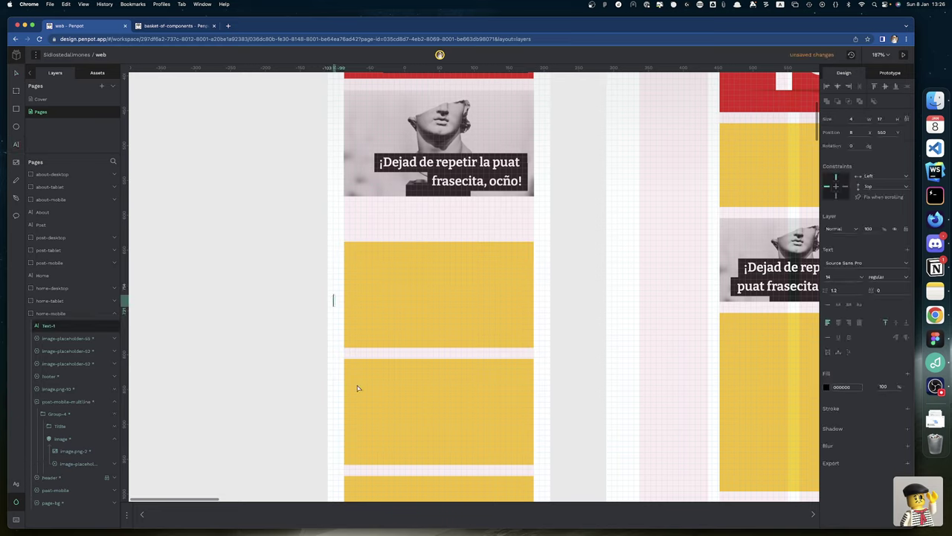
text(2022)
key(Escape)
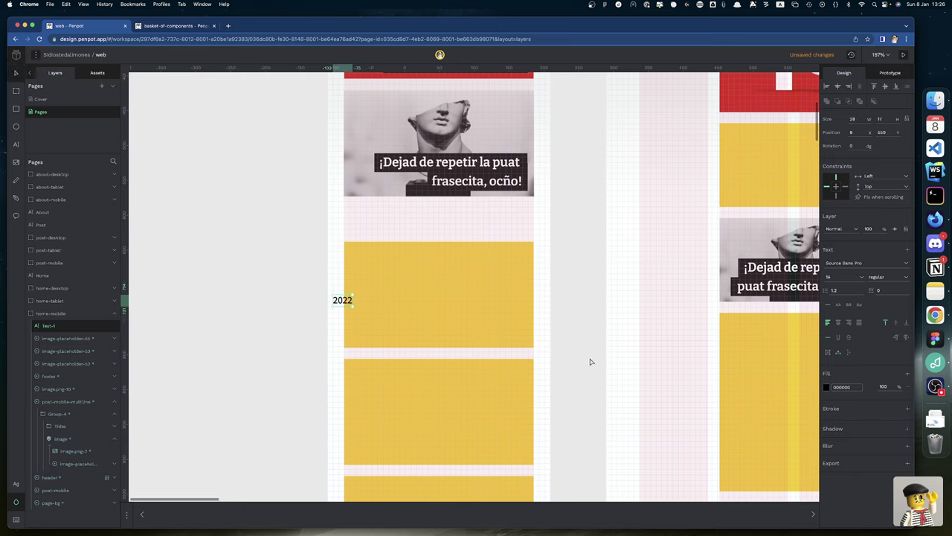
drag(344, 300, 352, 230)
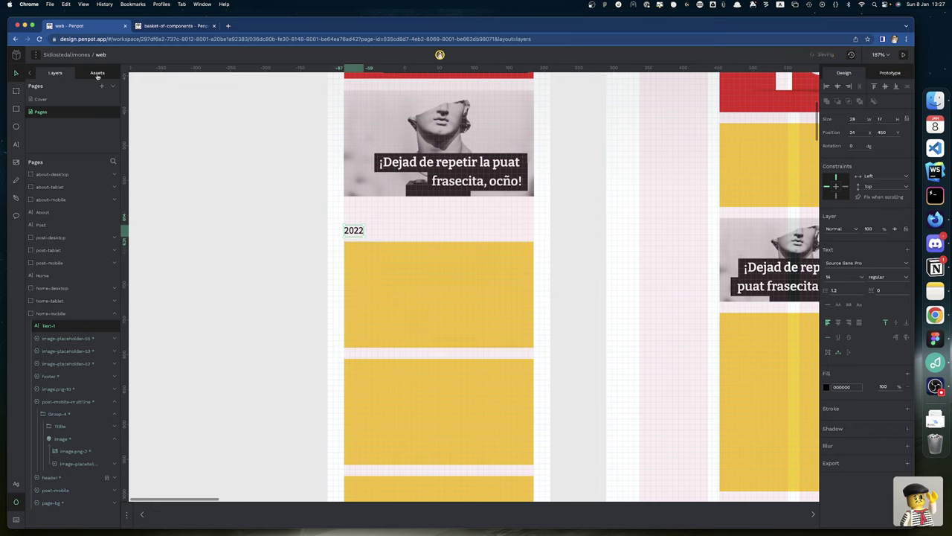
- Try the library's Heading 1 typography on the 2022 text and replace it with Heading 2
click(98, 72)
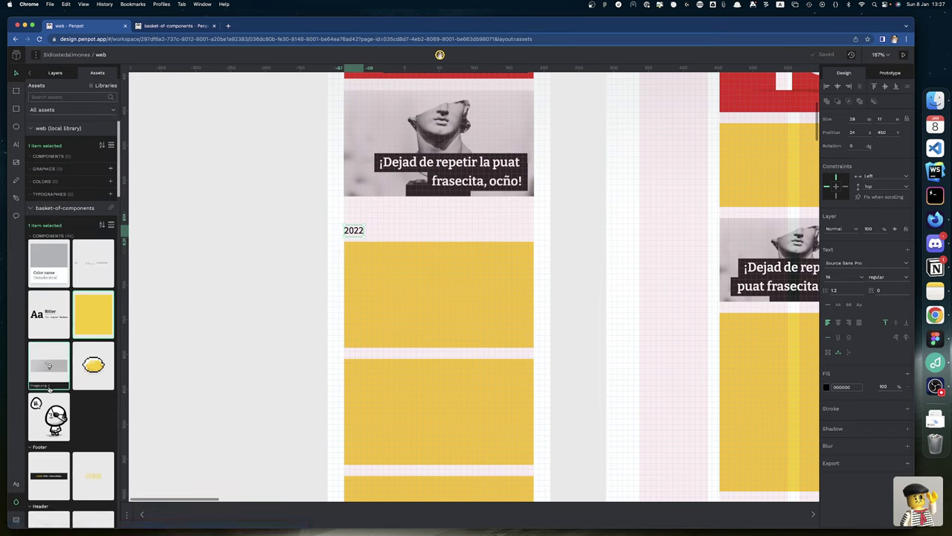
scroll(49, 388, down, 15)
scroll(50, 388, down, 8)
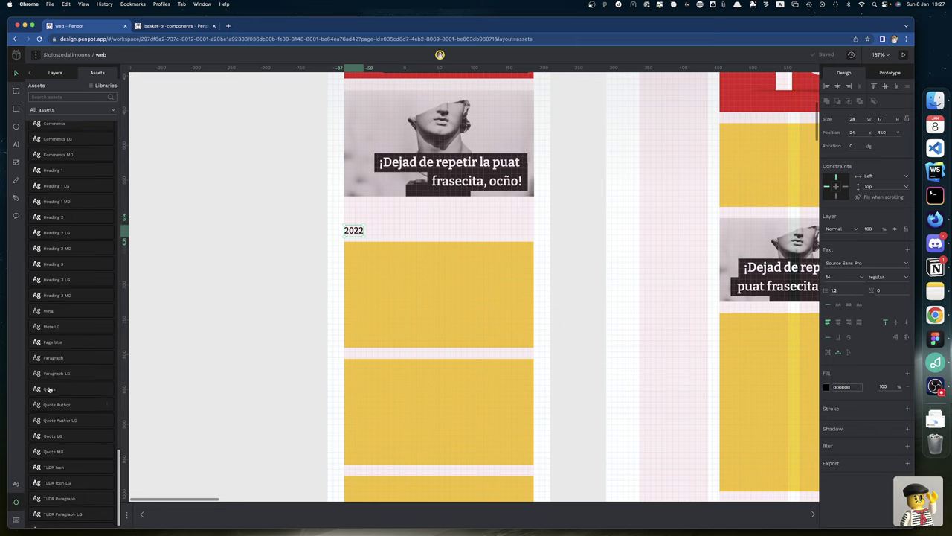
scroll(49, 387, up, 3)
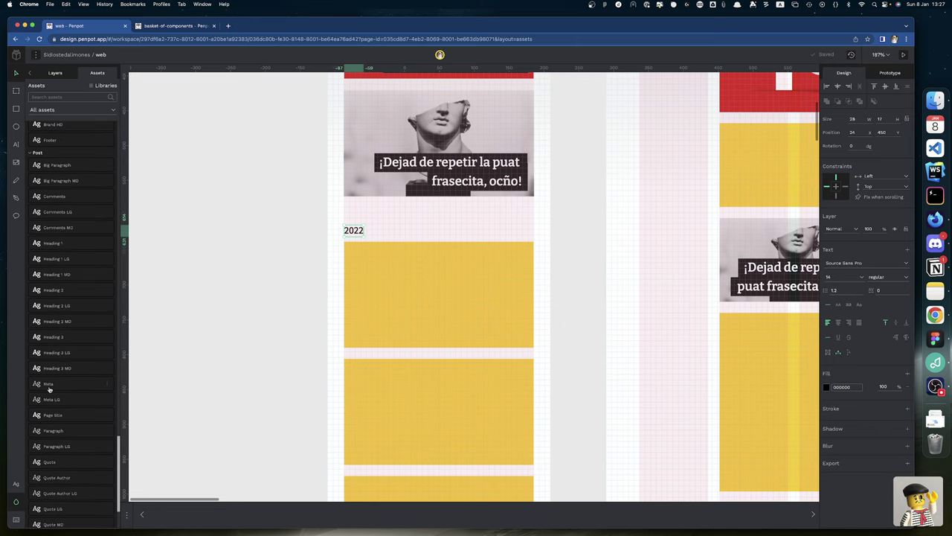
click(61, 245)
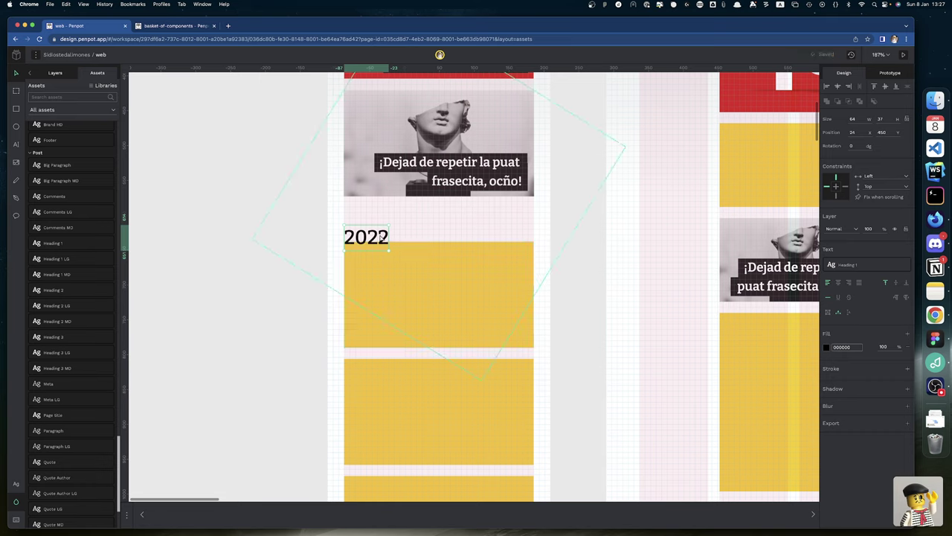
click(72, 290)
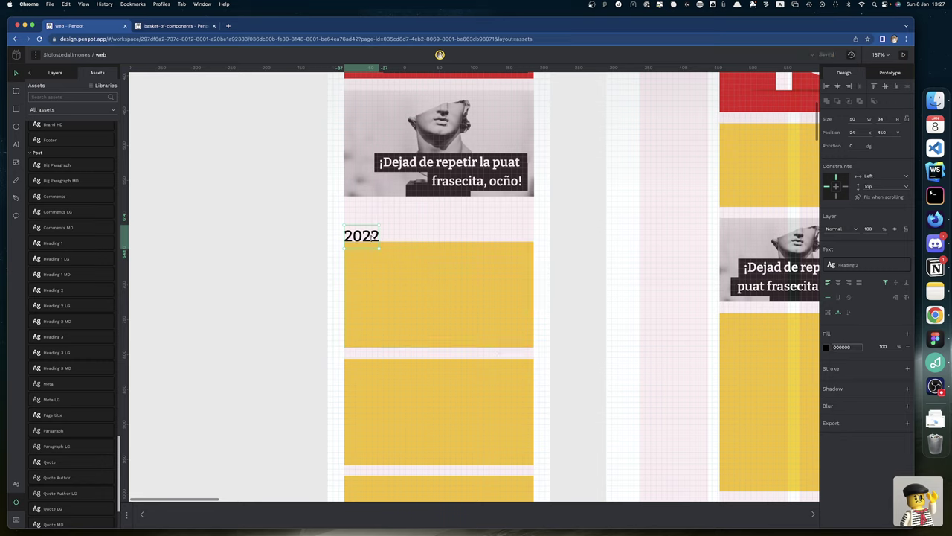
- Move the 2022 text up to Y 433, into the gap between the second post and the first placeholder
drag(369, 235, 368, 224)
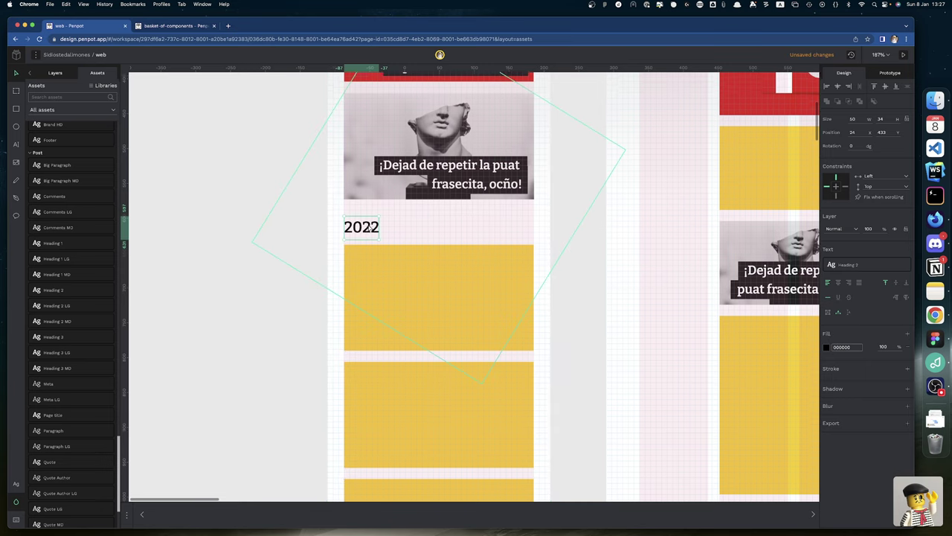
scroll(370, 225, up, 1)
click(370, 231)
scroll(369, 228, up, 5)
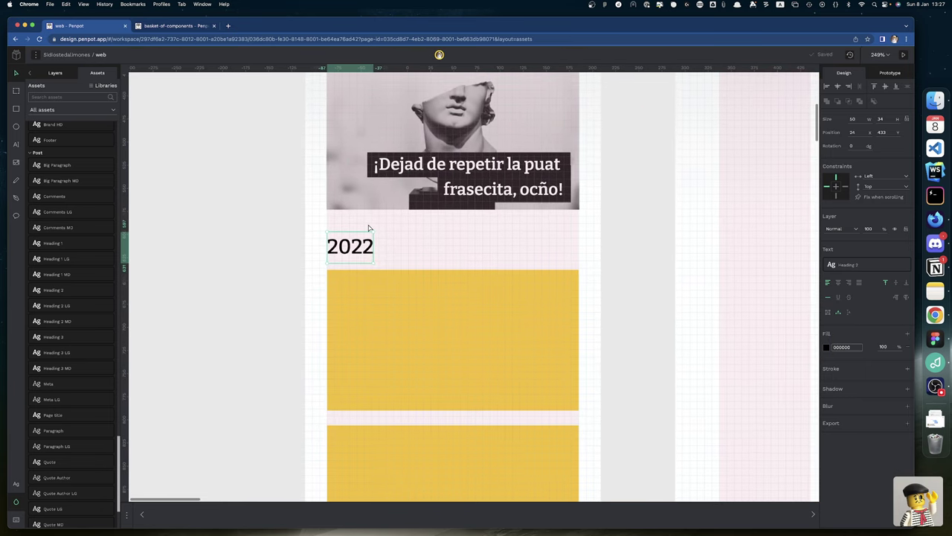
- Move the 2022 text onto the first home-mobile placeholder, at X 37, Y 486, and list the page's layers
click(366, 351)
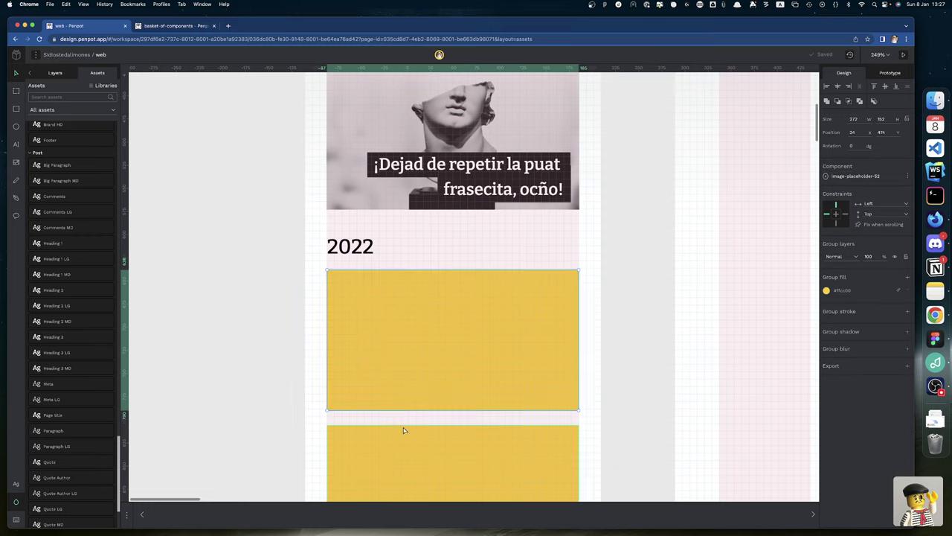
drag(347, 251, 355, 296)
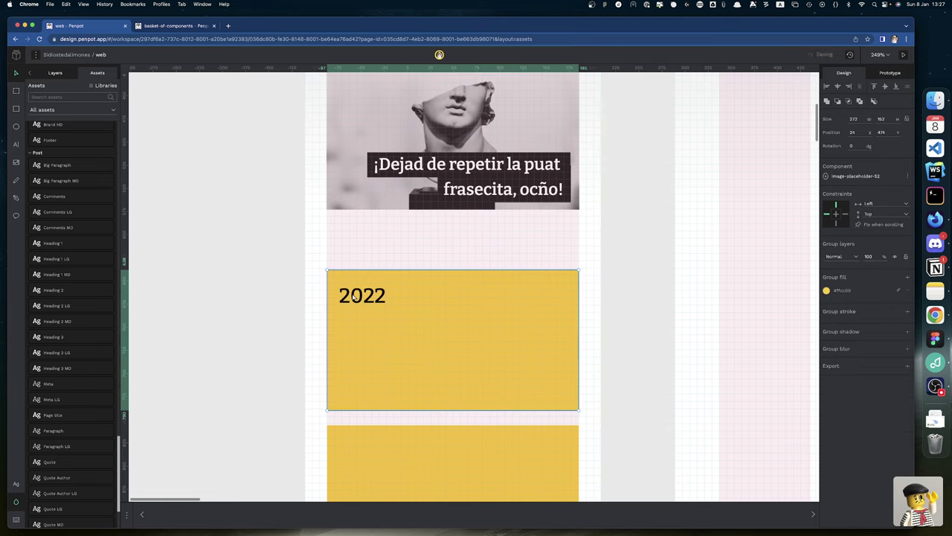
click(53, 72)
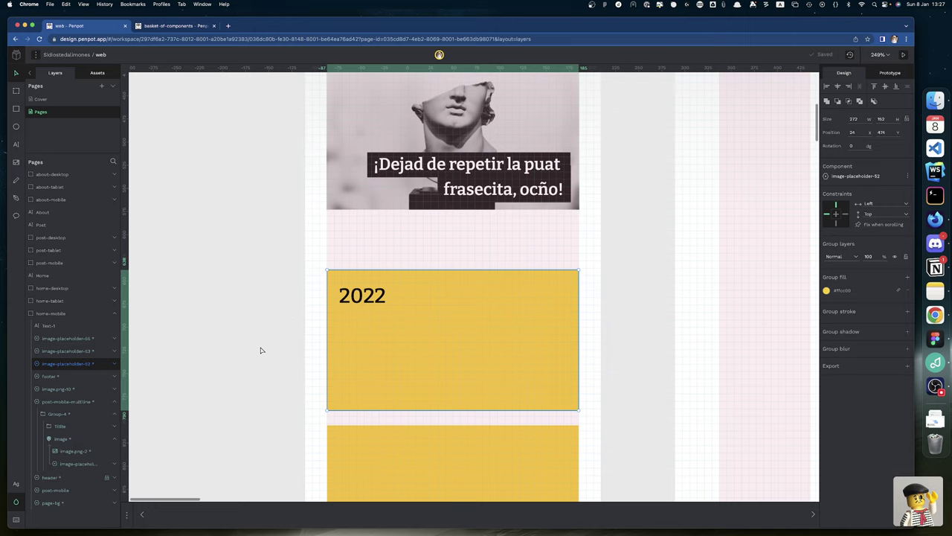
click(362, 299)
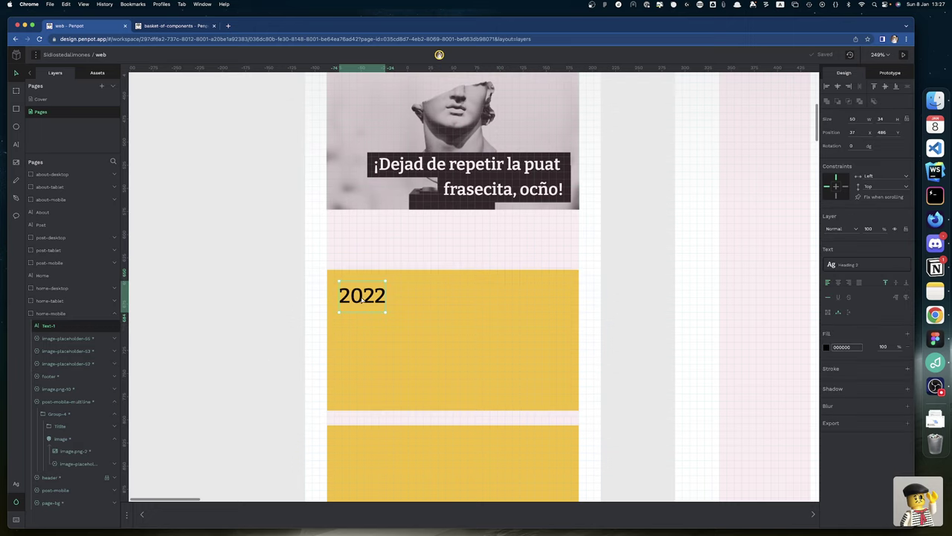
- Move the placeholder behind the 2022 text up to Y 424, just below the second post
click(413, 334)
key(Up)
key(Up)
key(Up)
key(Up)
key(Up)
key(Up)
key(Up)
key(Up)
key(Up)
key(Up)
key(Up)
key(Up)
key(Up)
key(Up)
key(Up)
key(Up)
key(Up)
key(Up)
key(Up)
key(Up)
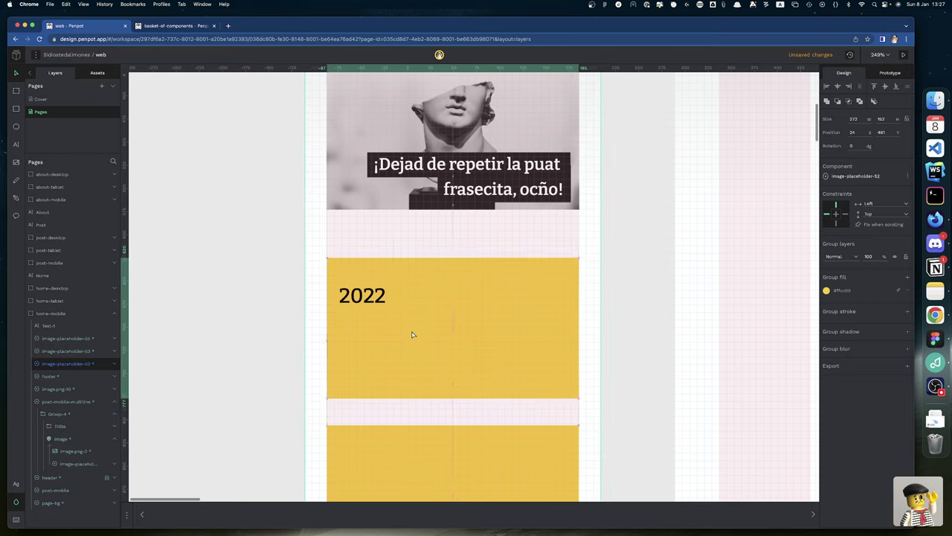
key(Up)
key(Up)
key(Up)
key(Up)
key(Up)
key(Up)
key(Up)
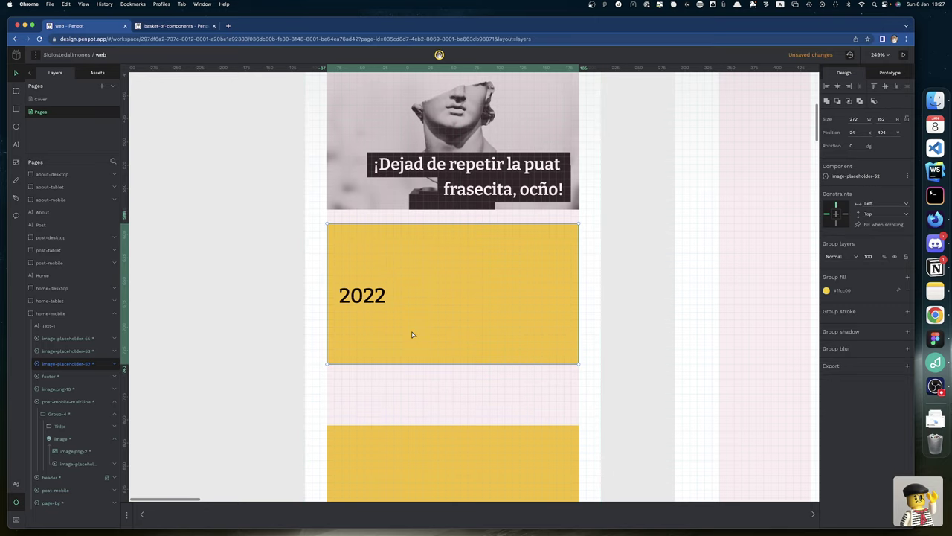
- Lock the post-mobile-multiline component in home-mobile and test whether its image can still be selected
click(419, 189)
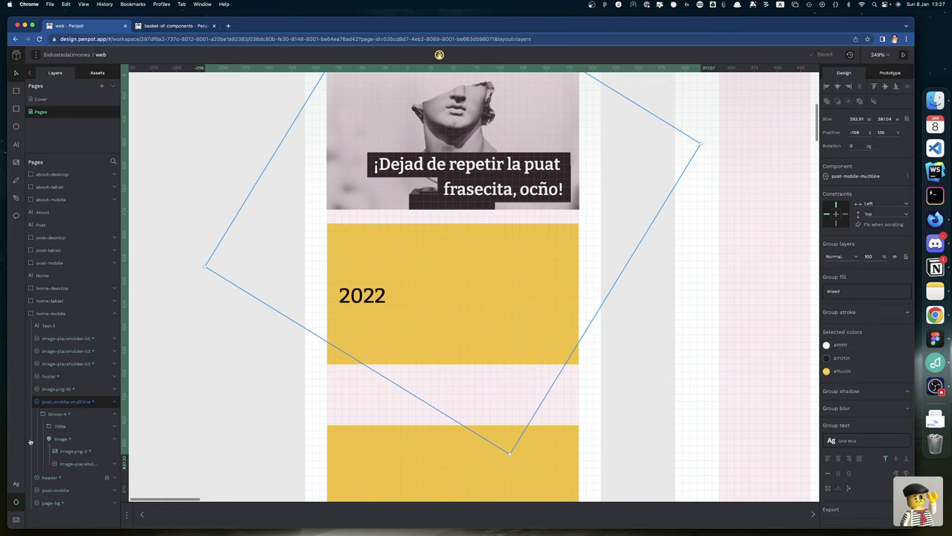
click(106, 401)
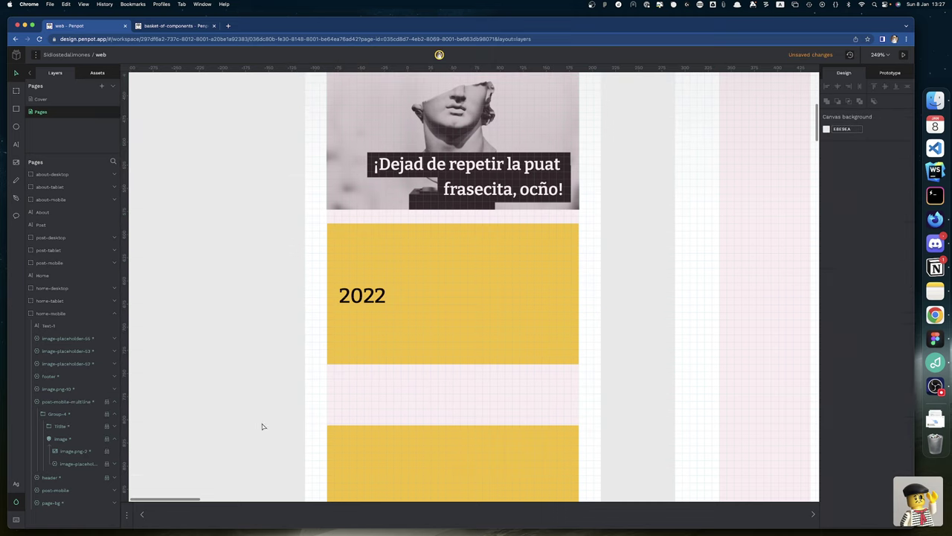
click(355, 203)
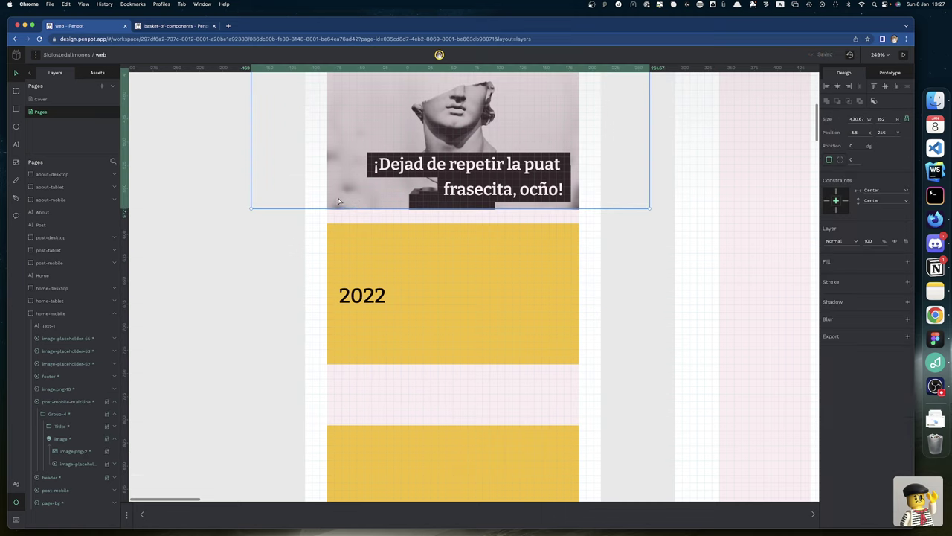
click(242, 275)
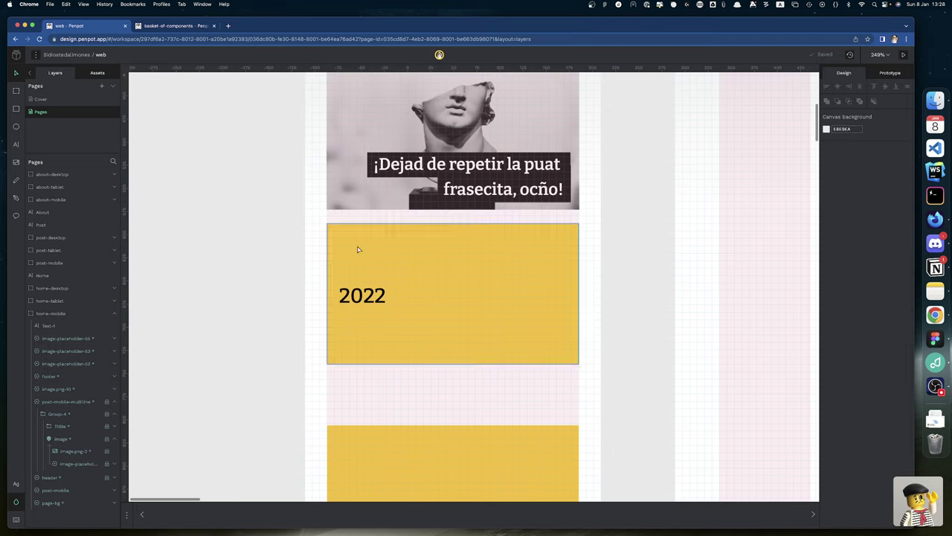
click(344, 205)
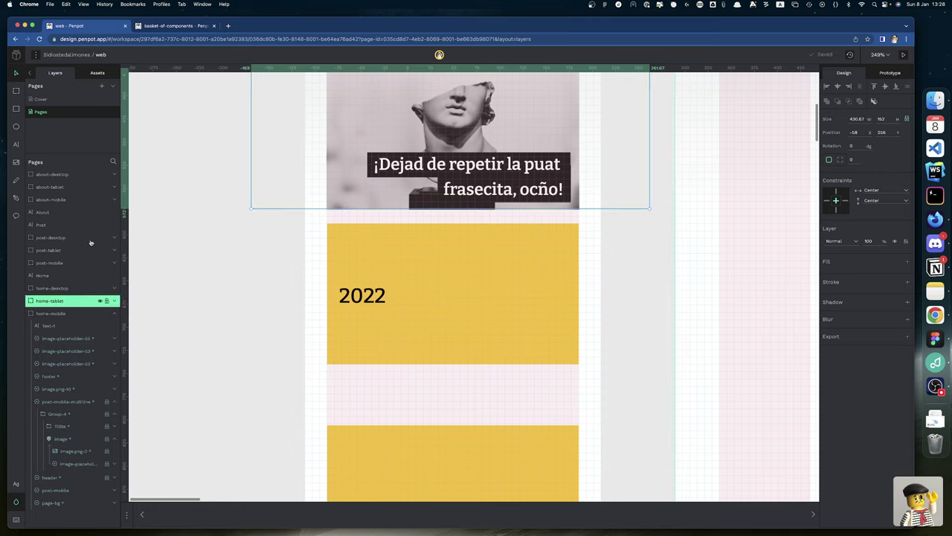
- Nudge the 2022 text up over the placeholder to Y 480
click(380, 353)
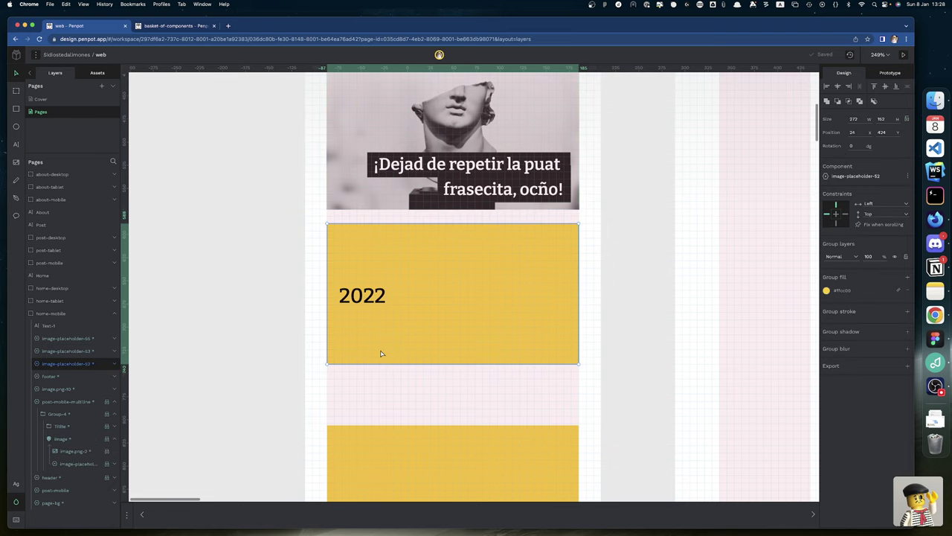
click(358, 302)
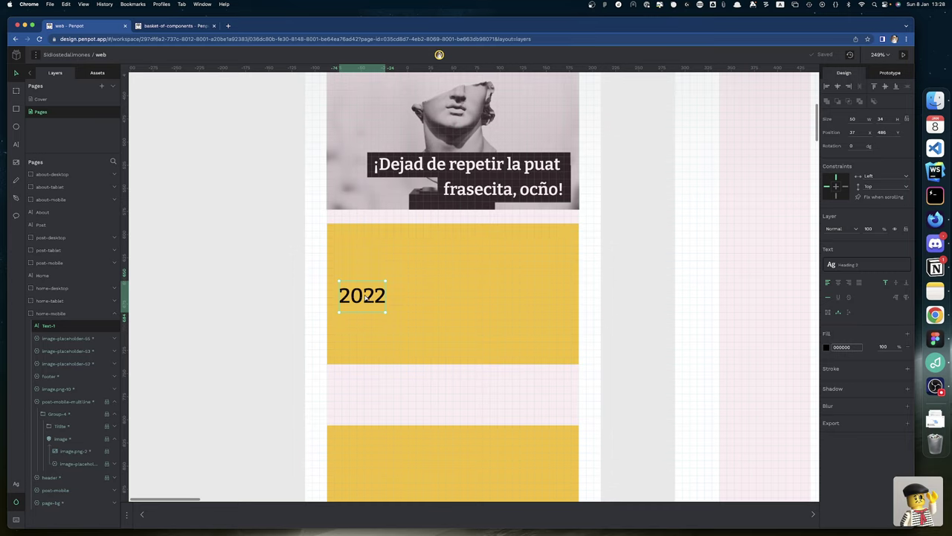
scroll(366, 297, up, 5)
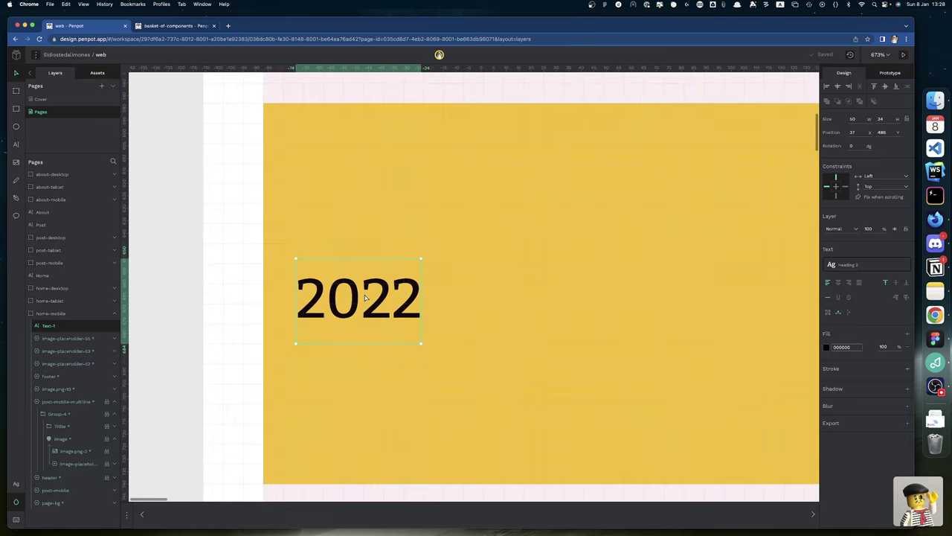
key(Up)
key(Up)
key(Up)
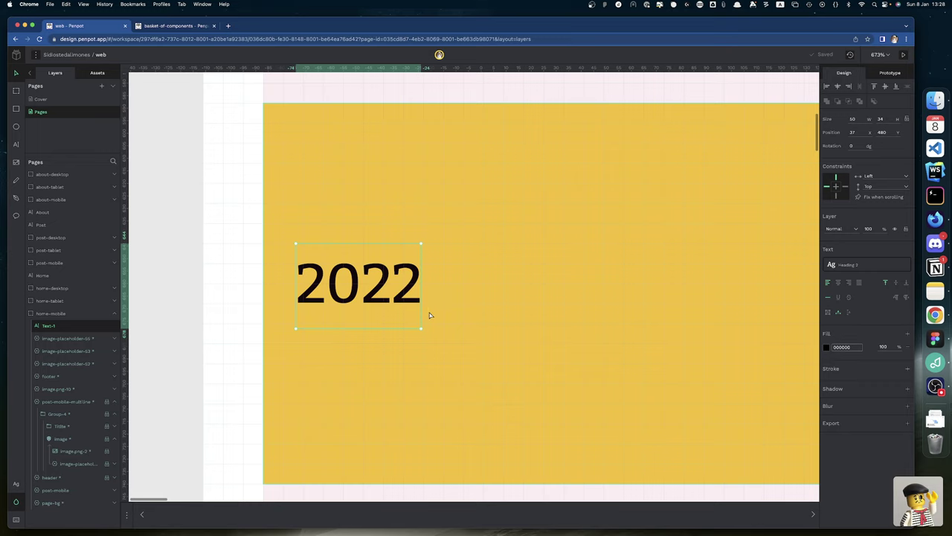
- Calculate 8*7 and set the height of the placeholder behind the 2022 text to 56
click(416, 171)
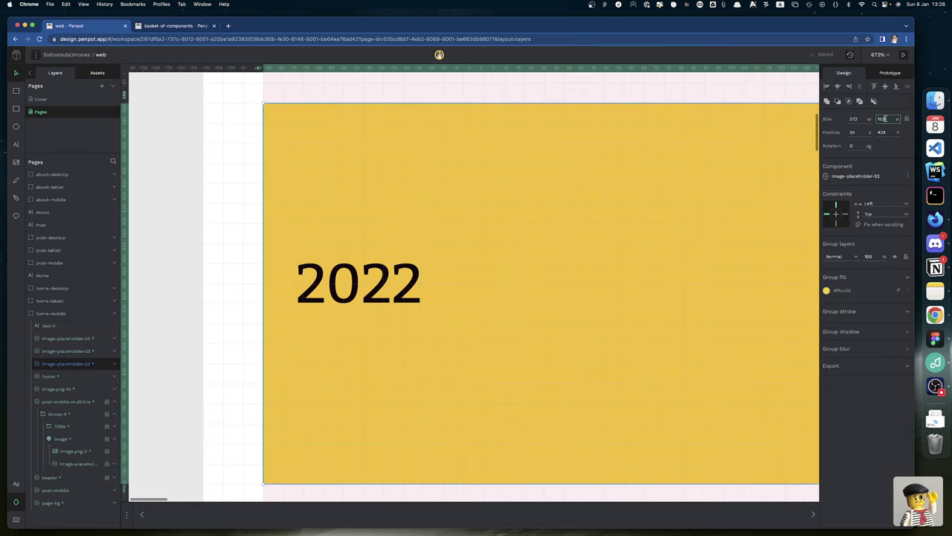
key(alt+space)
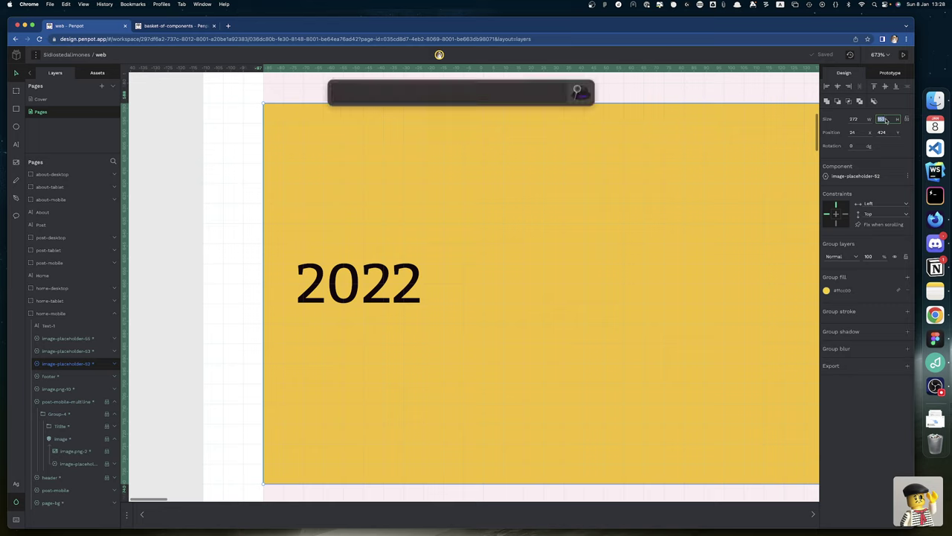
text(8*)
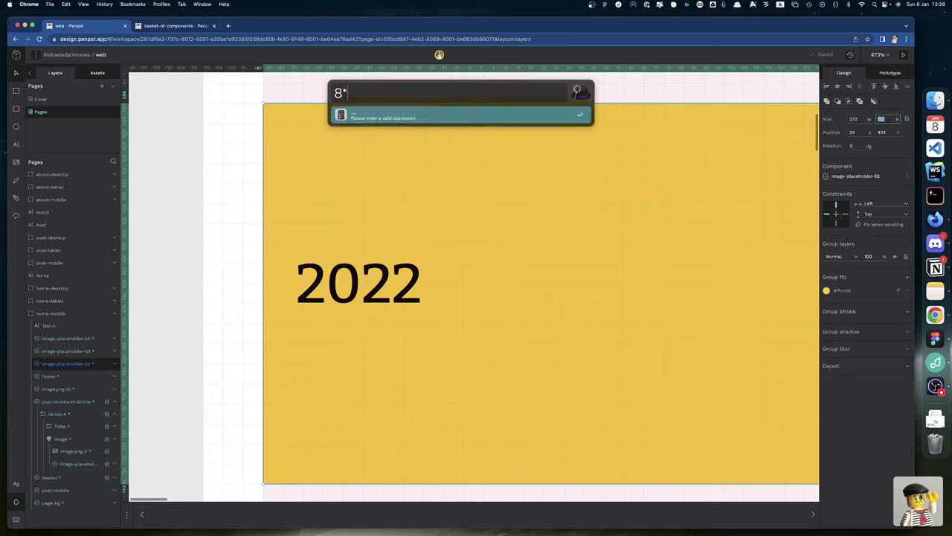
text(7)
key(BackSpace)
text(8)
key(BackSpace)
text(7)
key(Return)
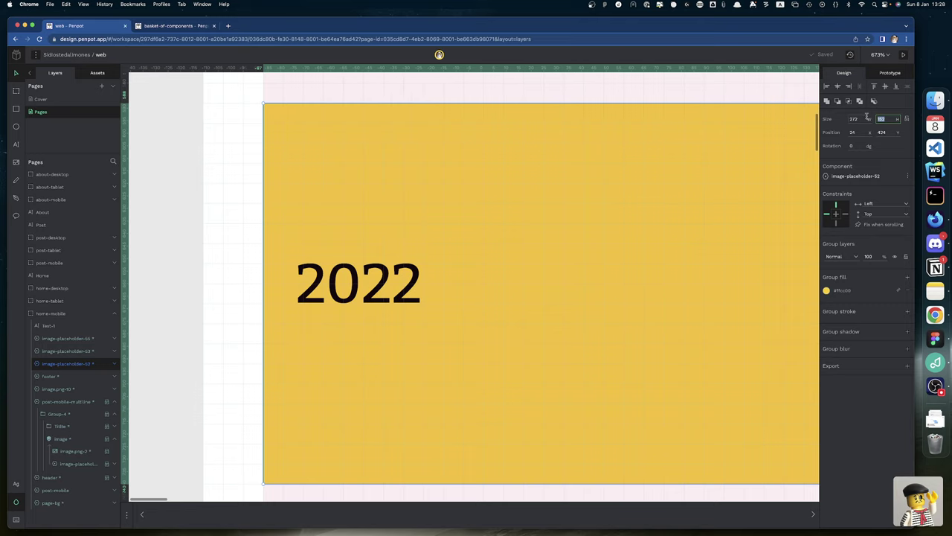
text(56)
key(Return)
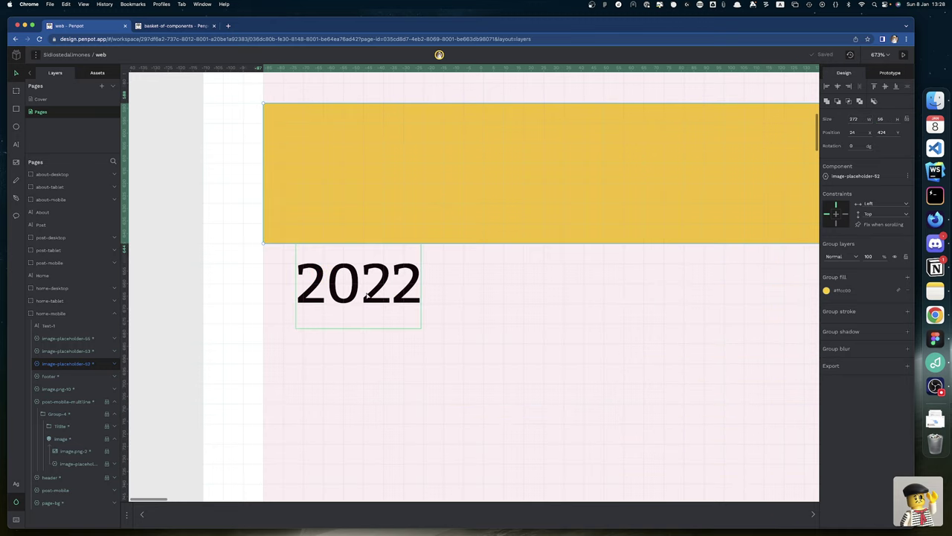
- Move the 2022 text to X 28 near the lower-left corner of the shortened placeholder, and nudge it up 10 px
drag(366, 295, 341, 218)
click(437, 244)
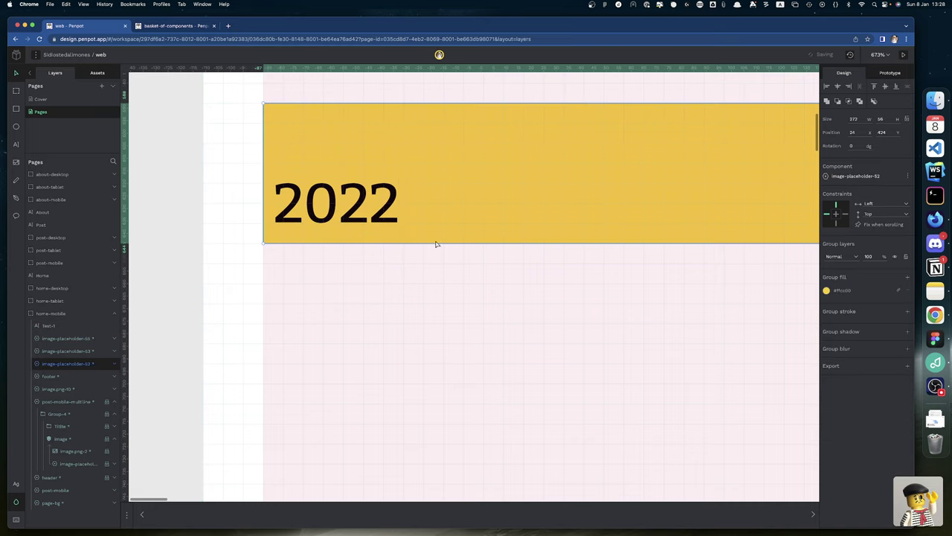
key(shift+Up)
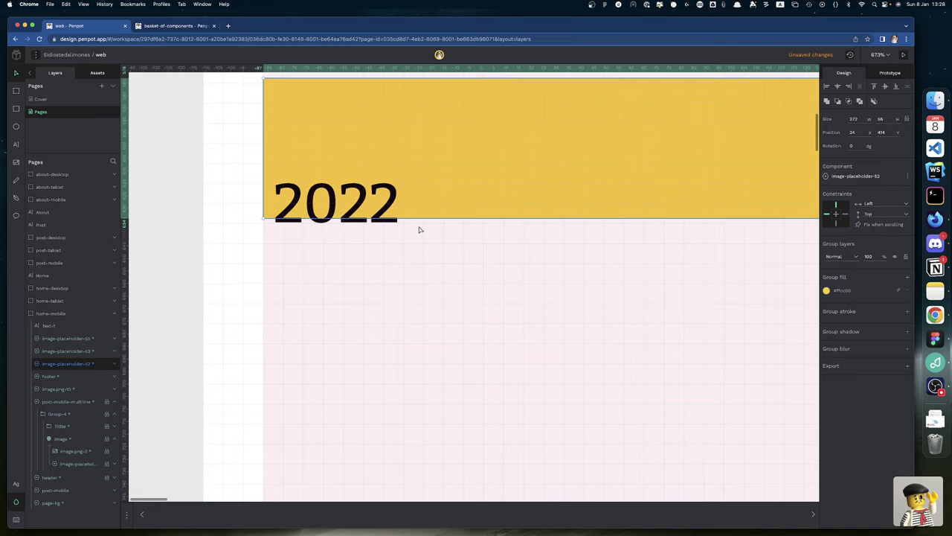
key(shift+Down)
click(397, 225)
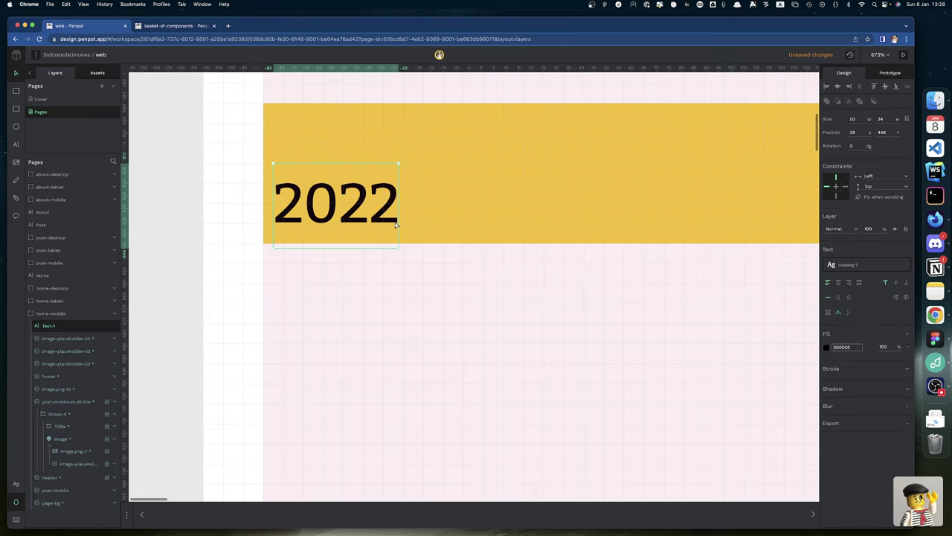
key(shift+Up)
- Align the 2022 text and the yellow placeholder by their bottom edges and left edges
shift+click(468, 221)
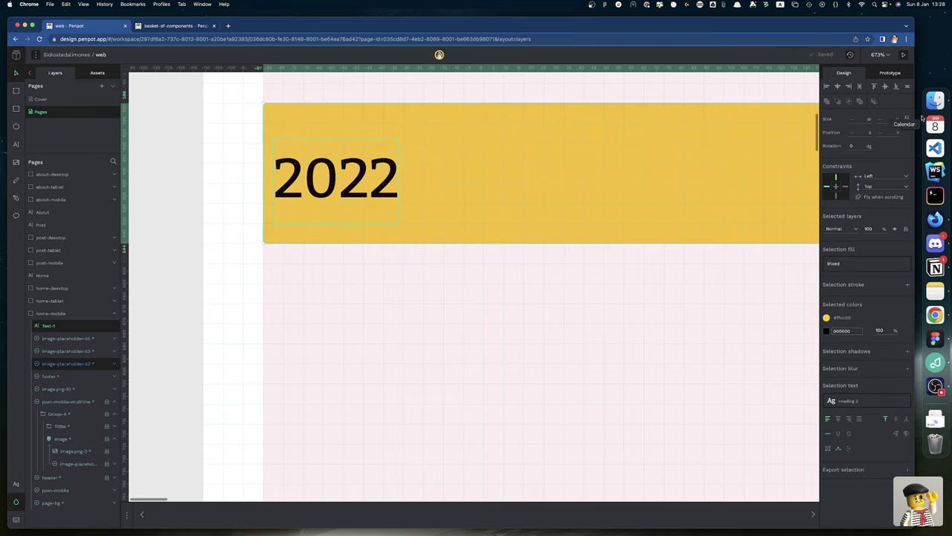
click(896, 87)
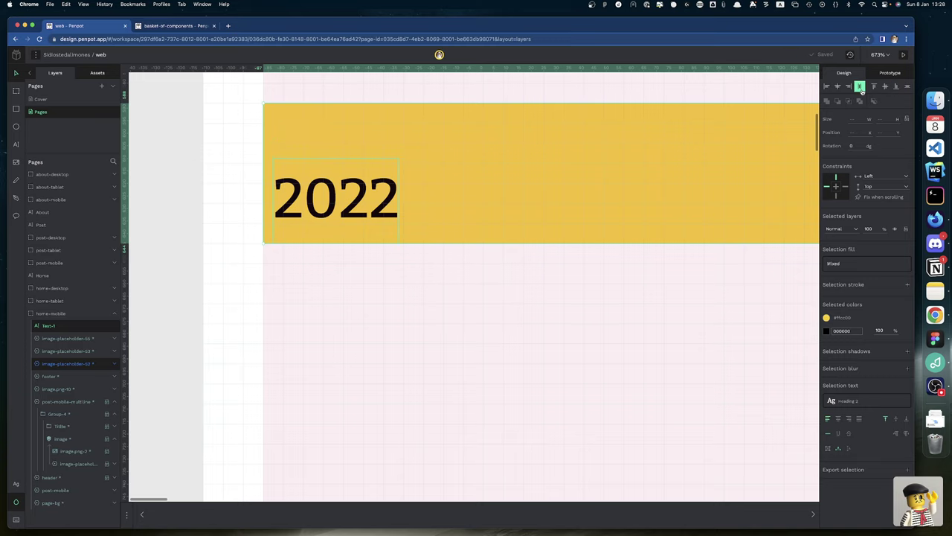
click(827, 87)
click(372, 353)
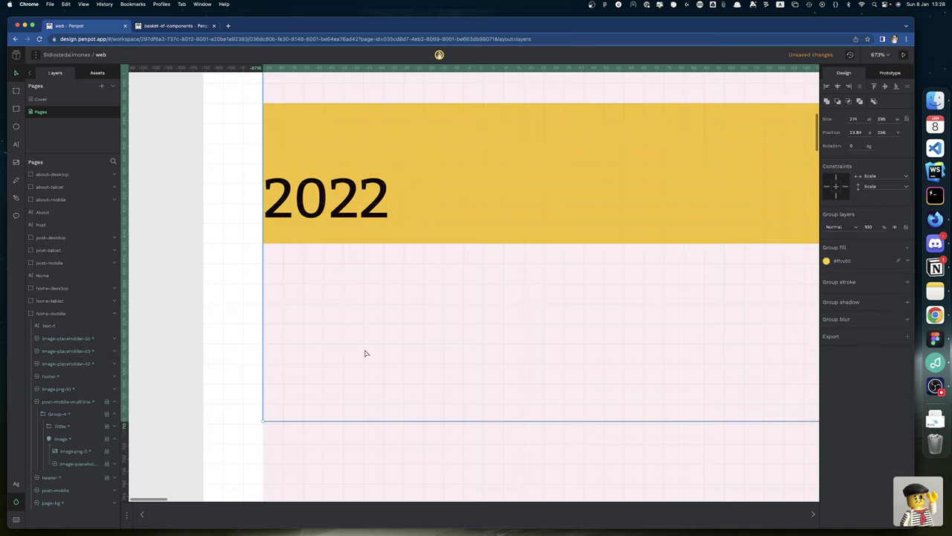
- Nudge the 2022 text 8 px to the right, away from the placeholder's left edge
click(340, 212)
key(Right)
key(Right)
key(Right)
key(Right)
key(Right)
key(Right)
key(Right)
key(Right)
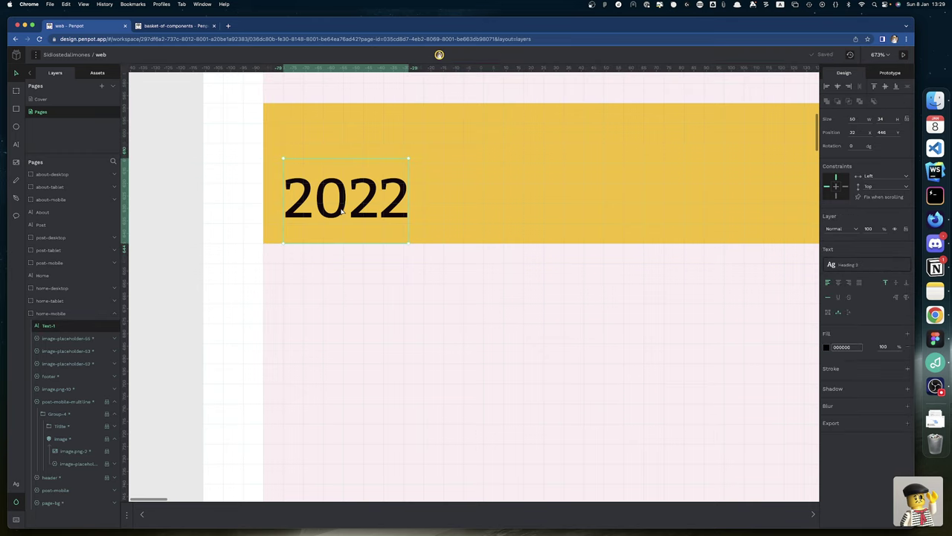
click(178, 322)
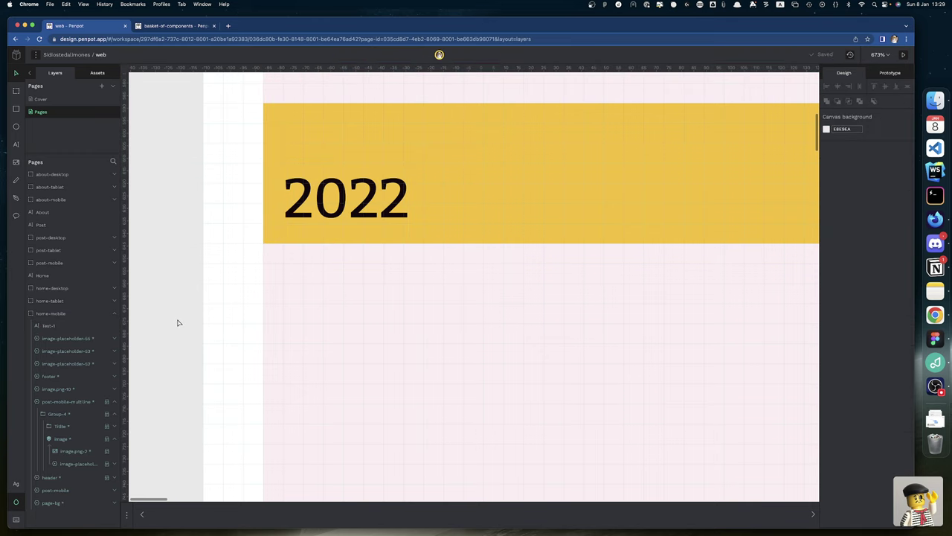
- Set the height of the yellow placeholder behind the 2022 text to 48
scroll(178, 322, down, 5)
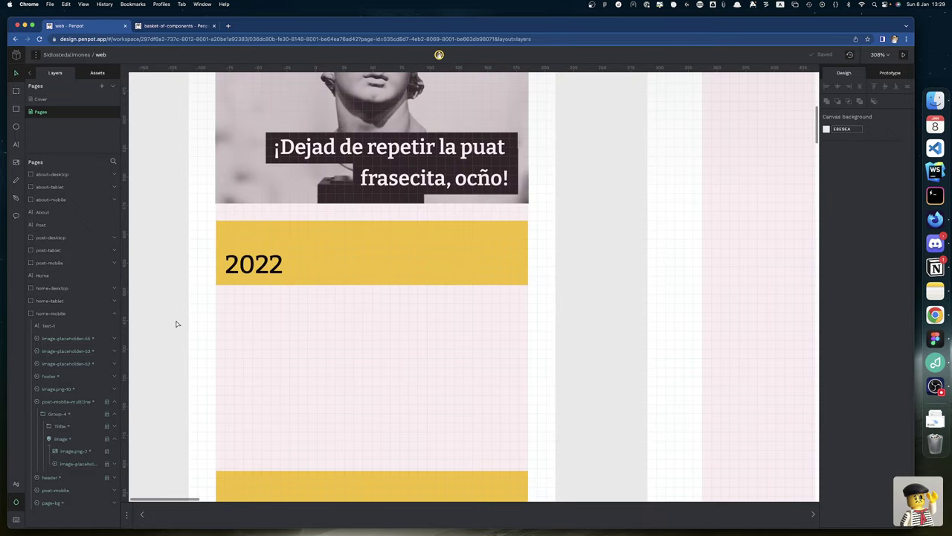
click(376, 265)
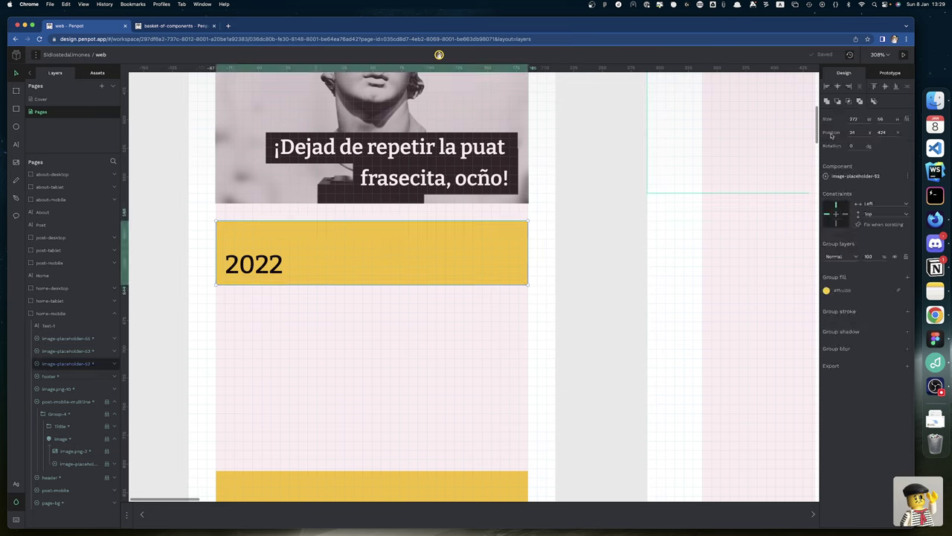
click(888, 117)
text(48)
key(Return)
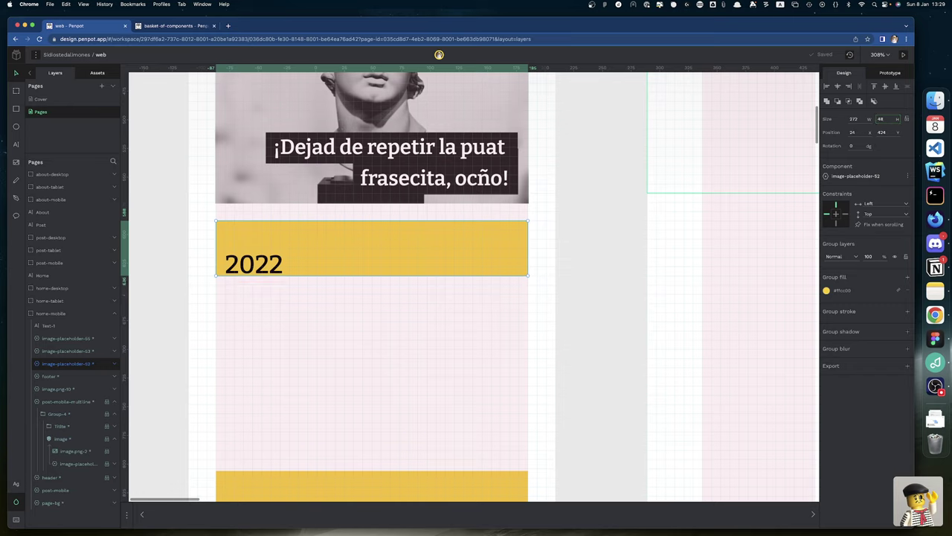
- Align the 2022 text and the yellow placeholder band behind it by their bottom edges
click(273, 266)
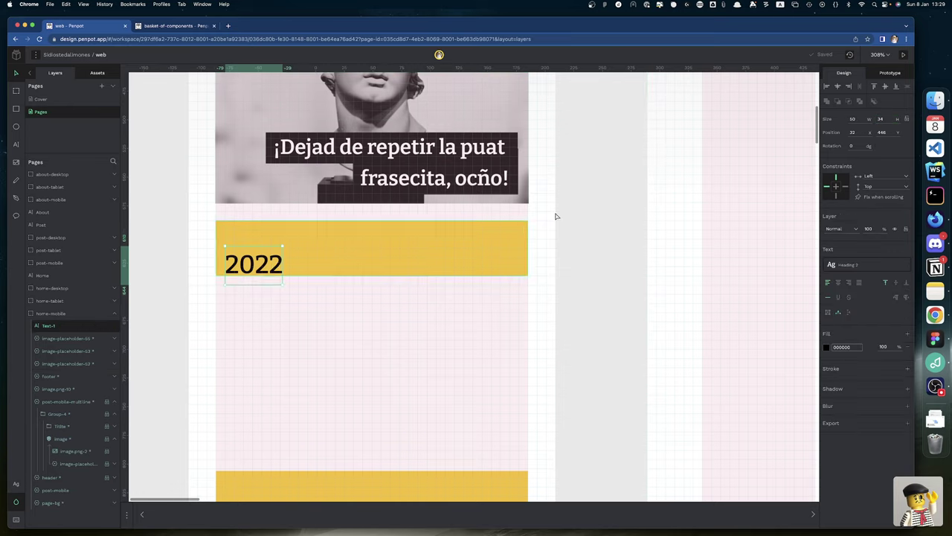
shift+click(432, 244)
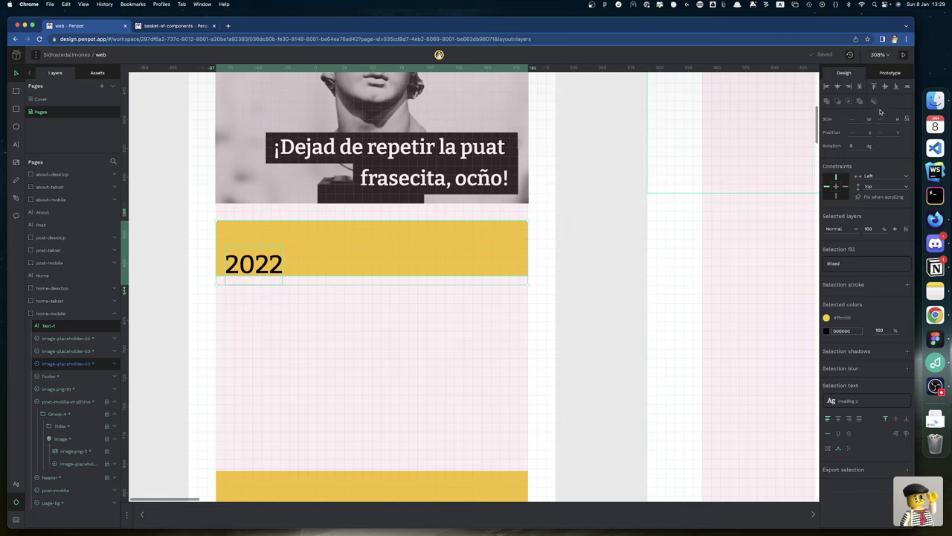
click(874, 86)
click(886, 87)
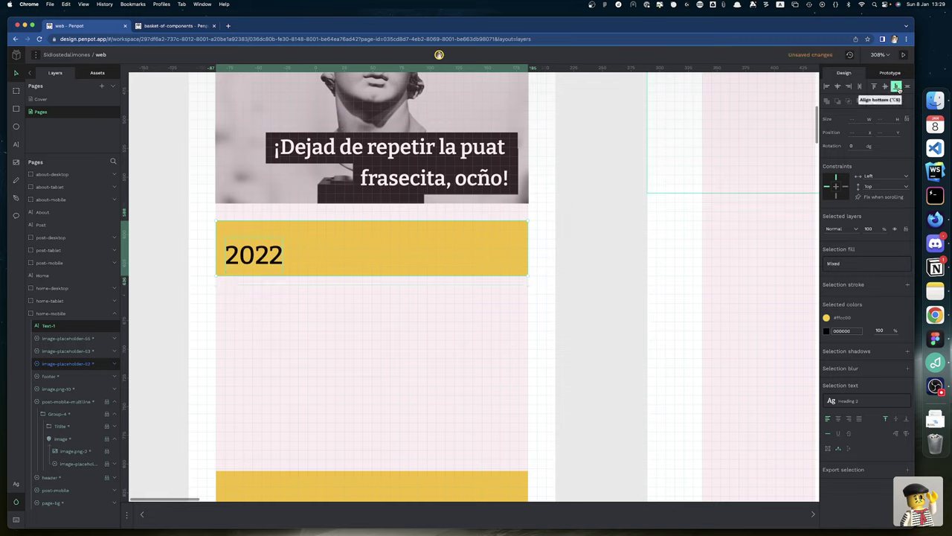
click(564, 305)
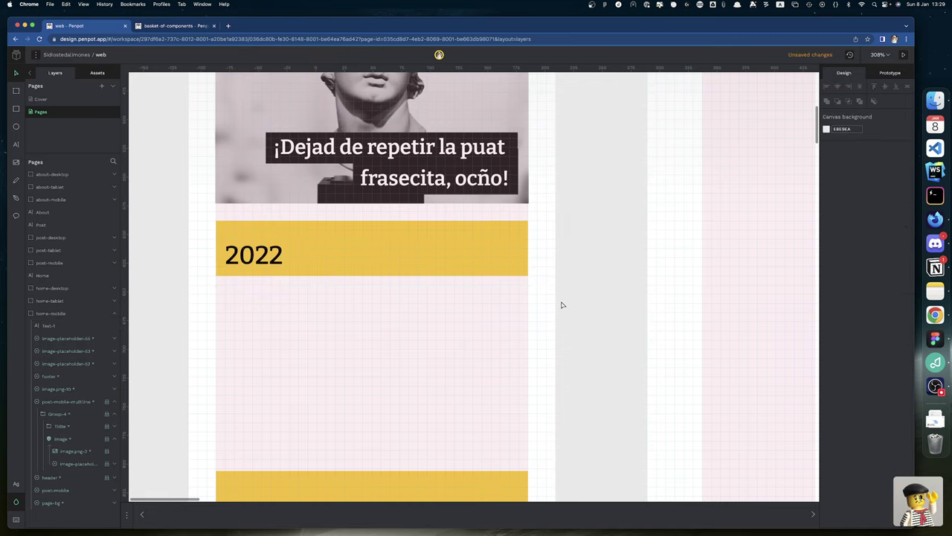
- Fill the placeholder band behind the 2022 text with the light grey library colour #dfdfdf
click(444, 254)
click(826, 290)
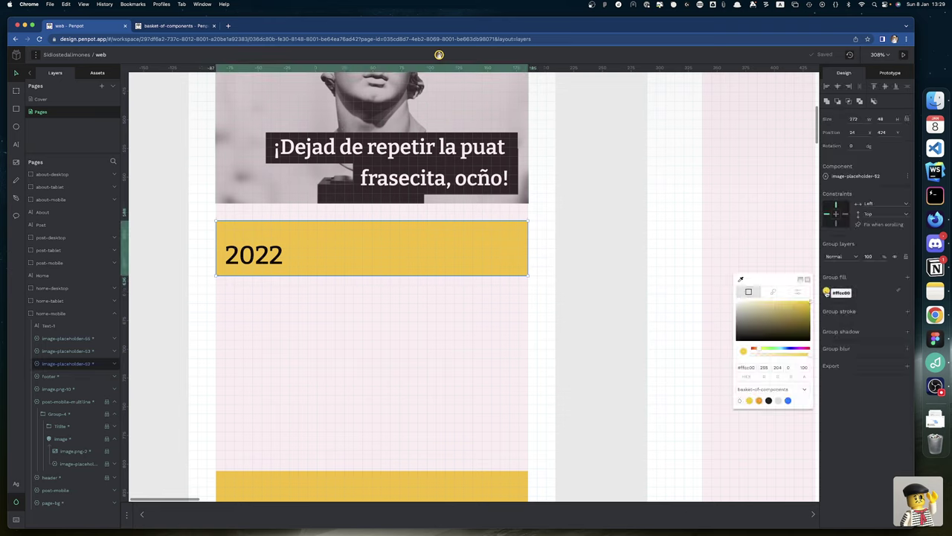
click(779, 401)
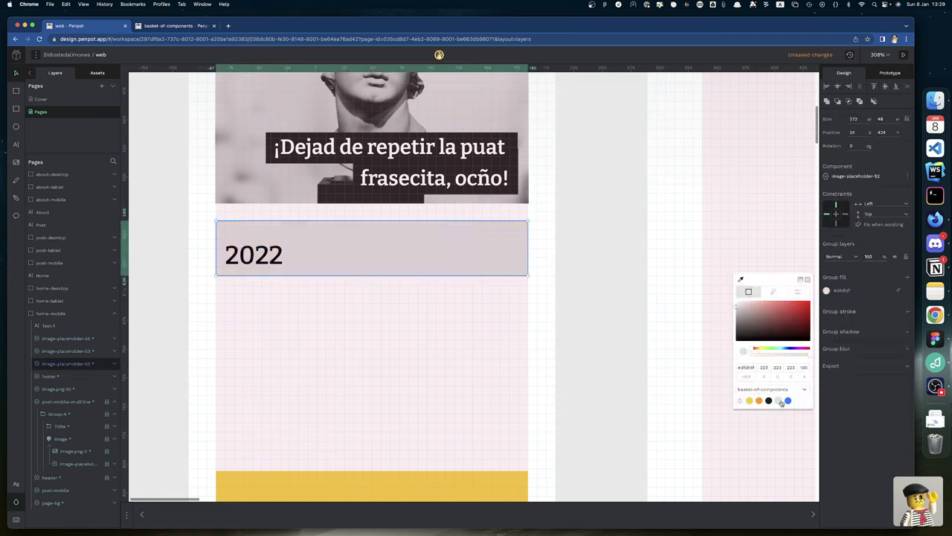
click(574, 310)
- Move both yellow placeholders up together so the upper one sits 16 px below the 2022 band
scroll(306, 247, down, 1)
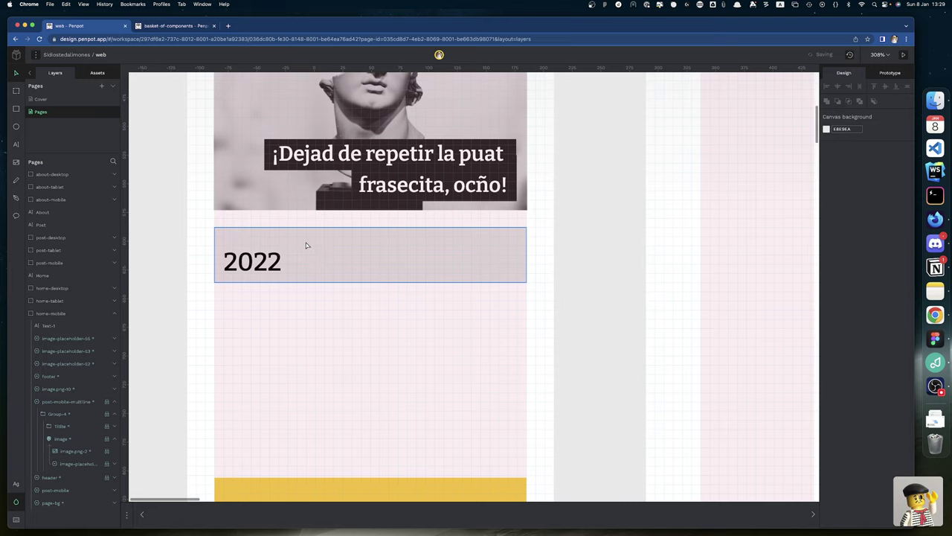
scroll(306, 246, down, 2)
scroll(306, 246, left, 2)
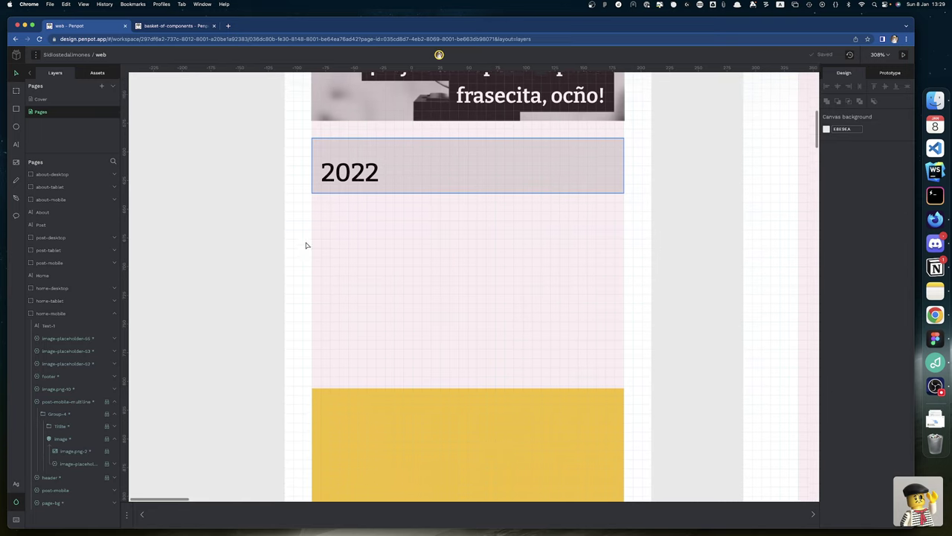
click(388, 419)
scroll(388, 419, down, 5)
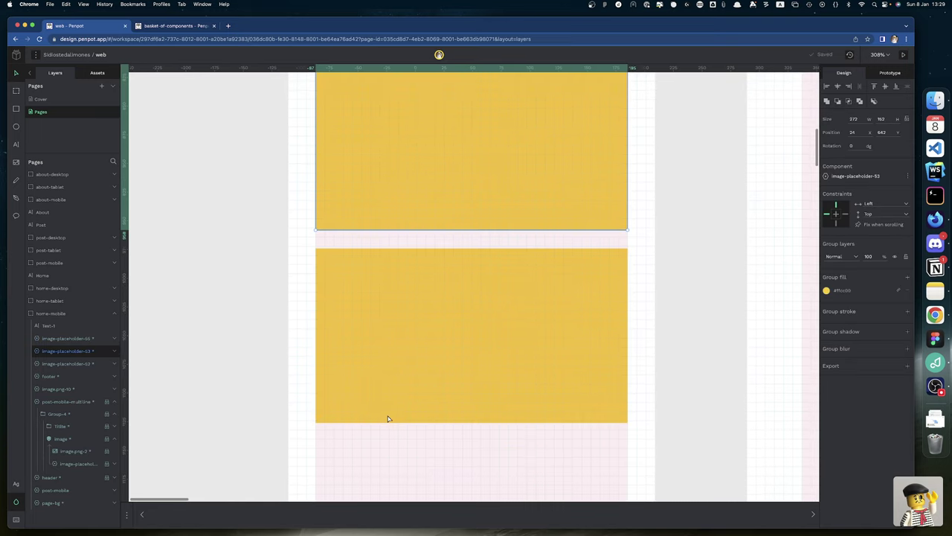
shift+click(400, 346)
scroll(399, 344, up, 6)
scroll(399, 345, left, 1)
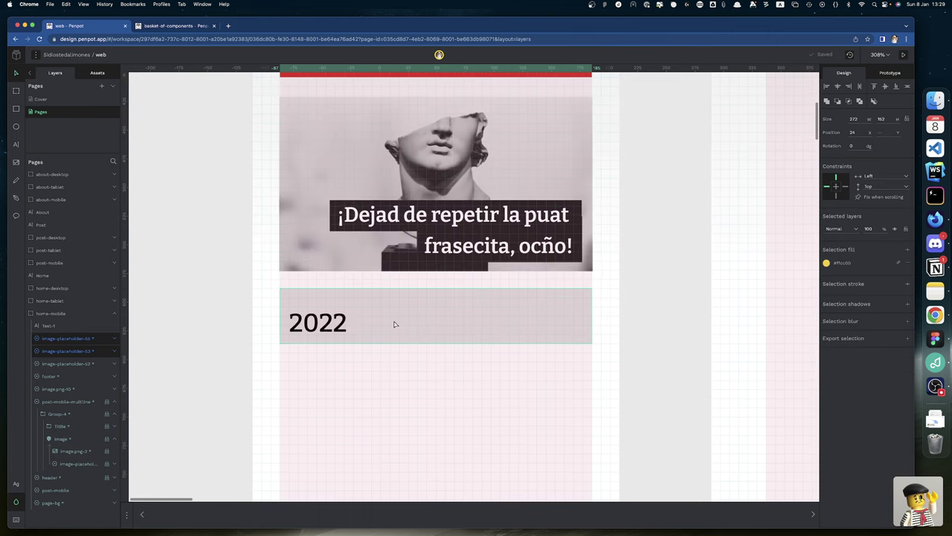
key(shift+Up)
key(shift+Up)
key(shift+Up)
key(shift+Up)
key(shift+Up)
key(shift+Up)
key(shift+Up)
key(shift+Up)
key(shift+Up)
key(shift+Up)
key(shift+Up)
key(shift+Up)
key(shift+Up)
key(shift+Up)
key(shift+Up)
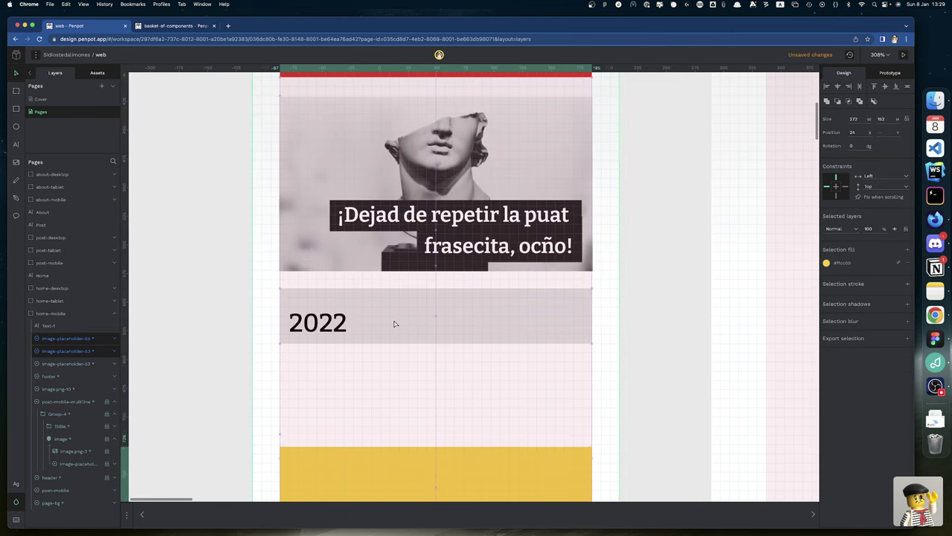
key(shift+Up)
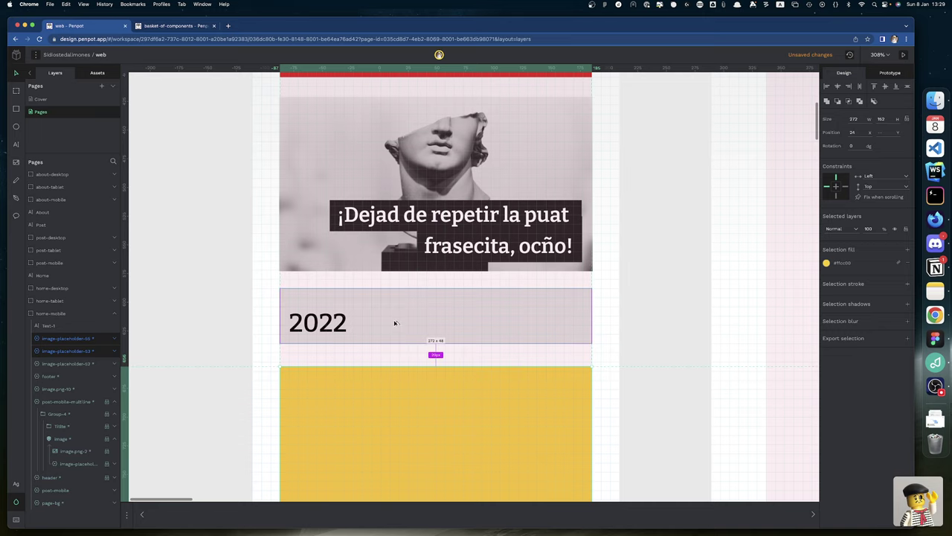
key(Up)
key(Up)
key(Up)
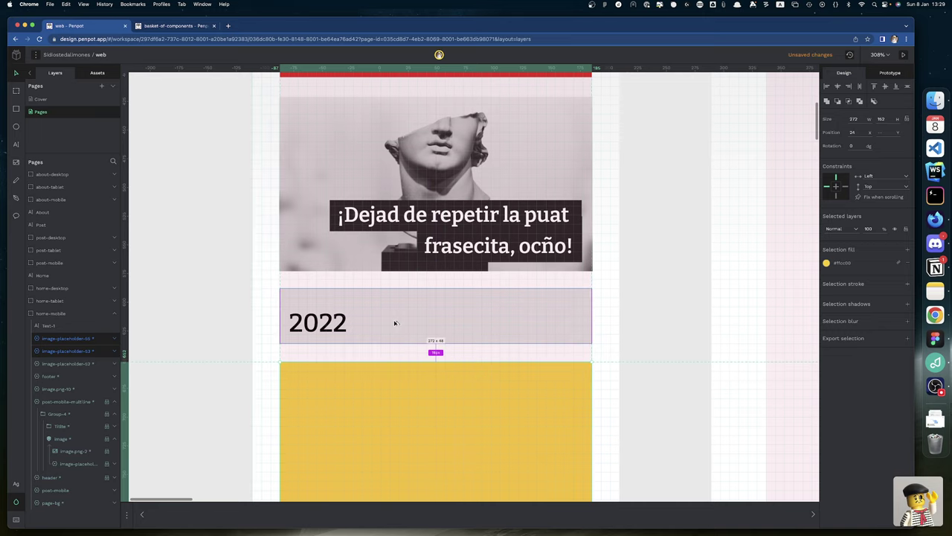
click(187, 326)
- Measure the vertical gap between the lower yellow placeholder and the grey illustration near the footer of home-mobile
scroll(187, 326, down, 10)
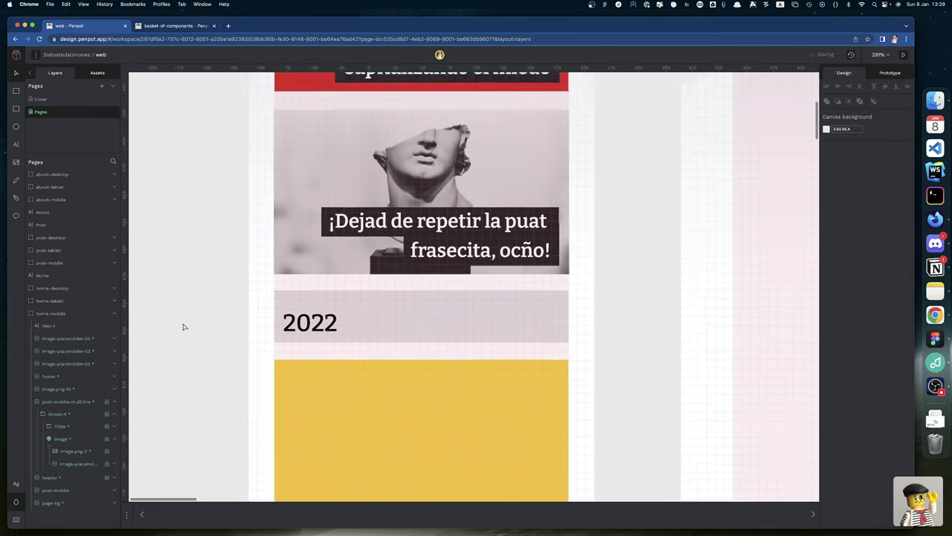
scroll(185, 326, left, 3)
scroll(184, 326, down, 2)
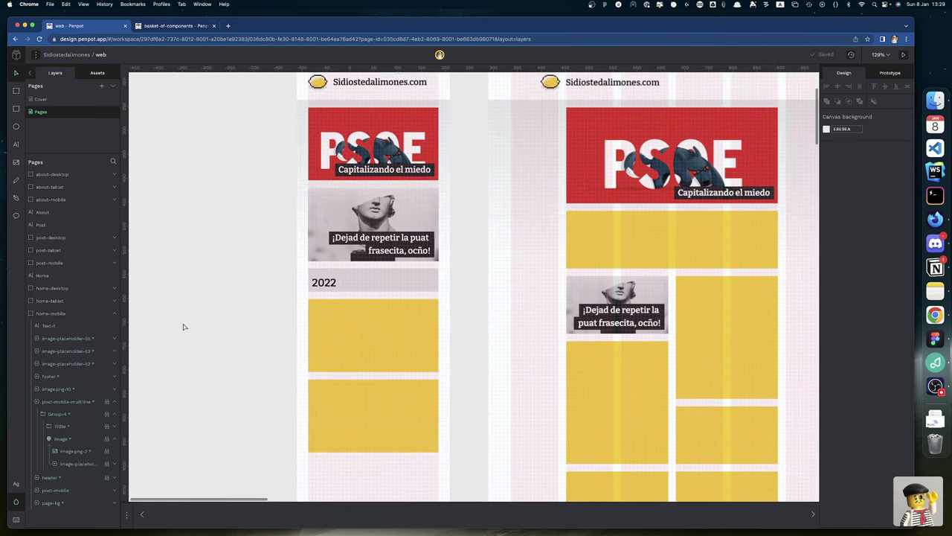
scroll(185, 326, down, 5)
scroll(185, 326, right, 1)
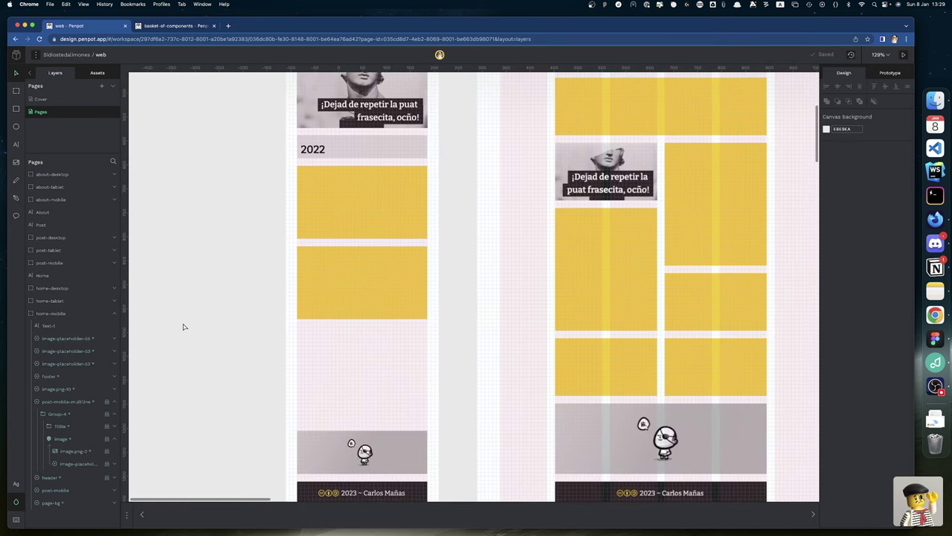
click(319, 315)
shift+click(318, 437)
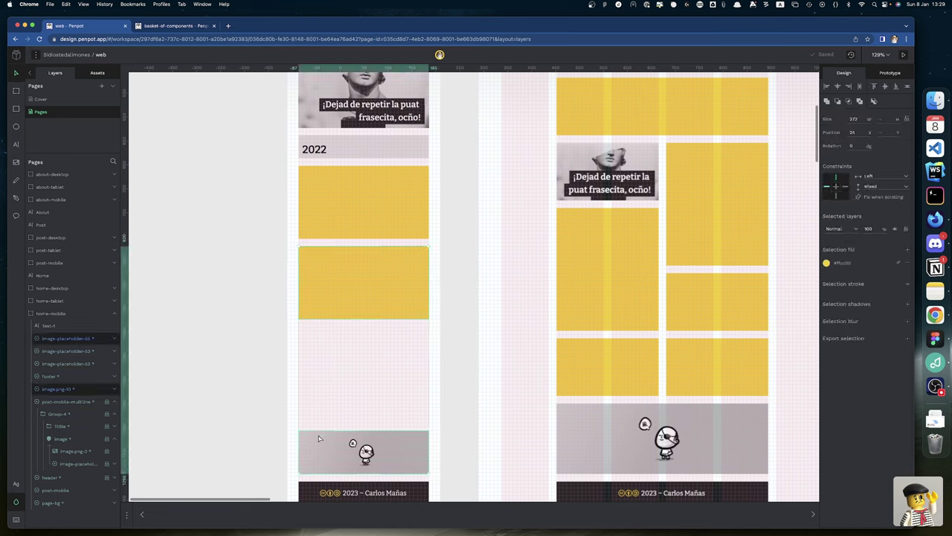
click(336, 319)
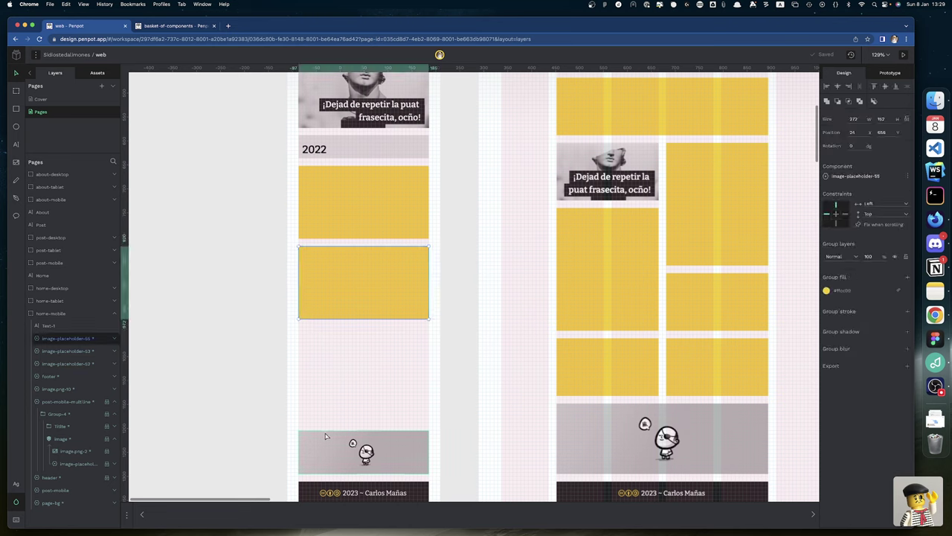
key(alt)
- Calculate the surplus height by subtracting 16 from the measured gap in the launcher's calculator
key(alt+space)
text(23)
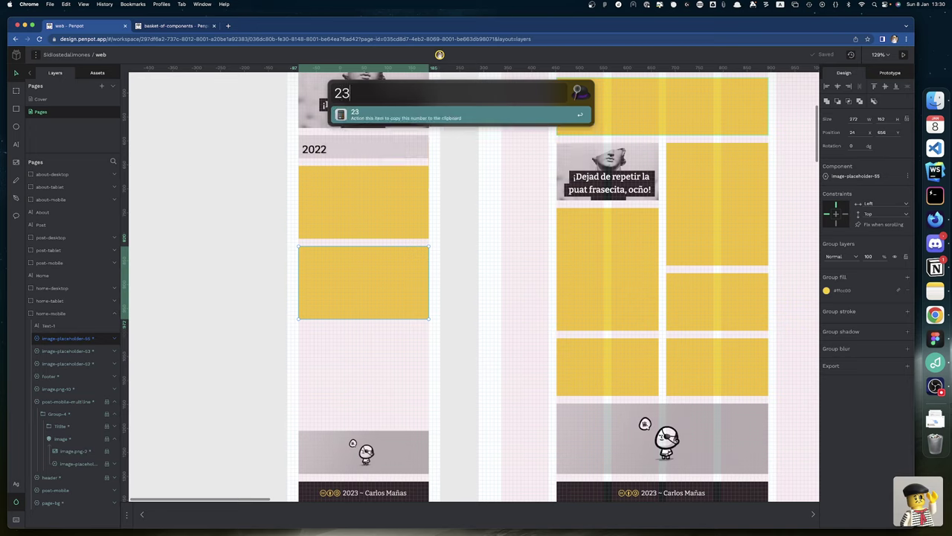
text(3-16)
key(Return)
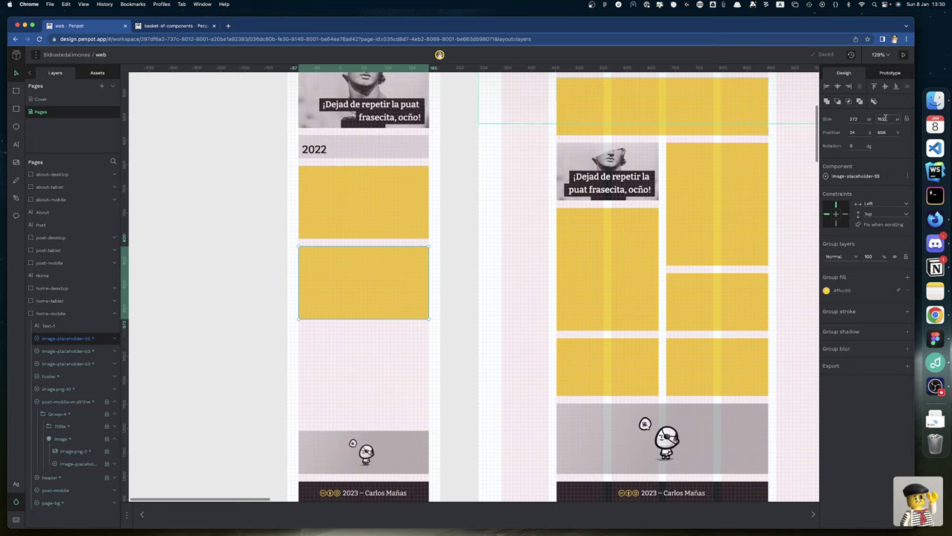
- Shorten the home-mobile board to a height of 978, closing the surplus gap above the illustration
click(887, 119)
scroll(351, 144, up, 10)
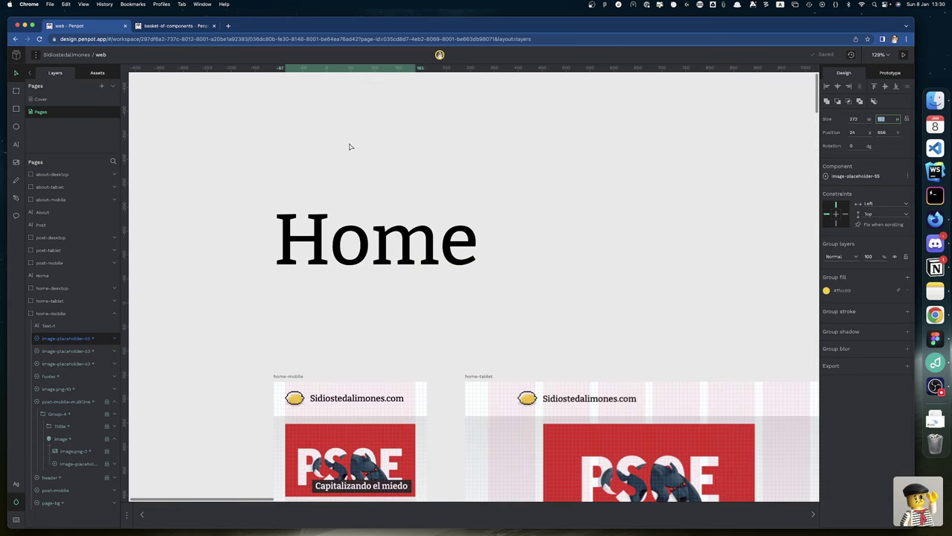
click(290, 376)
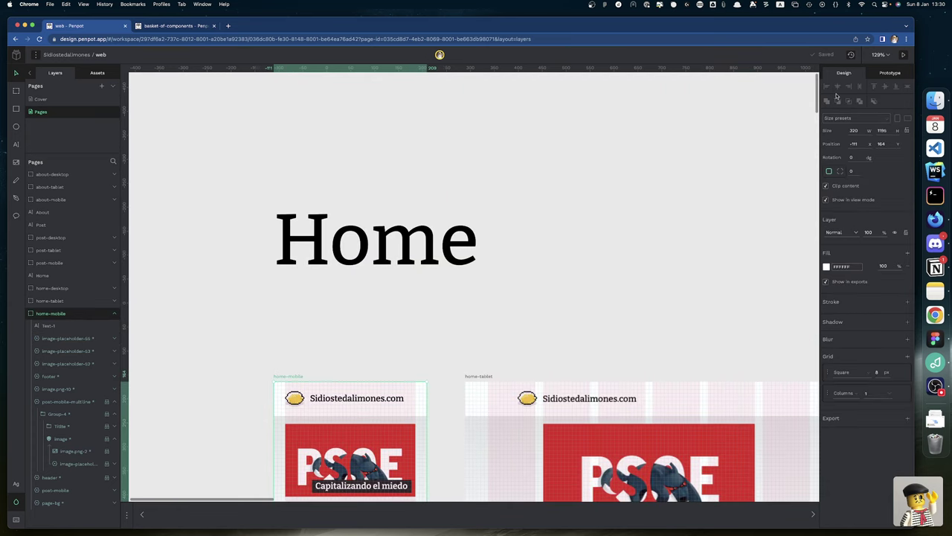
click(887, 131)
text(1196)
key(Return)
scroll(318, 283, down, 15)
scroll(284, 365, up, 8)
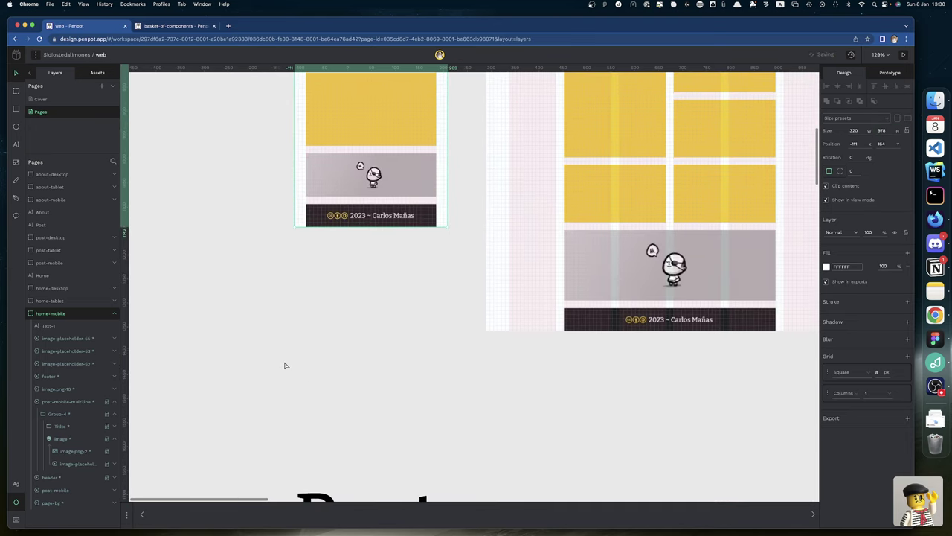
click(277, 364)
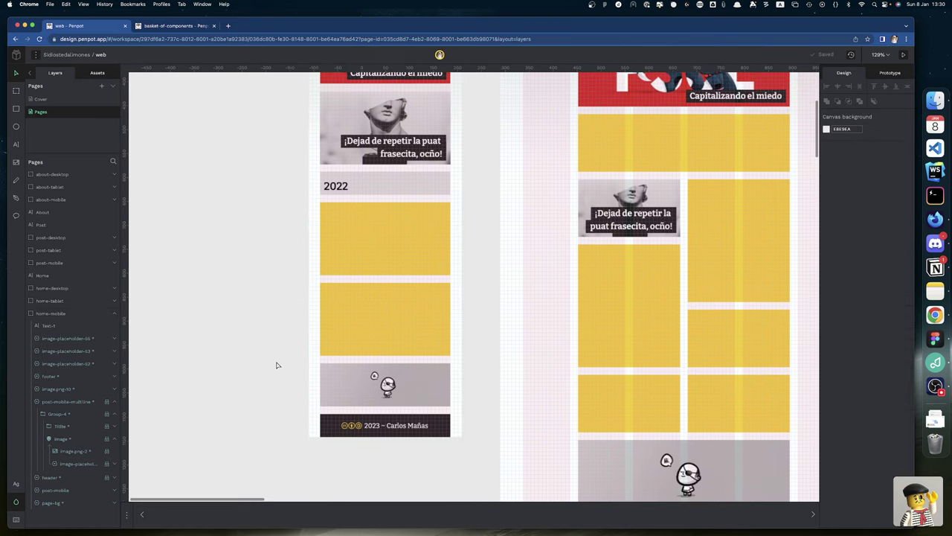
- Hide the square and column grids of the home-mobile board
scroll(478, 234, up, 4)
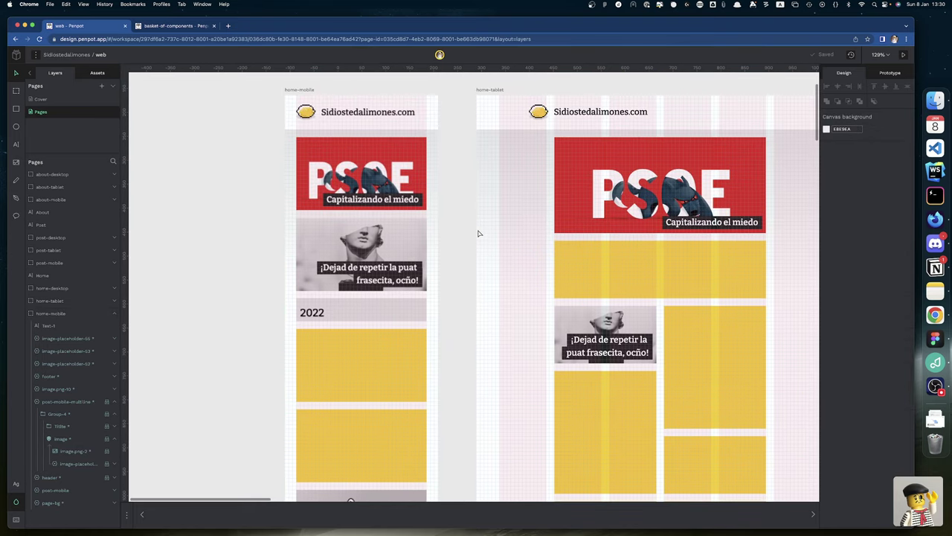
click(404, 310)
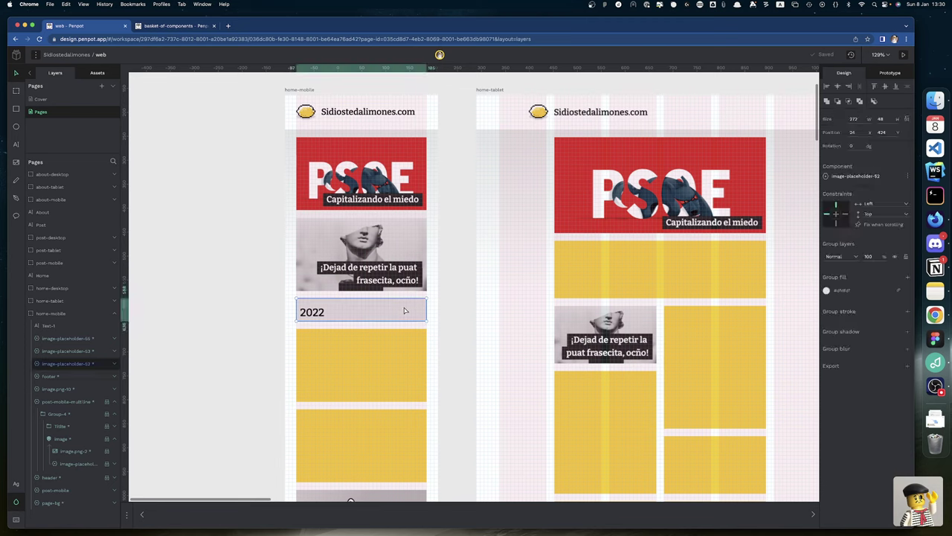
click(308, 90)
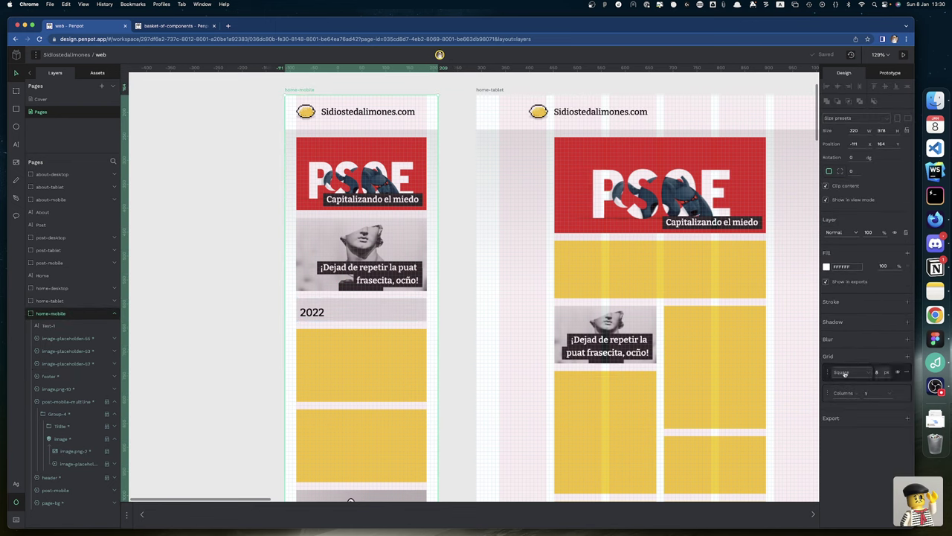
click(898, 393)
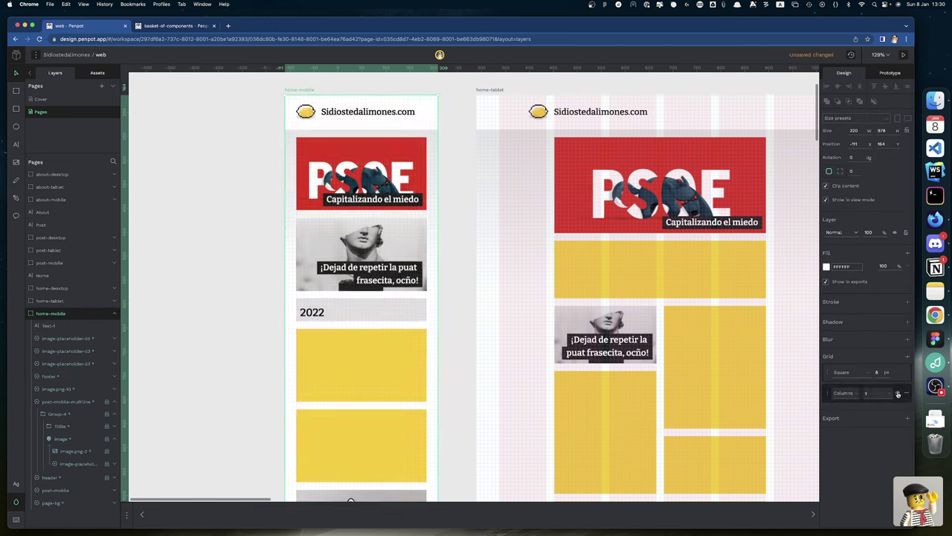
click(224, 320)
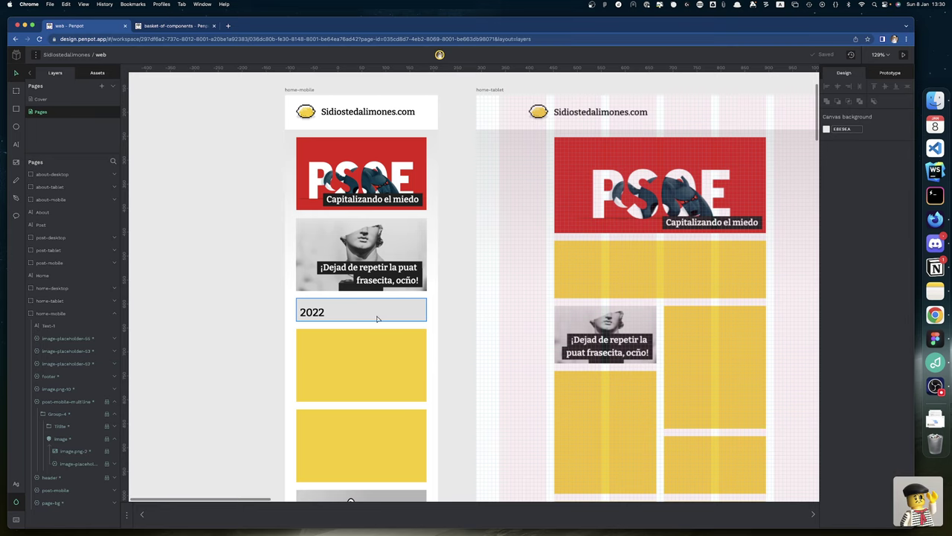
- Fill the band behind the 2022 text with white from the shared library colours
click(412, 317)
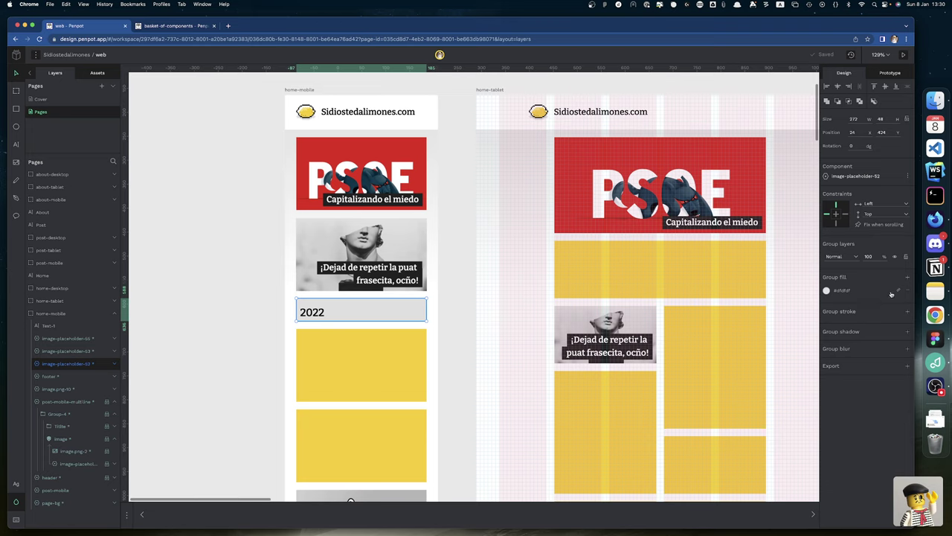
click(827, 290)
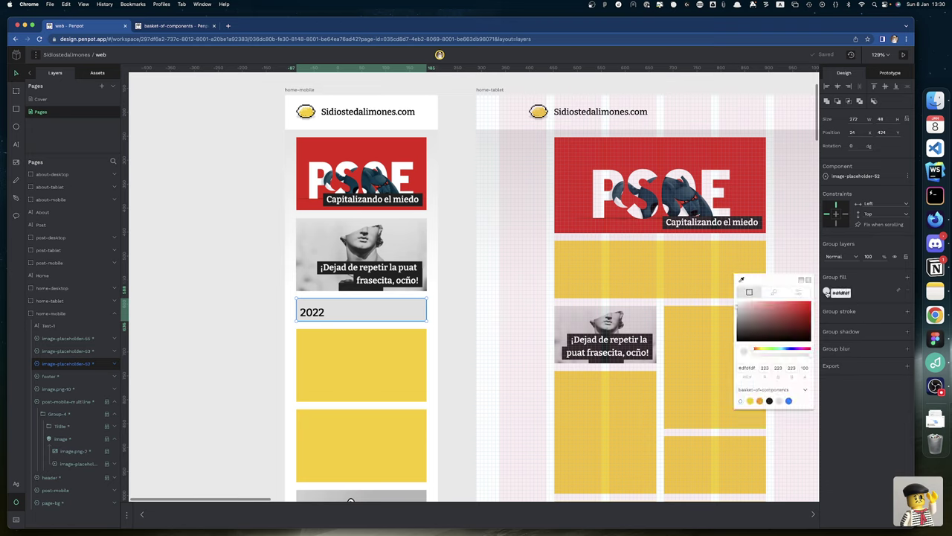
click(797, 406)
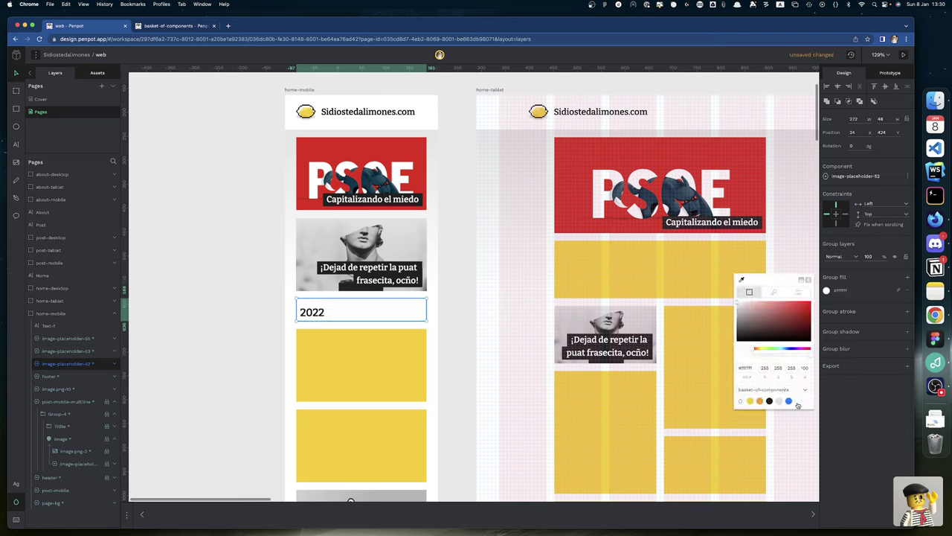
- Add a 1 px solid, centred stroke to the 2022 band and colour it light grey
click(907, 312)
click(826, 328)
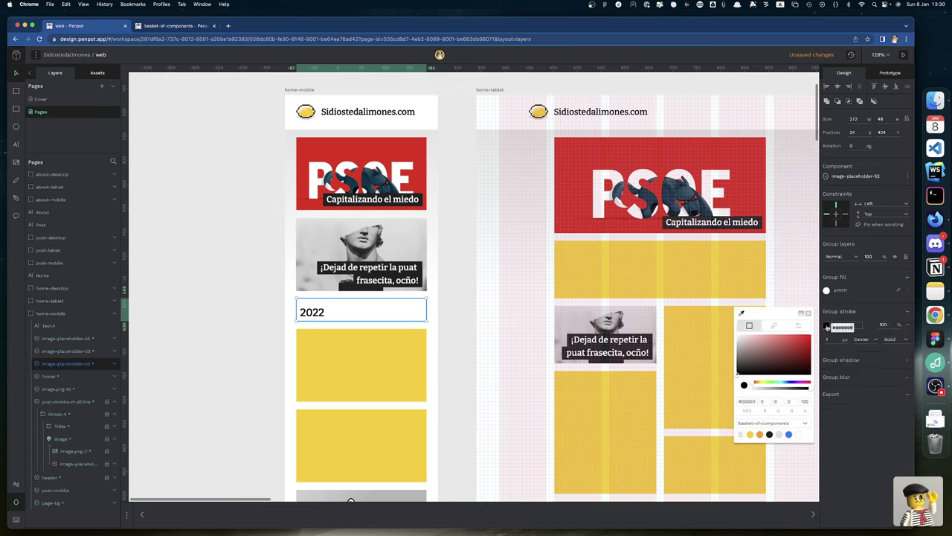
click(197, 392)
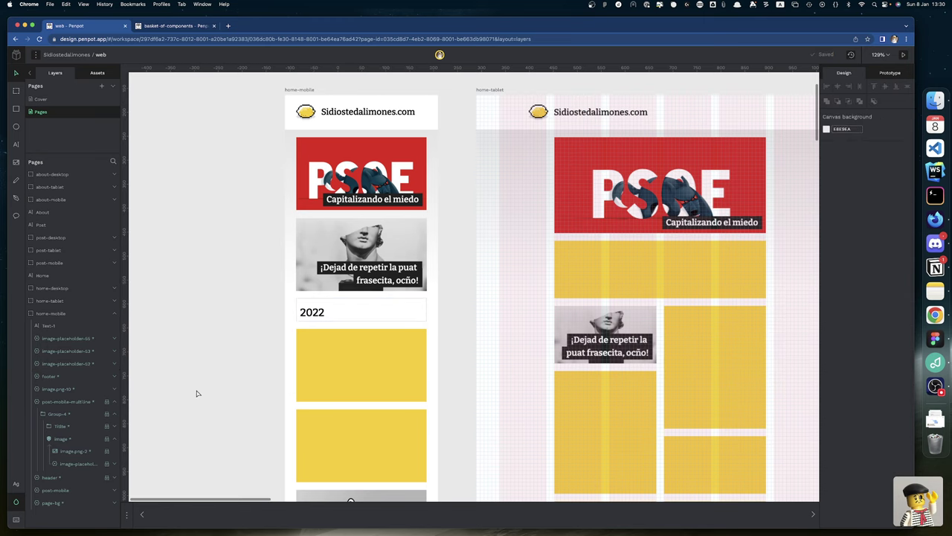
scroll(197, 392, down, 5)
scroll(197, 392, up, 3)
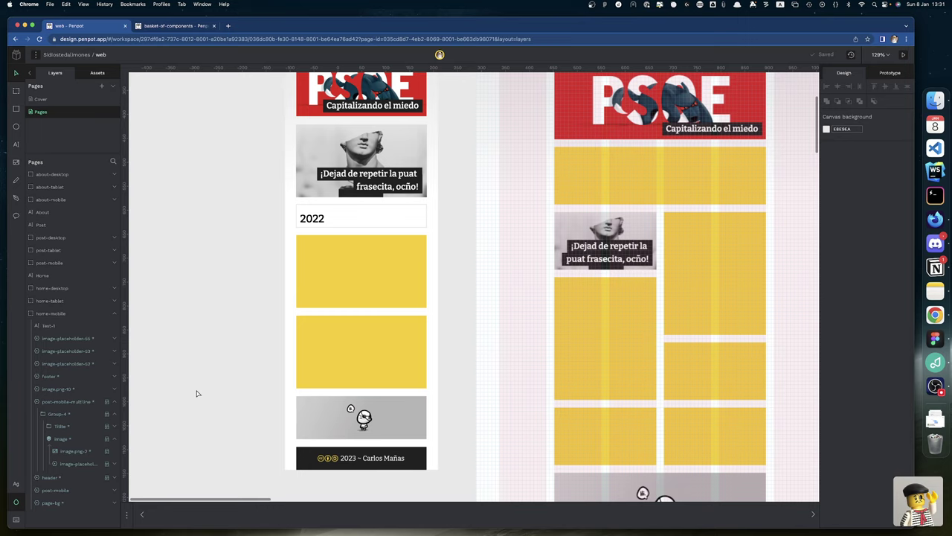
- Try recolouring the 2022 band's stroke with yellow from the shared library colours
click(340, 228)
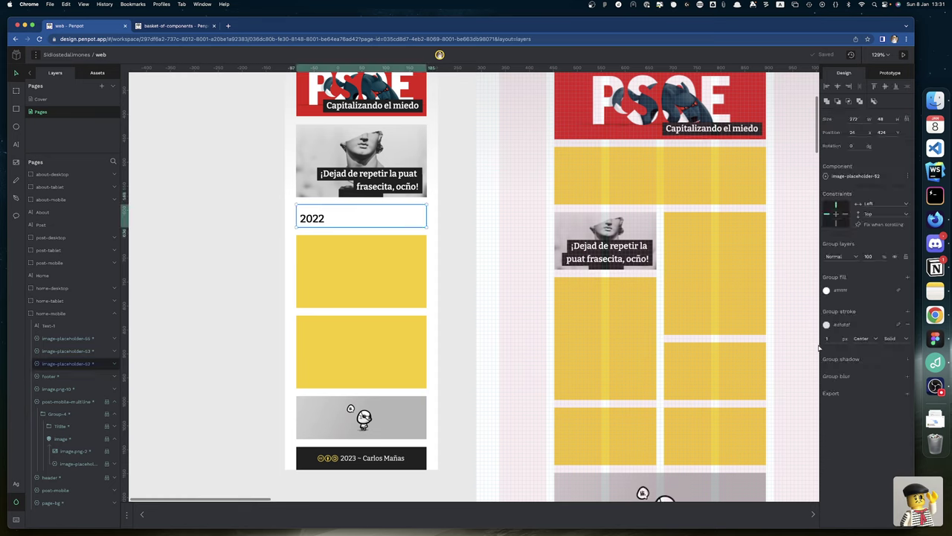
click(827, 327)
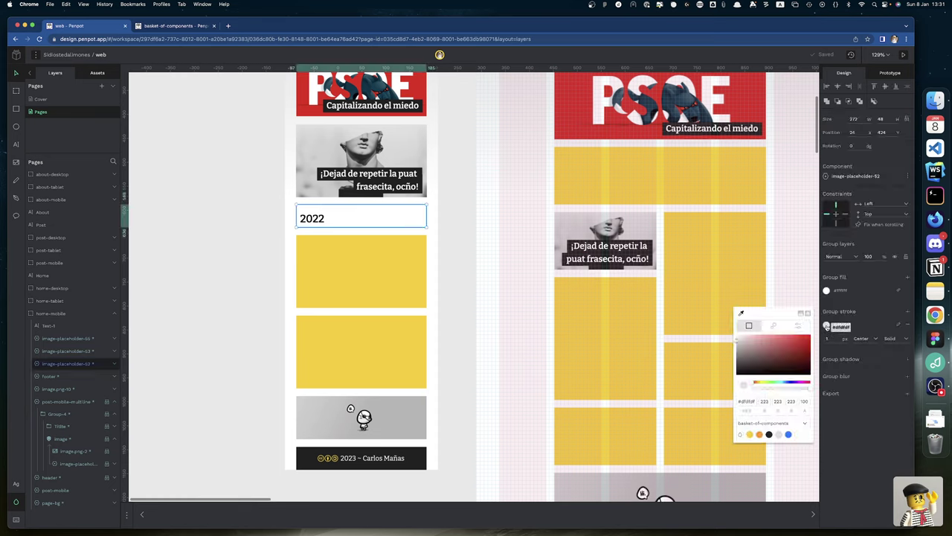
click(750, 434)
click(223, 362)
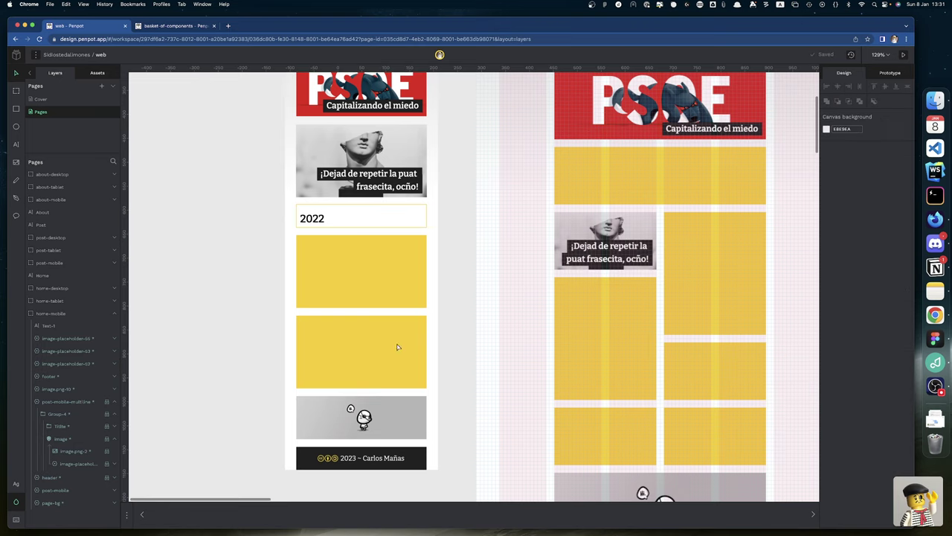
- Try recolouring the 2022 band's stroke with the library blue #007aff and inspect the outline
click(316, 228)
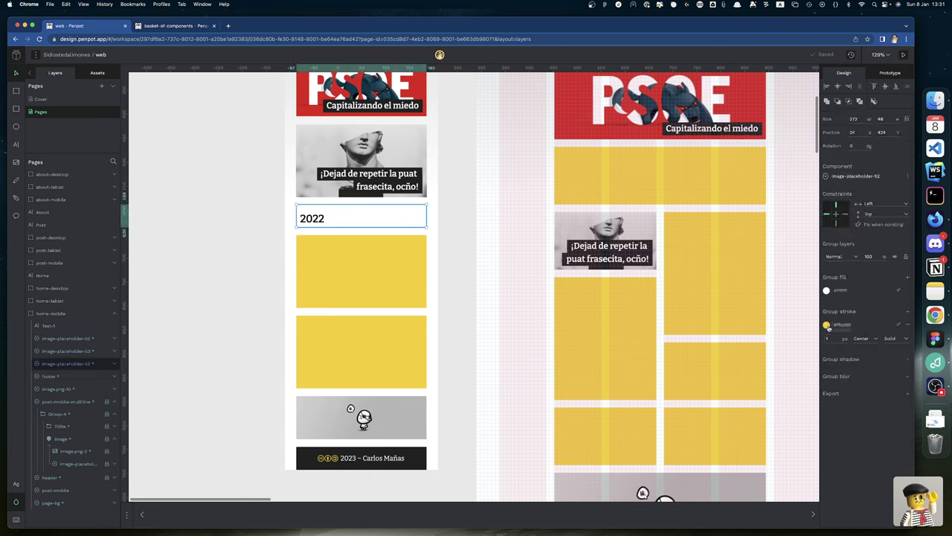
click(826, 325)
click(790, 435)
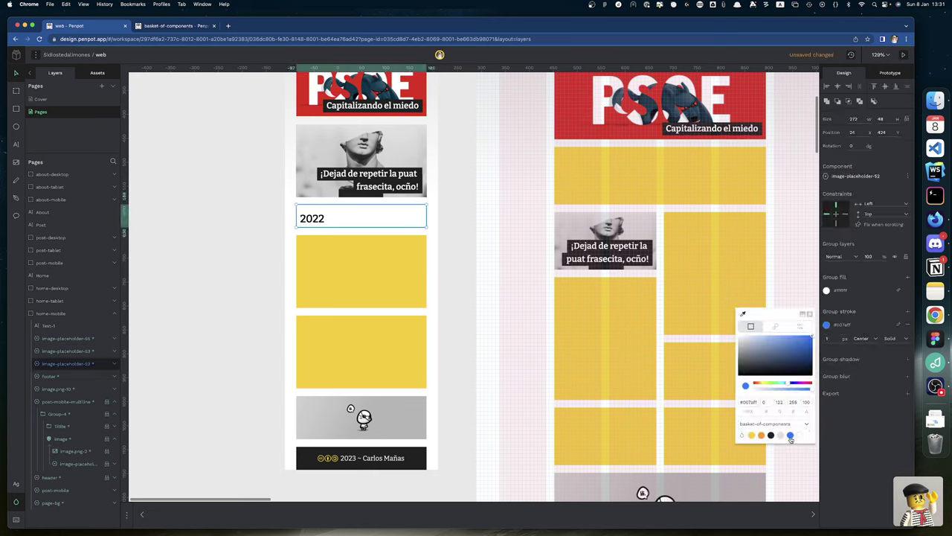
click(217, 277)
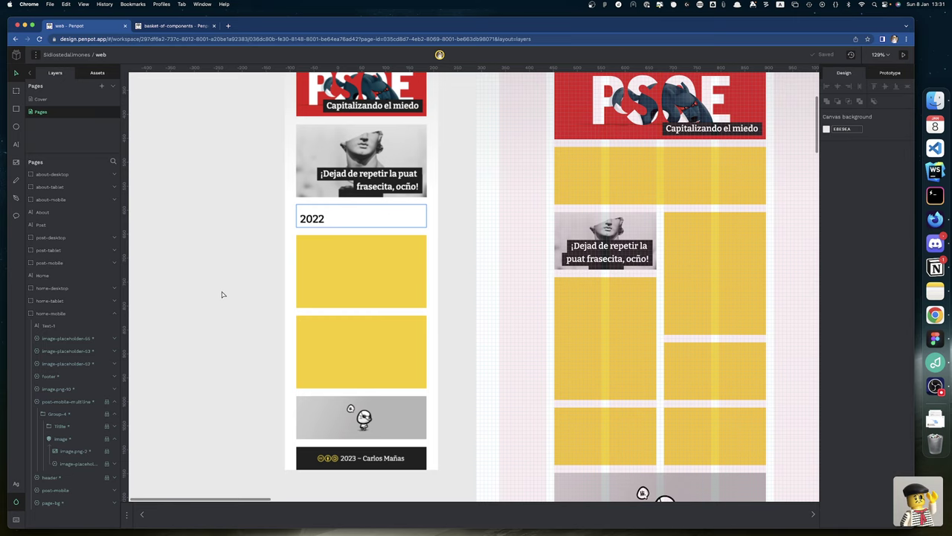
scroll(248, 339, up, 3)
scroll(248, 339, left, 2)
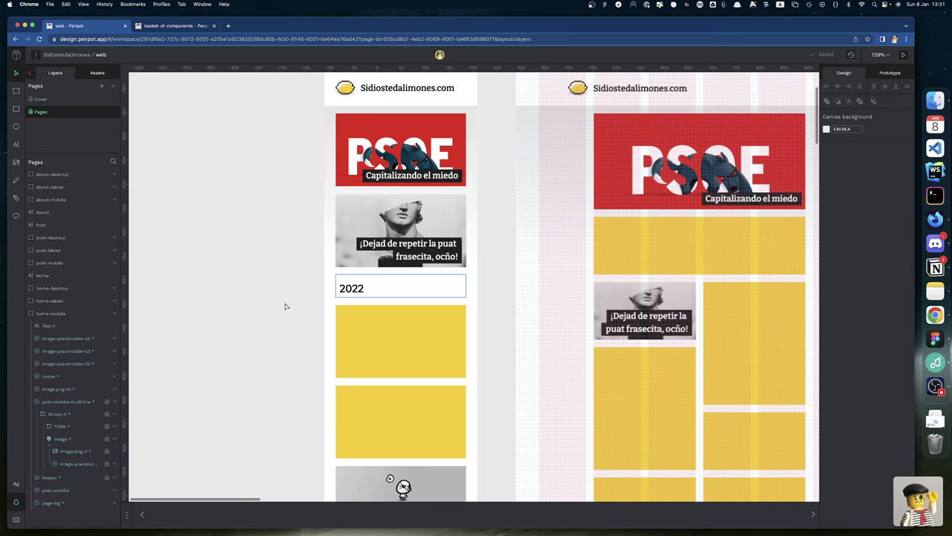
scroll(285, 305, up, 1)
scroll(285, 306, up, 5)
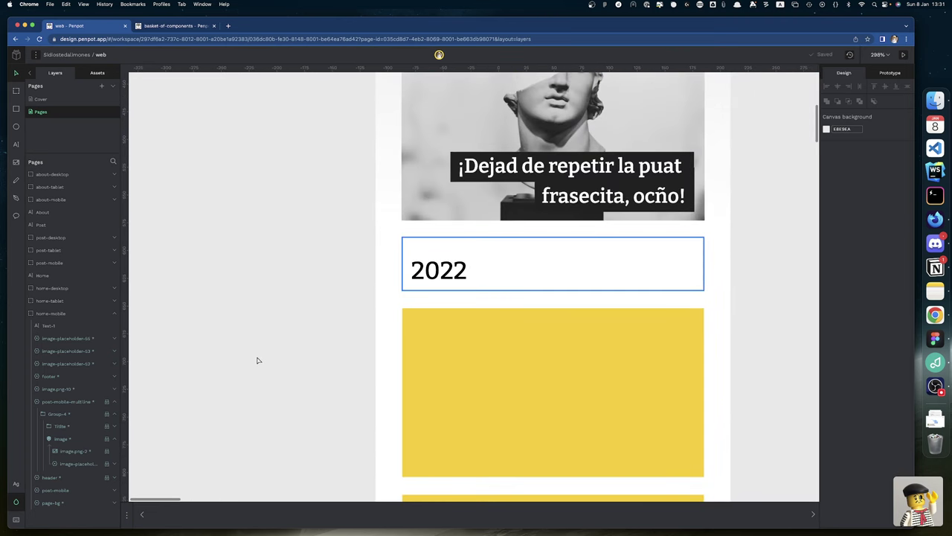
scroll(257, 362, down, 6)
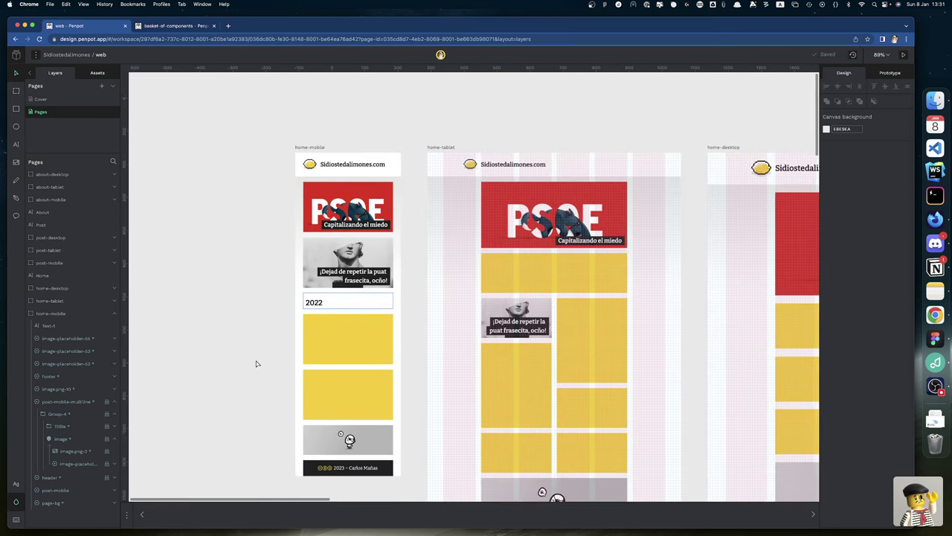
scroll(256, 363, up, 1)
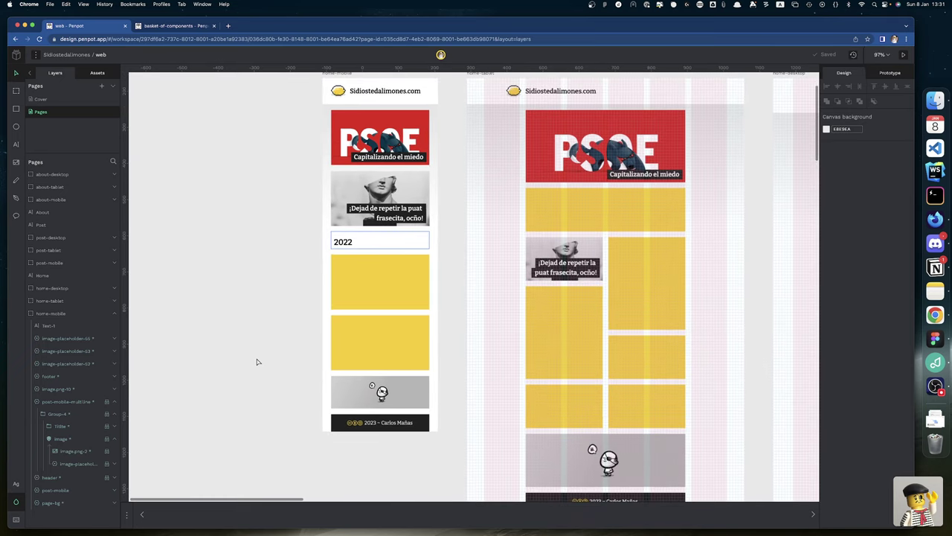
- Set the 2022 band's stroke back to the library light grey #dfdfdf
click(417, 248)
click(826, 325)
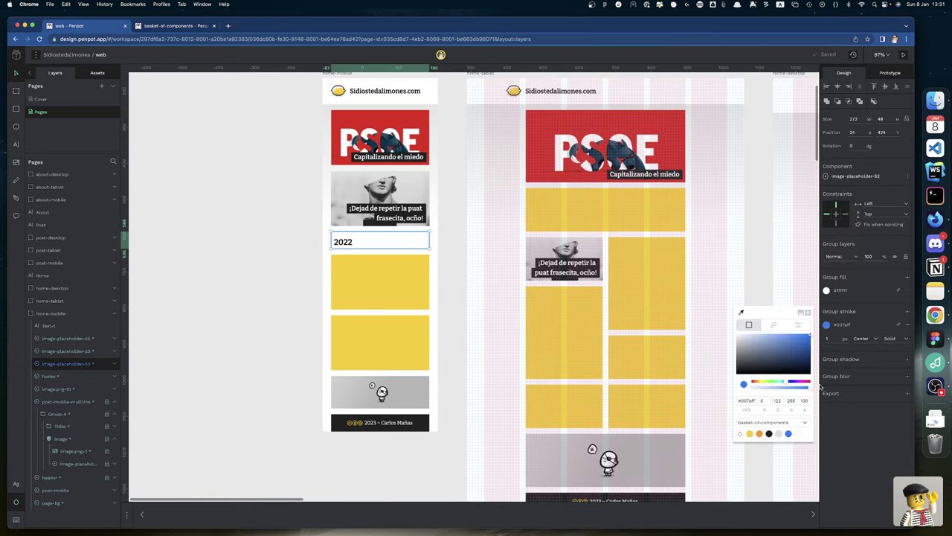
click(779, 436)
click(249, 346)
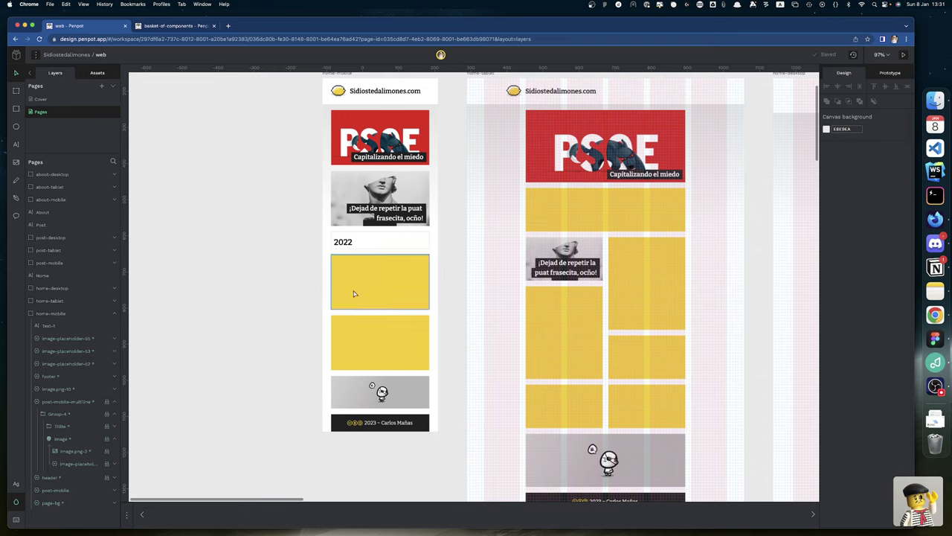
- Align the vertical centres of the 2022 text and the band behind it
click(349, 244)
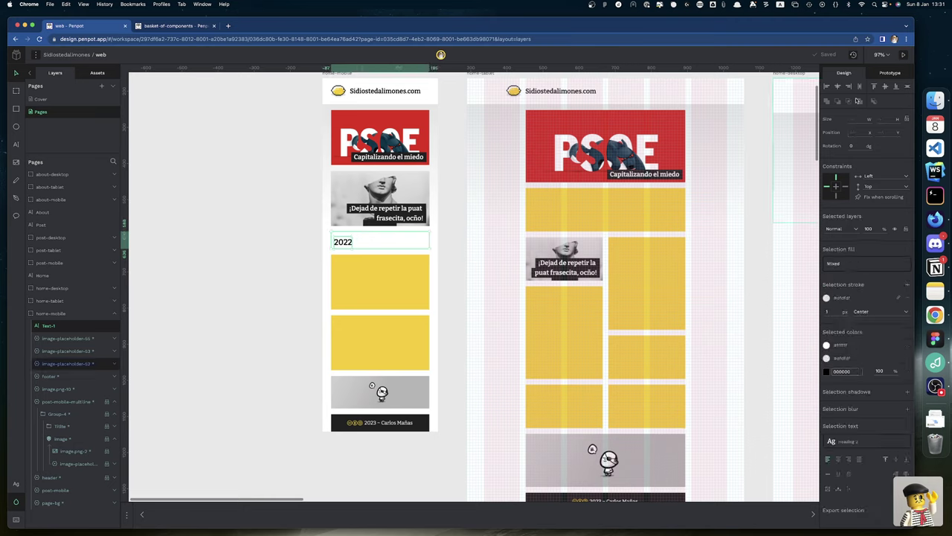
click(886, 87)
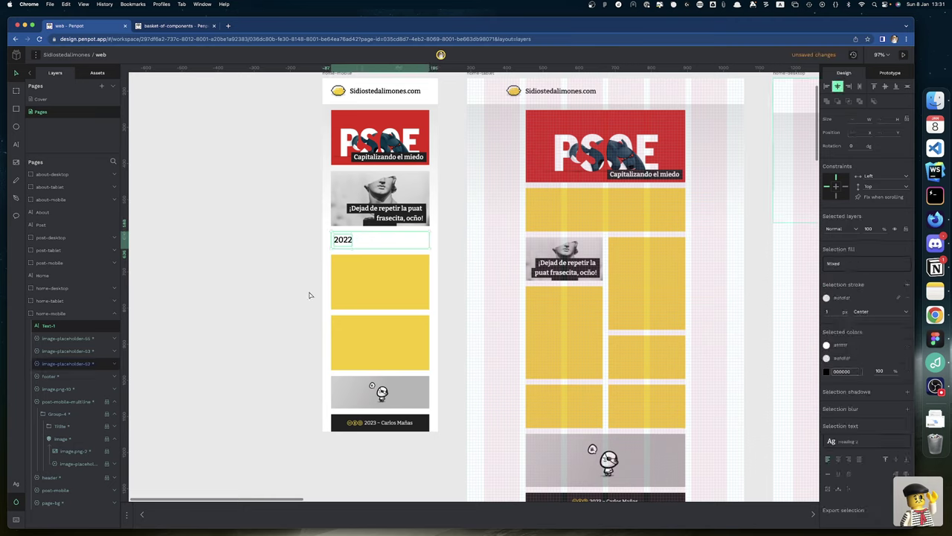
click(214, 345)
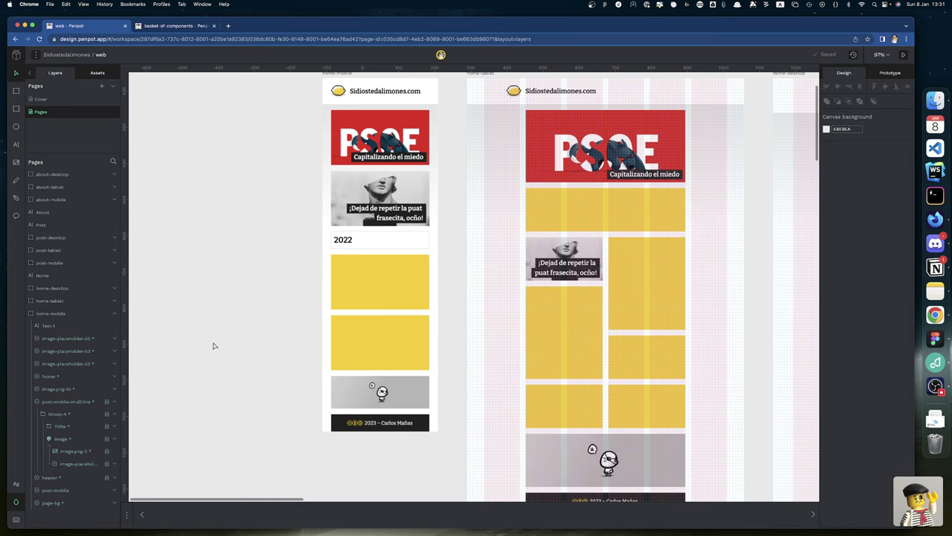
- Try centring the 2022 text horizontally in the home-mobile board and undo the alignment
click(350, 241)
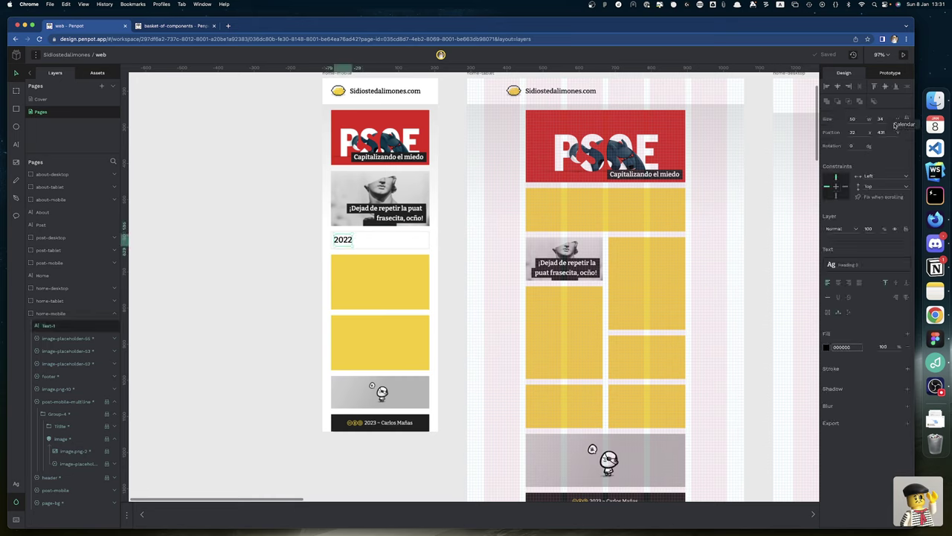
click(838, 86)
click(248, 340)
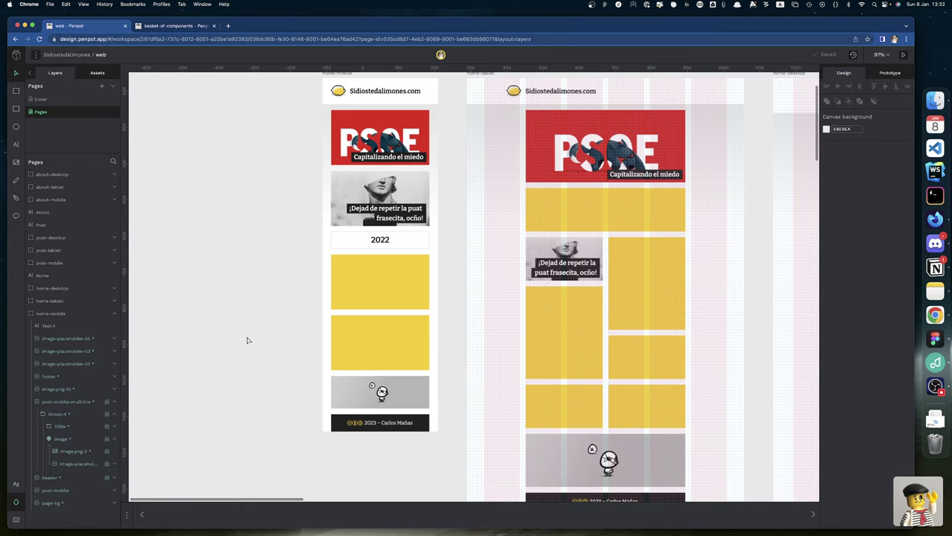
key(super+z)
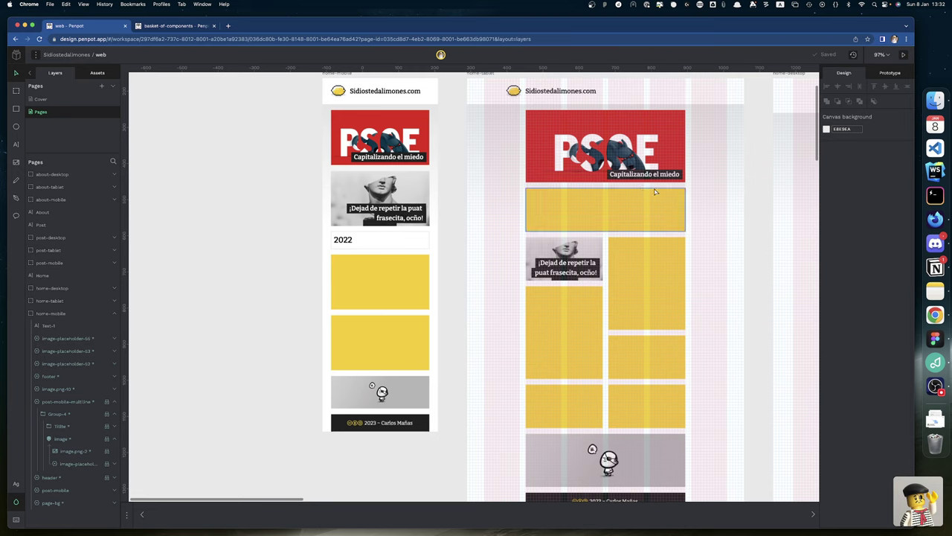
- Align the 2022 text with its band, trying the top edges first and settling on the bottom edges
click(362, 242)
shift+click(377, 244)
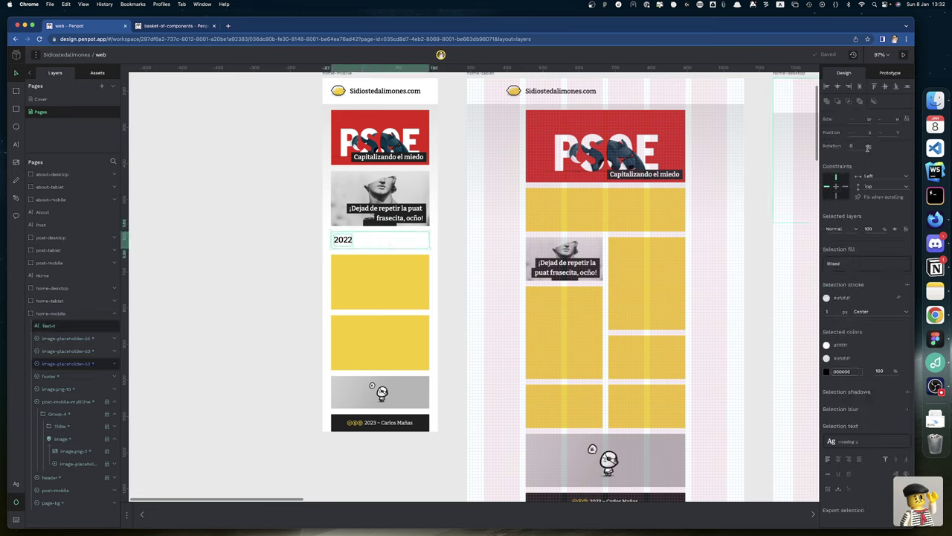
click(875, 87)
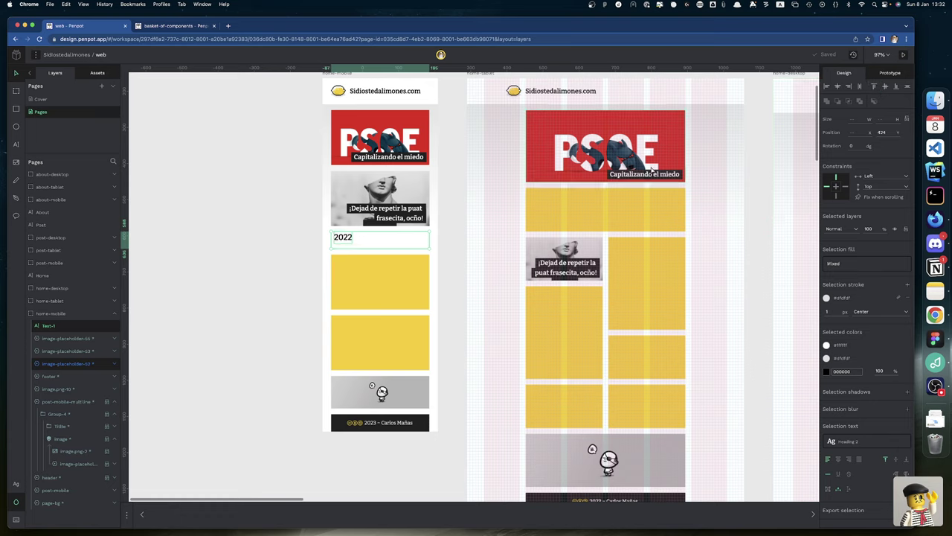
click(896, 88)
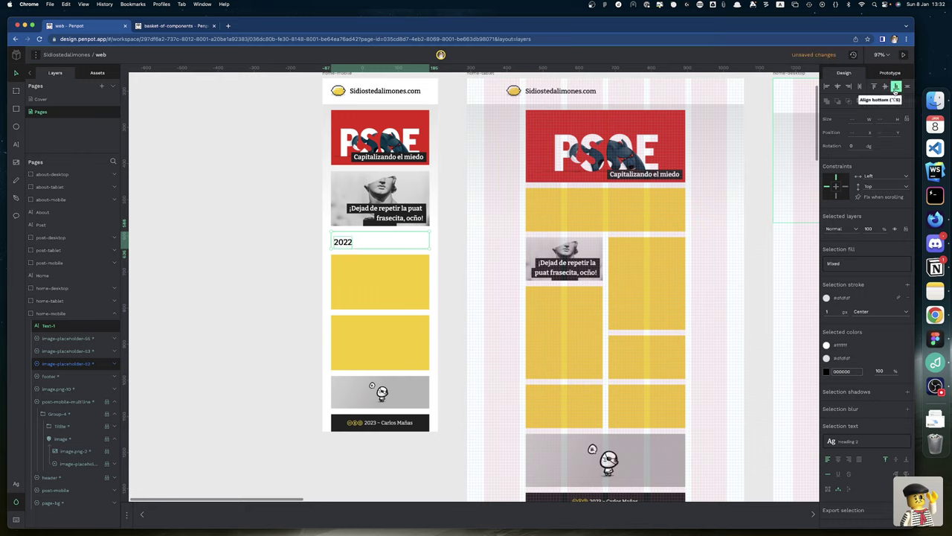
click(241, 341)
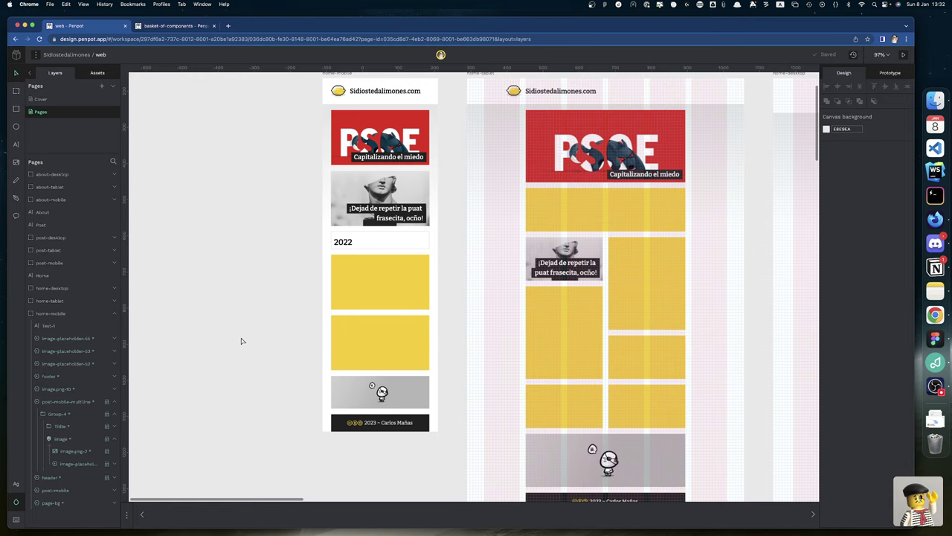
- Show the 8 px square grid of the home-mobile board again
click(351, 244)
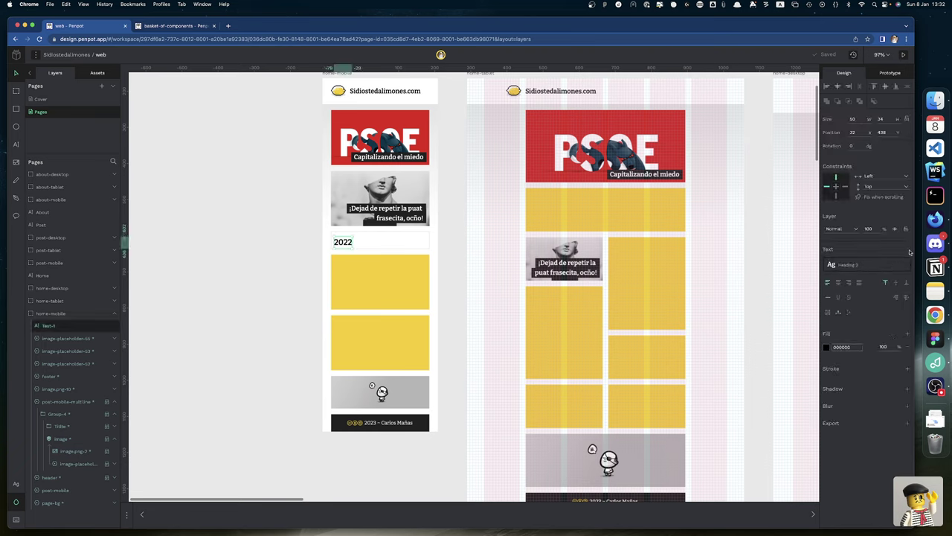
click(199, 321)
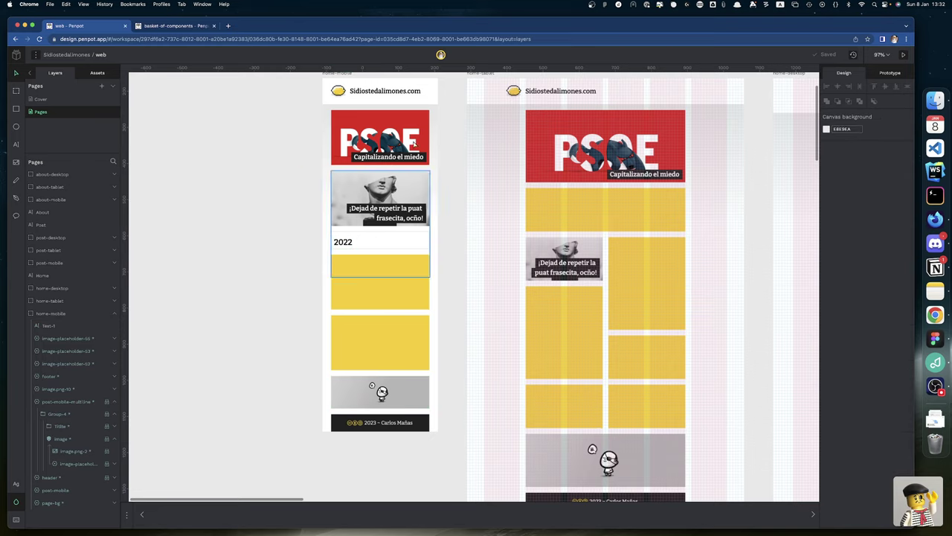
click(334, 75)
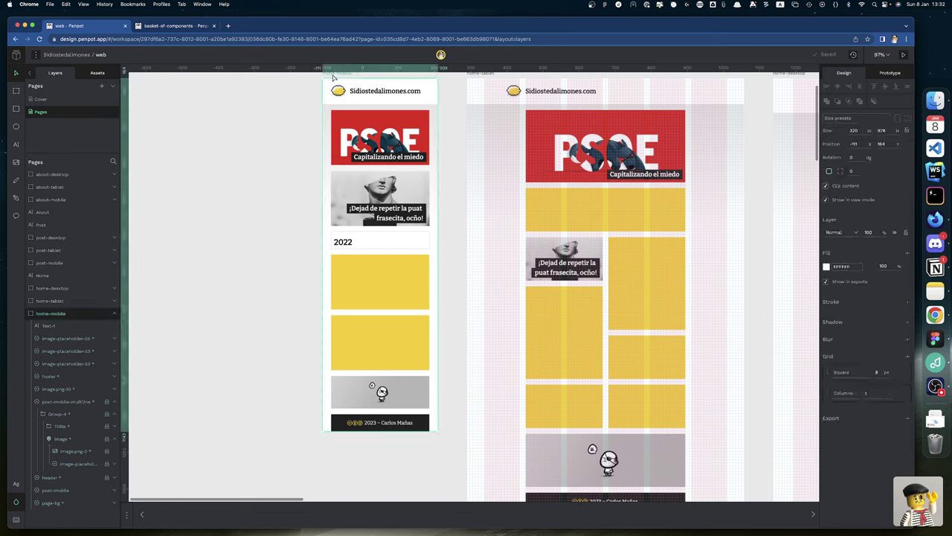
click(899, 372)
- Move the 2022 text slightly down to a Y position of 440, following the square grid
scroll(345, 233, up, 5)
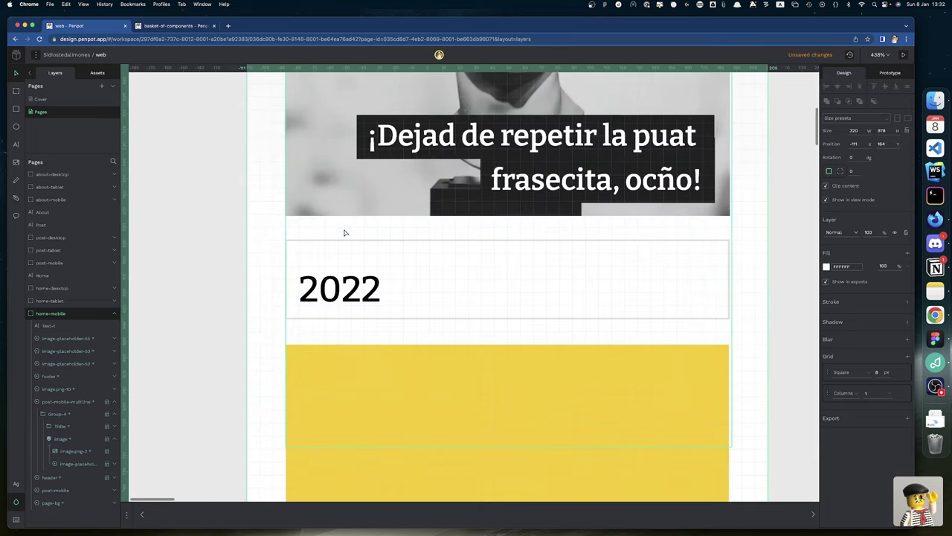
scroll(344, 233, up, 2)
drag(350, 332, 350, 337)
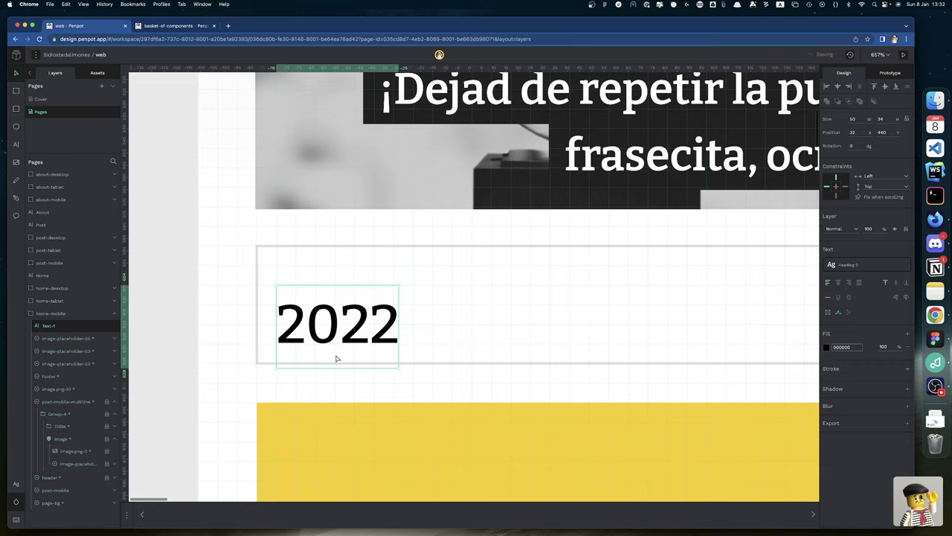
click(165, 349)
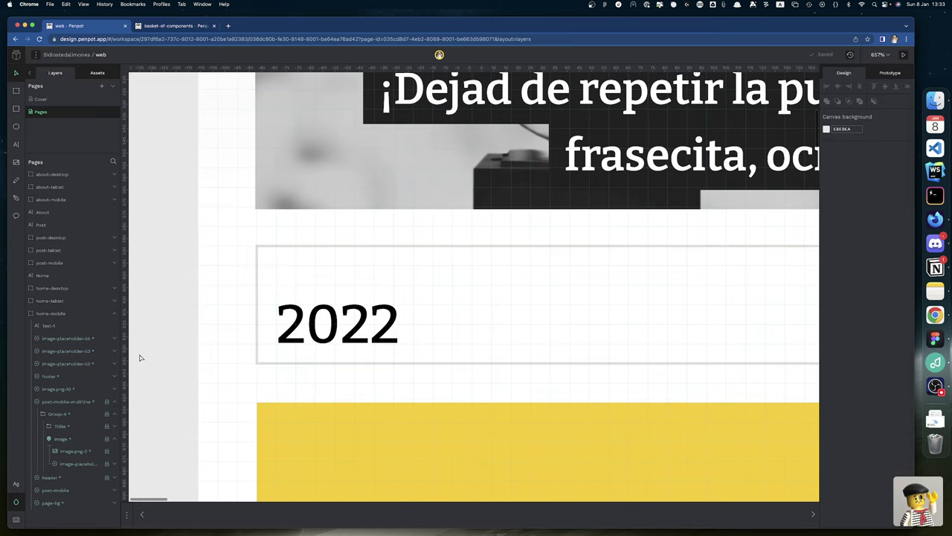
- Fill the band behind the 2022 text with the library light grey #dfdfdf
ctrl+scroll(148, 355, down, 5)
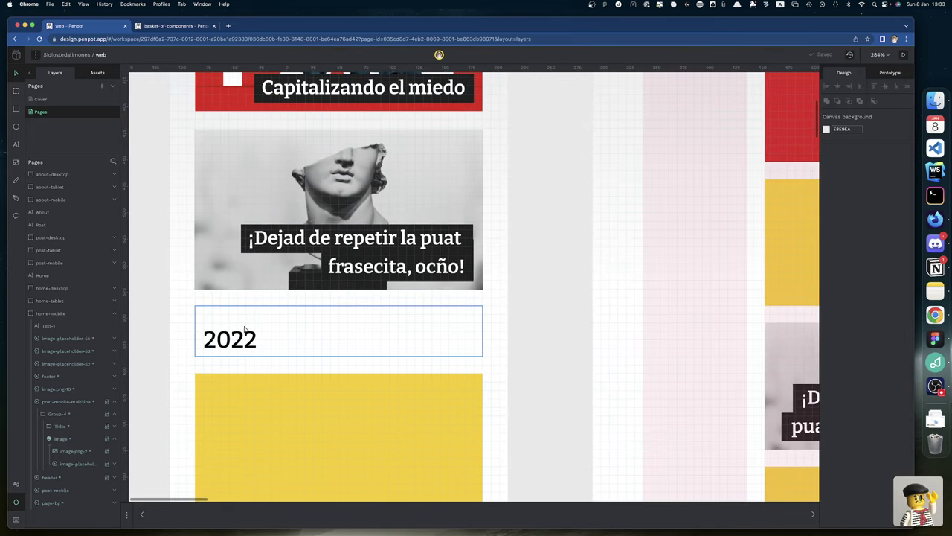
click(334, 326)
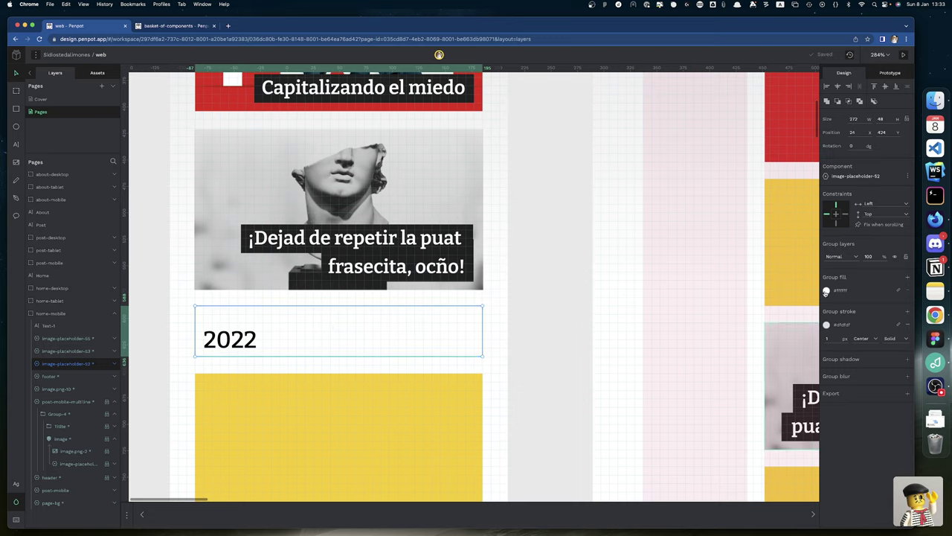
click(825, 290)
click(777, 400)
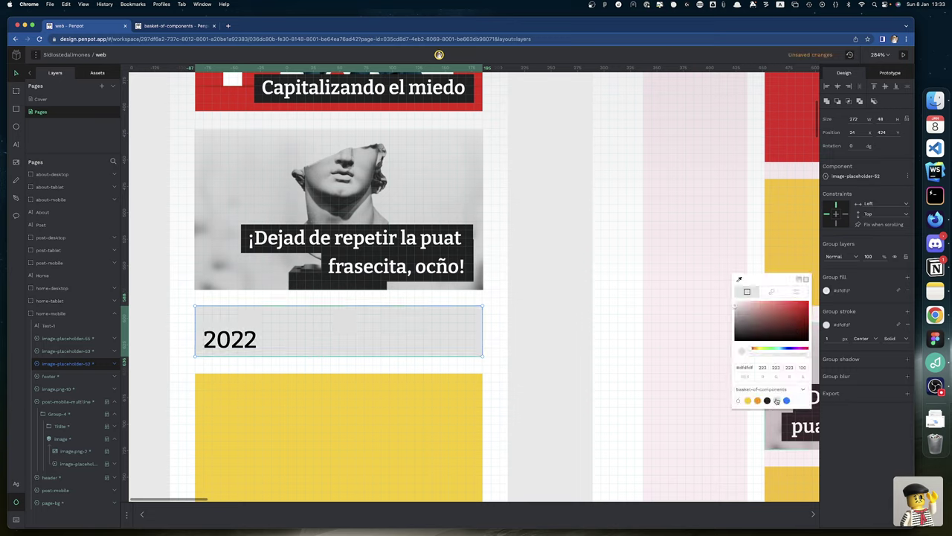
click(540, 411)
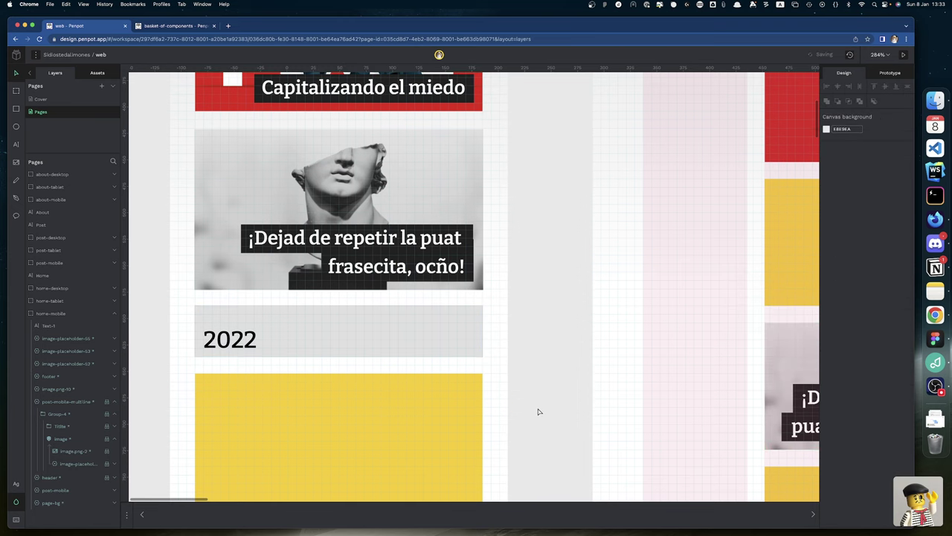
- Look over the home-mobile board from its header down to the footer, beside the tablet board
scroll(540, 411, down, 10)
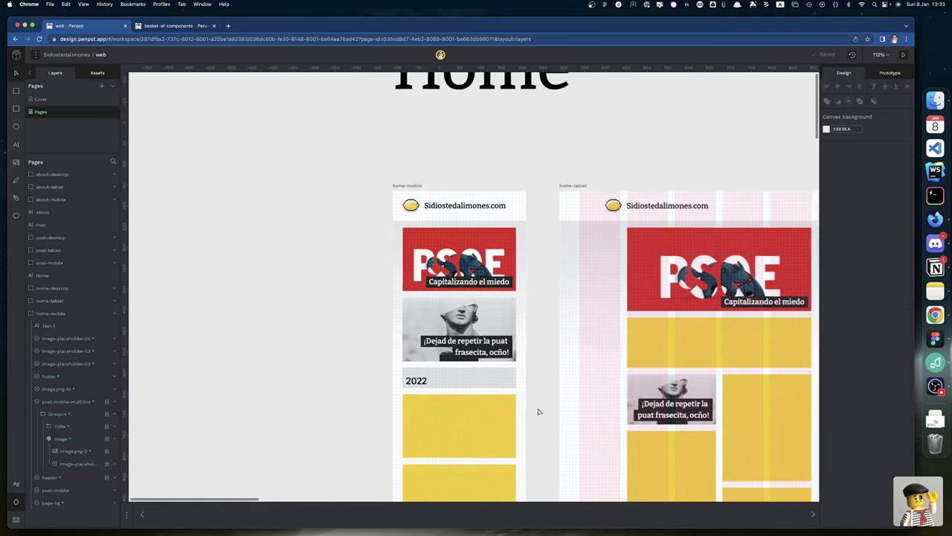
scroll(539, 411, down, 2)
scroll(539, 411, down, 1)
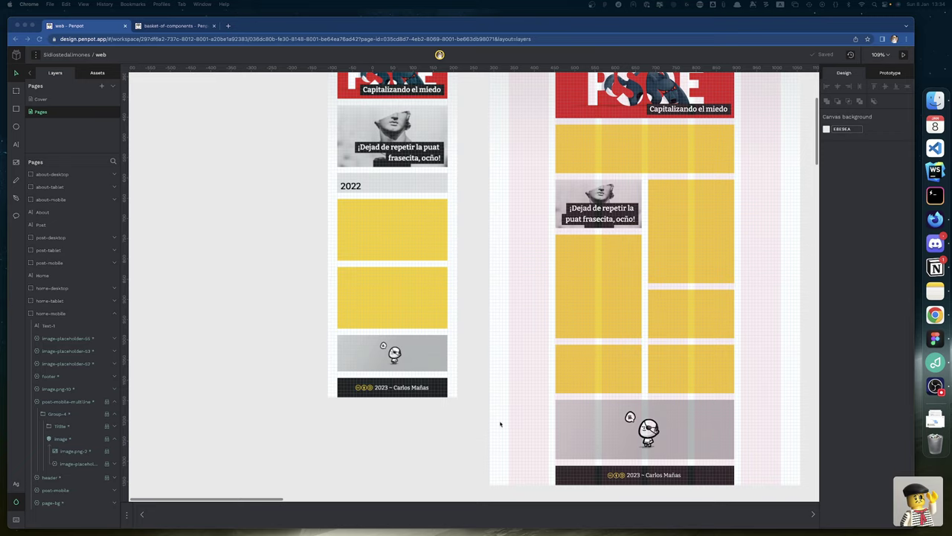
- Open the penpot.app website in a new browser tab
click(228, 25)
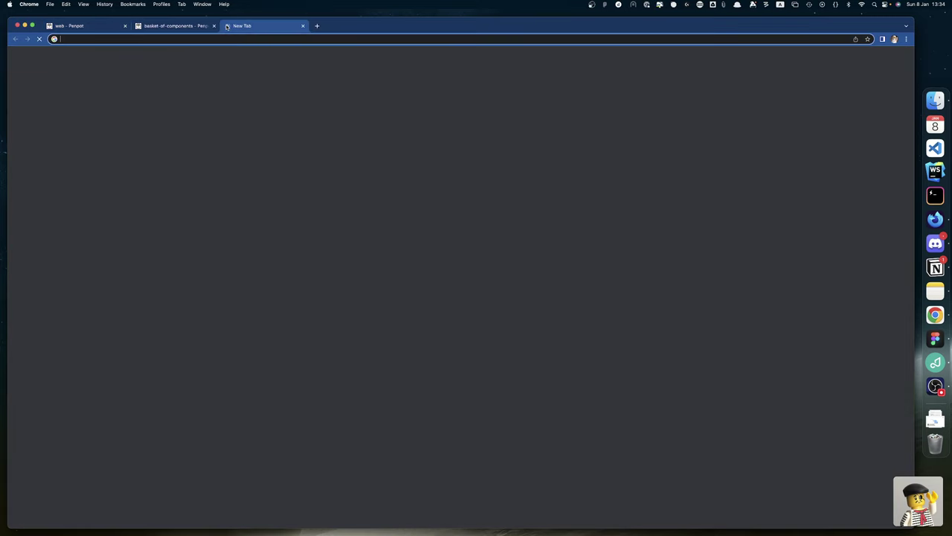
text(penpot)
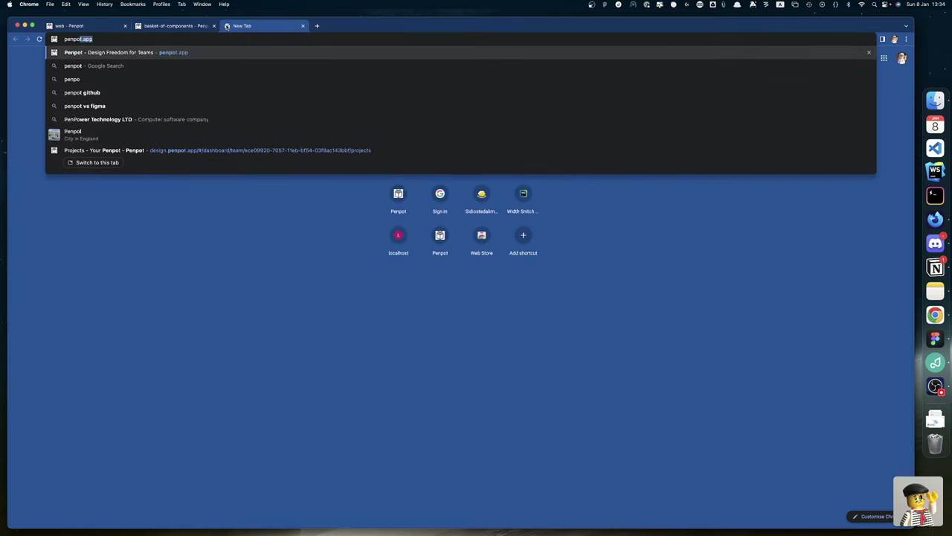
key(Return)
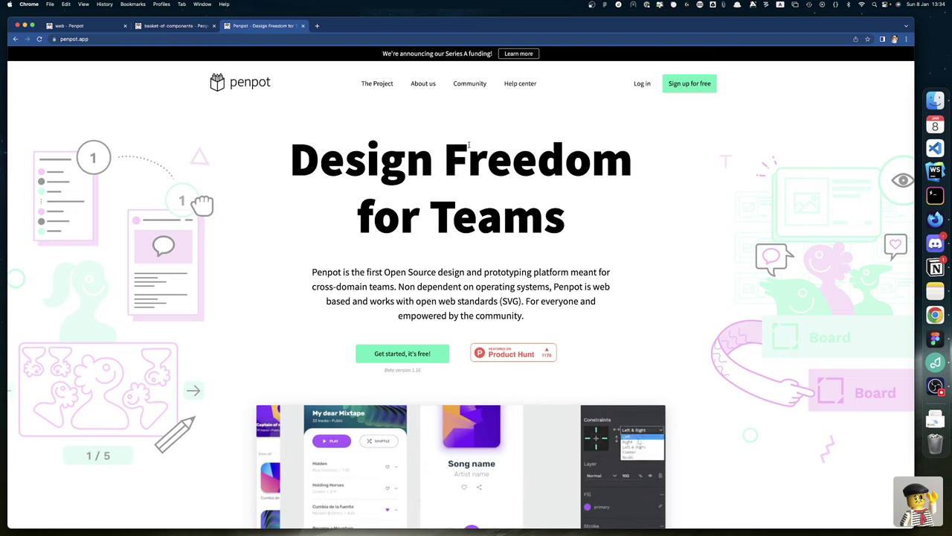
- Go back to the web file, switch to Firefox and examine the published blog's home page post list down to its footer
click(102, 25)
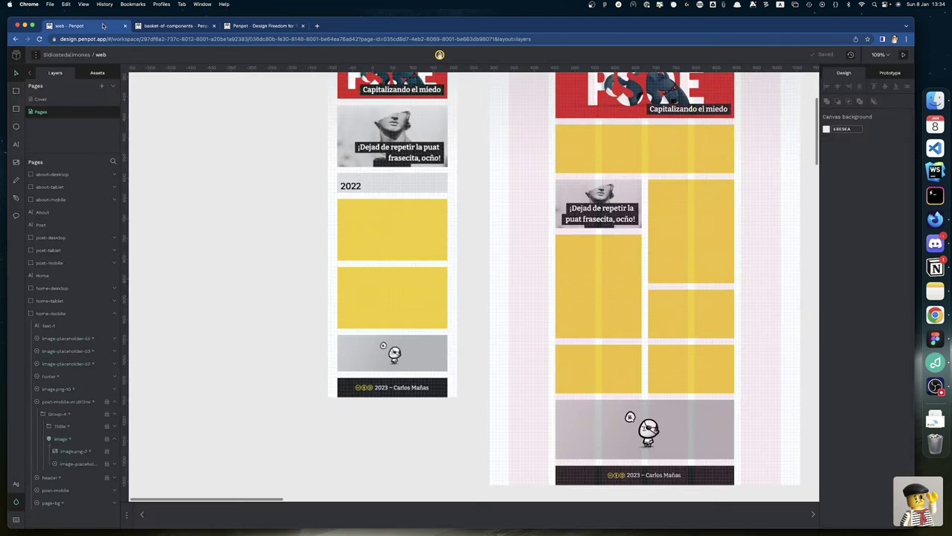
scroll(262, 225, down, 6)
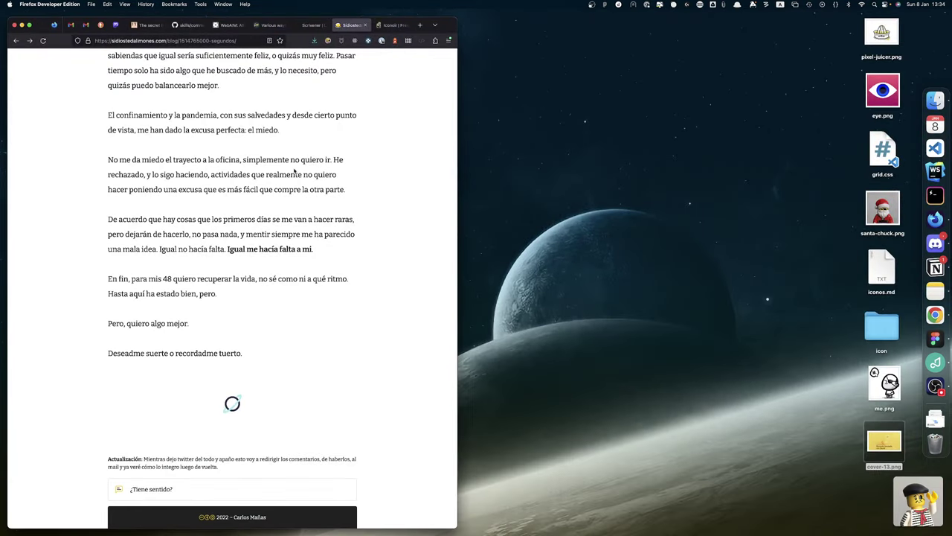
scroll(294, 172, up, 15)
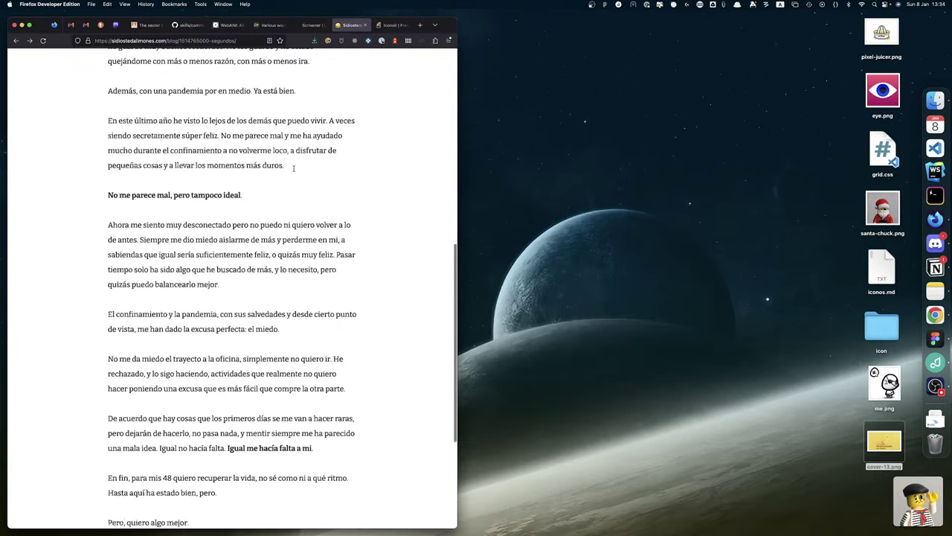
click(121, 71)
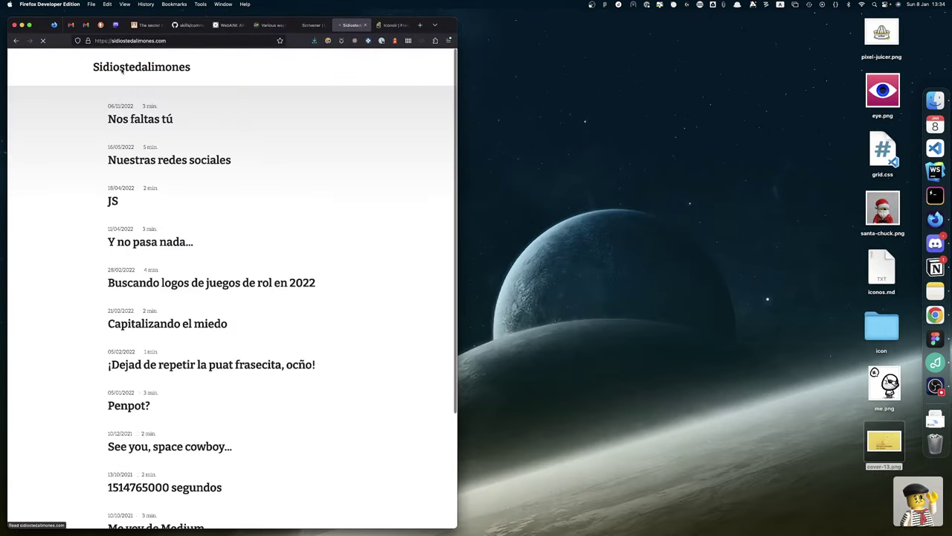
scroll(164, 358, down, 5)
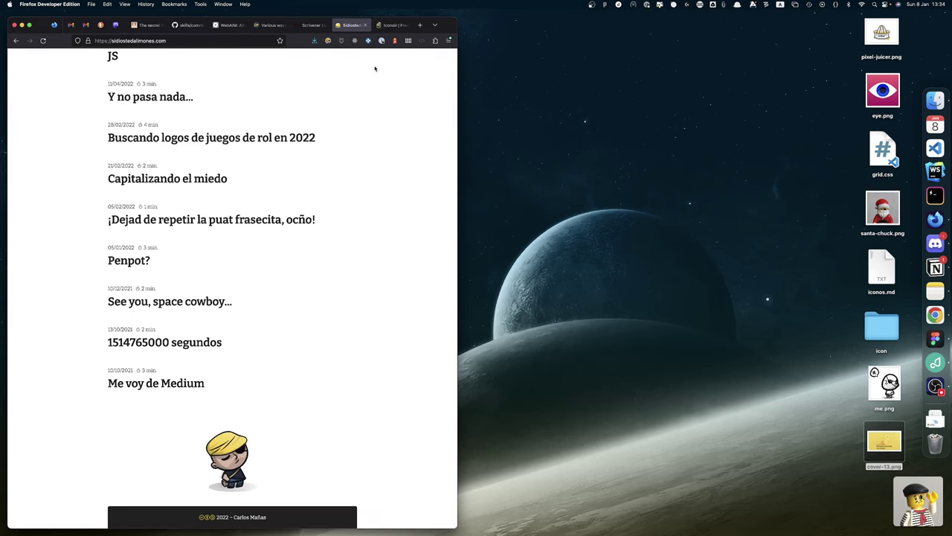
- Switch back to Chrome and compare the home-mobile, home-tablet and home-desktop boards in the web file
click(935, 317)
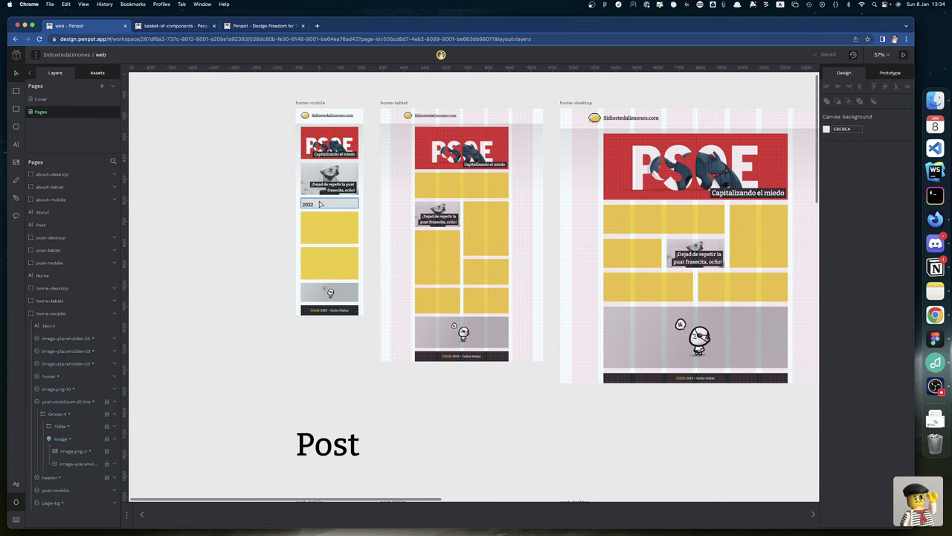
scroll(418, 221, right, 3)
scroll(419, 221, right, 2)
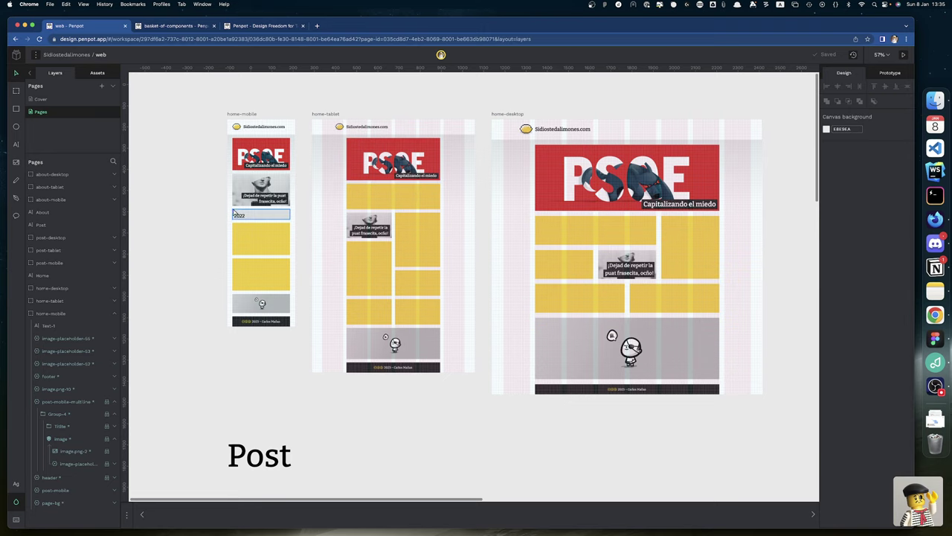
scroll(245, 219, down, 2)
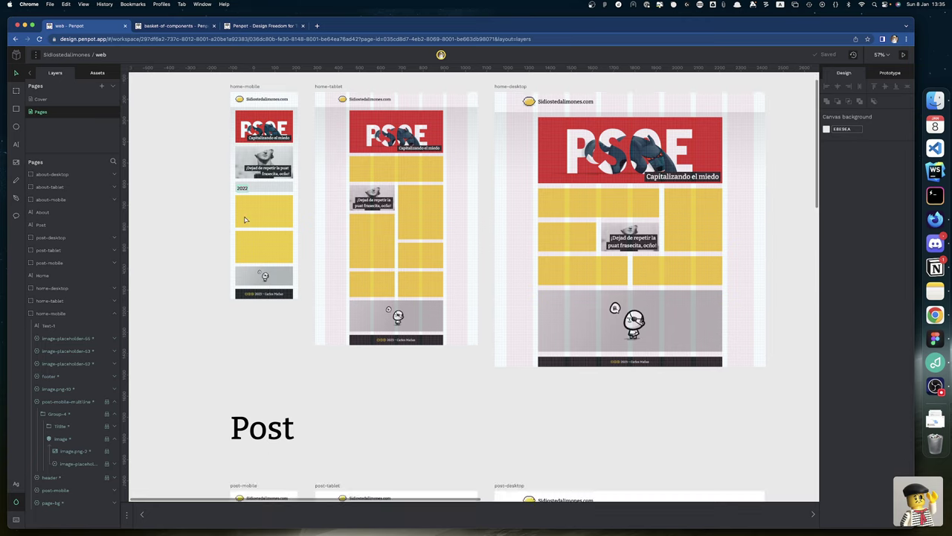
scroll(244, 219, down, 1)
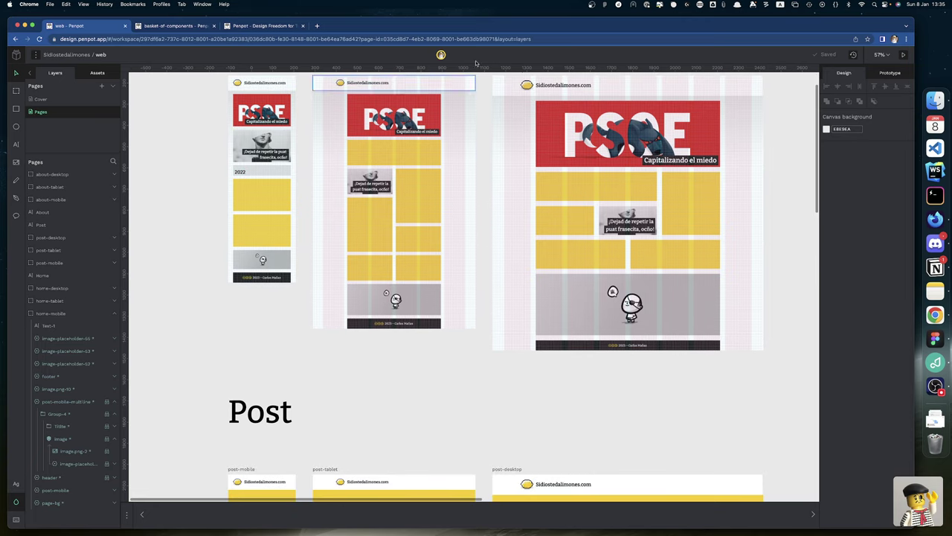
- Examine the post-mobile, post-tablet and post-desktop boards from the titles down to the quotes and footers
scroll(503, 239, down, 20)
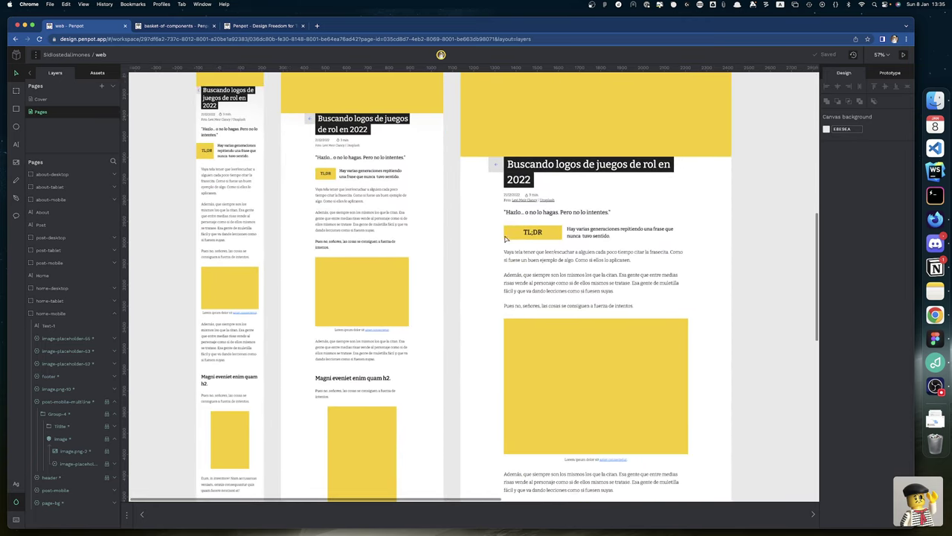
scroll(504, 238, down, 5)
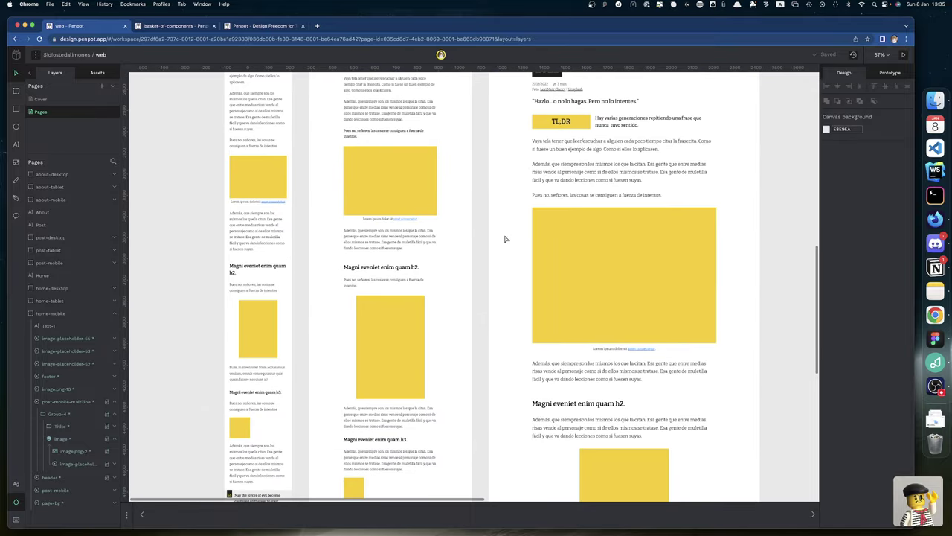
scroll(504, 239, down, 15)
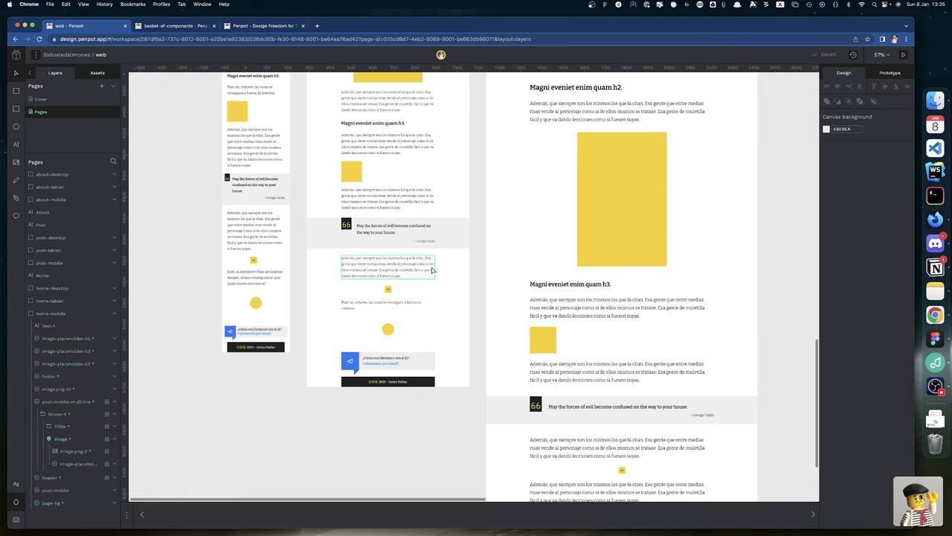
- Examine the about-mobile, about-tablet and about-desktop boards
scroll(431, 270, right, 20)
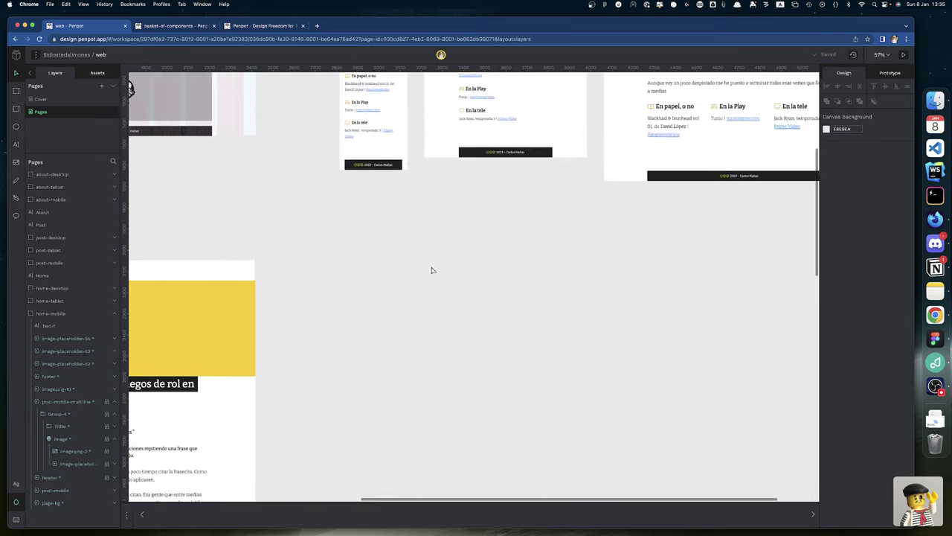
scroll(432, 270, up, 8)
scroll(431, 270, right, 4)
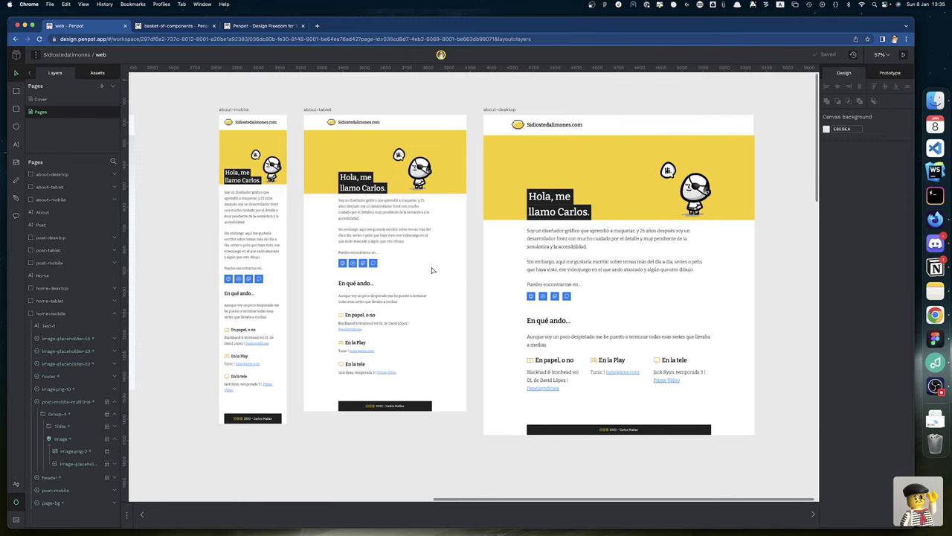
scroll(431, 270, up, 3)
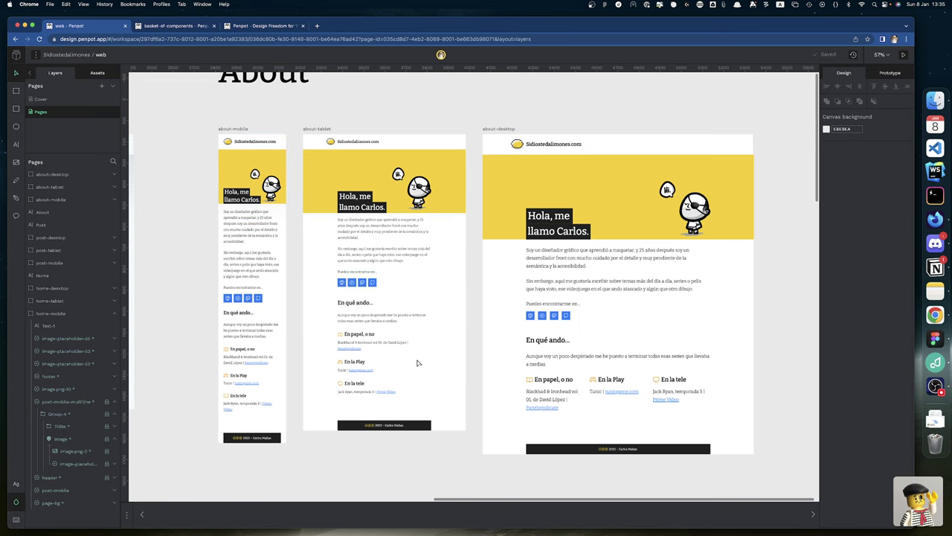
- Return to the upper part of the three Post boards with their titles and TL;DR blocks
scroll(417, 363, left, 3)
scroll(418, 363, down, 15)
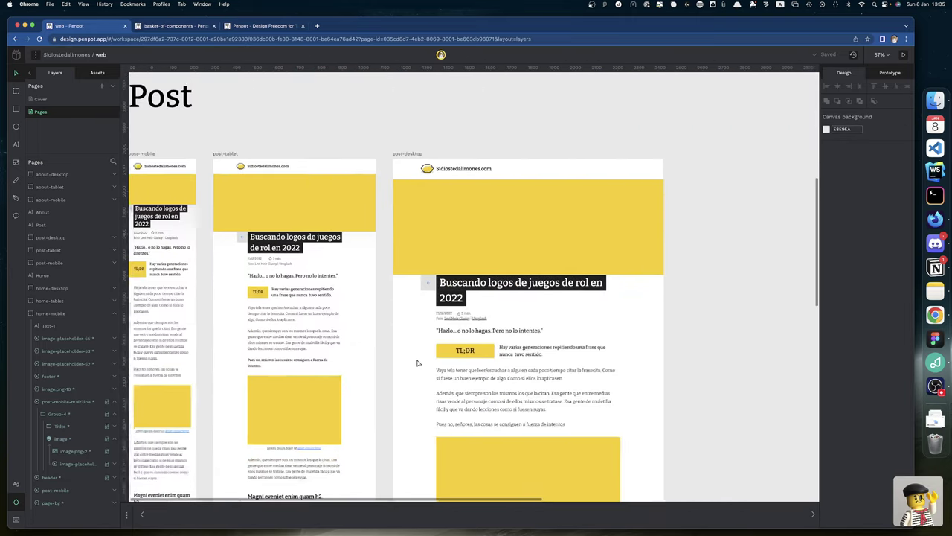
scroll(418, 363, up, 3)
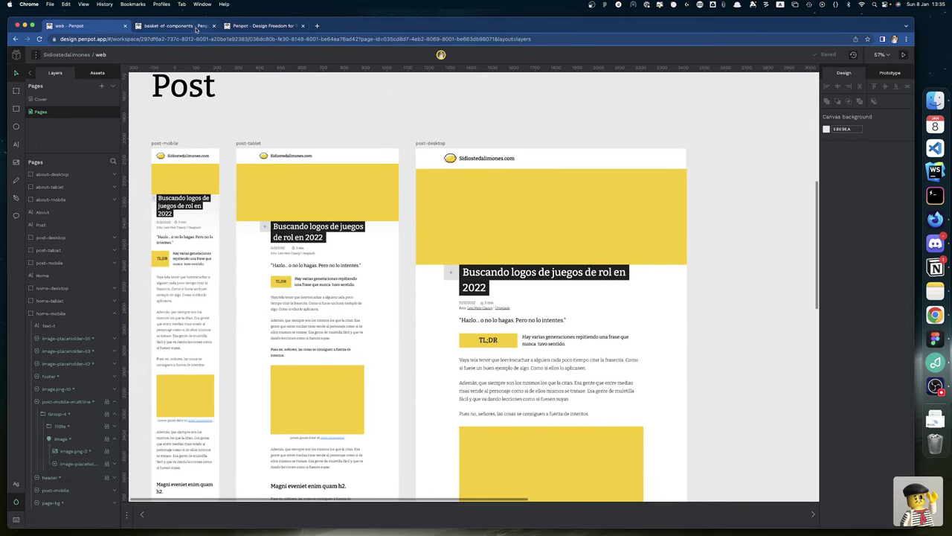
- Examine the Colors and Typography boards on the Basket page of the basket-of-components file
click(198, 28)
click(64, 125)
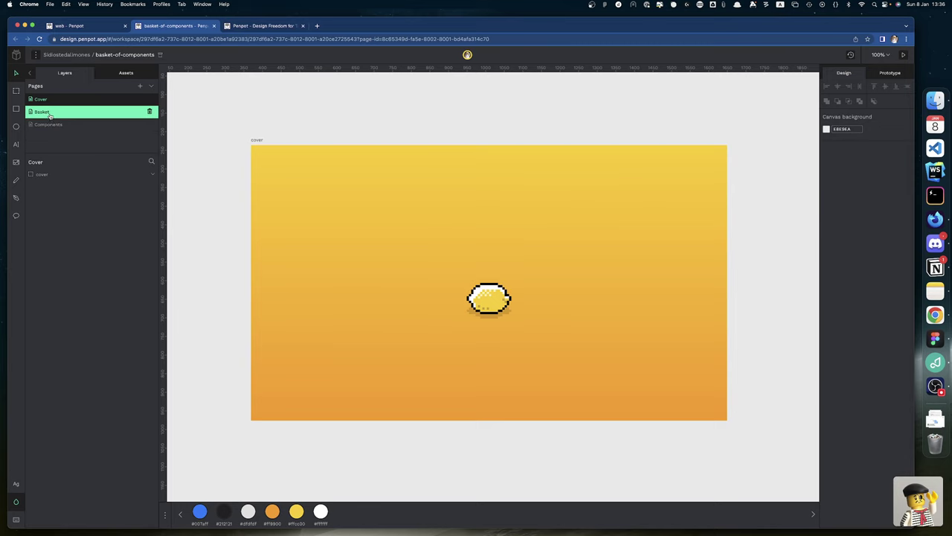
click(43, 112)
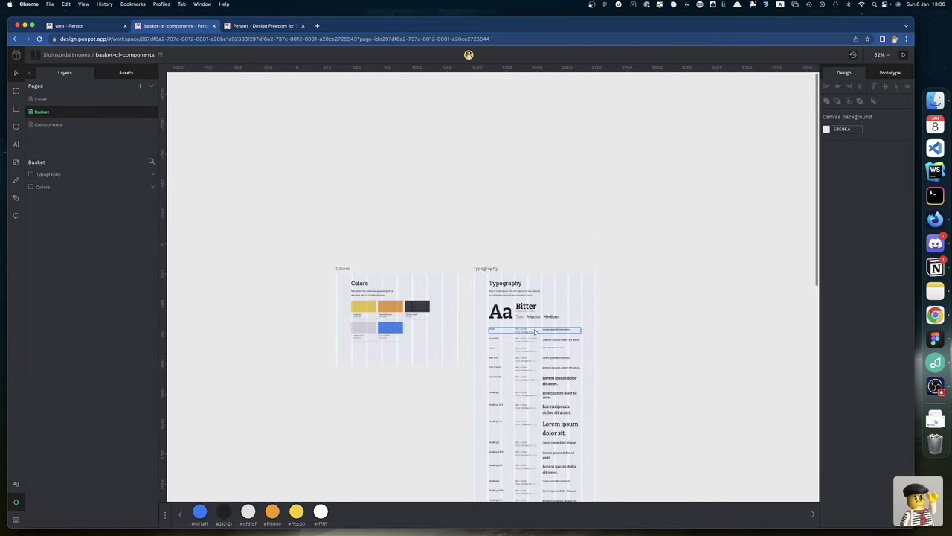
scroll(654, 300, down, 3)
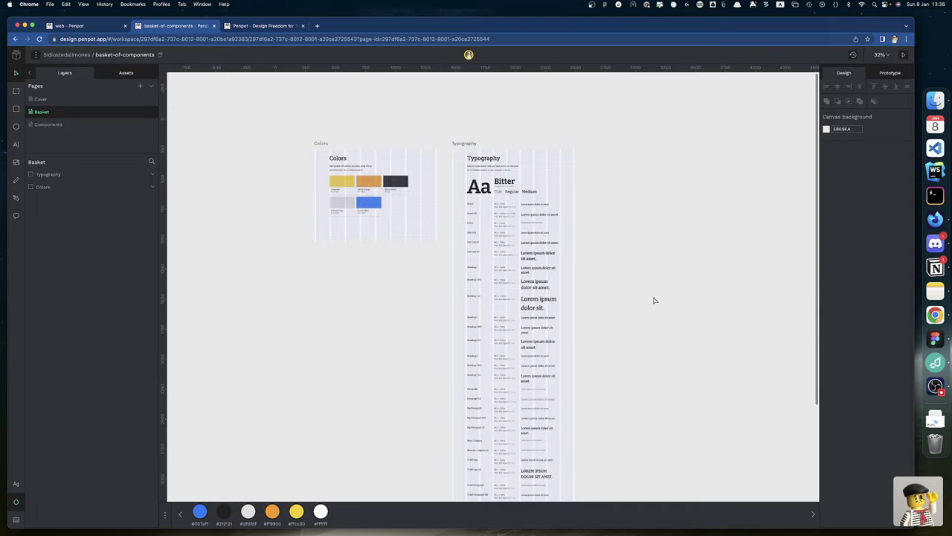
scroll(654, 300, down, 5)
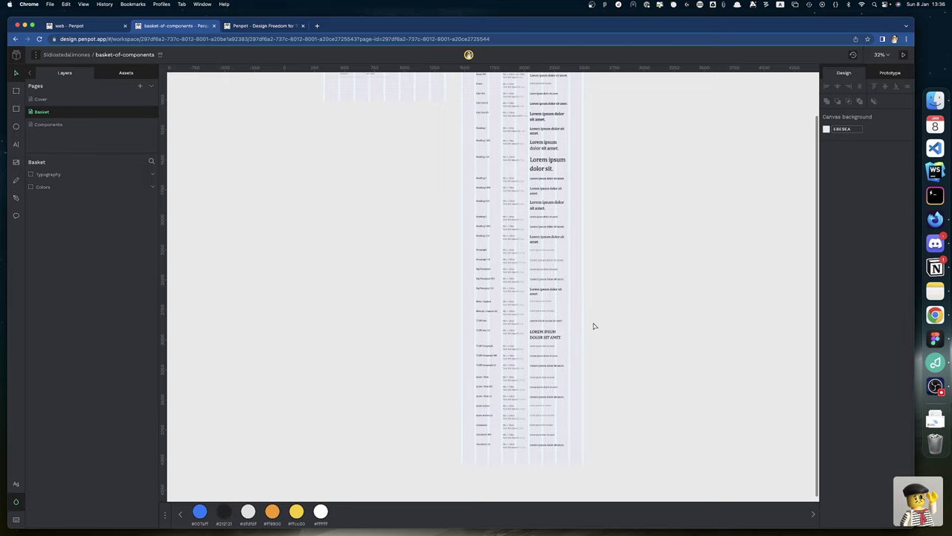
scroll(594, 326, up, 5)
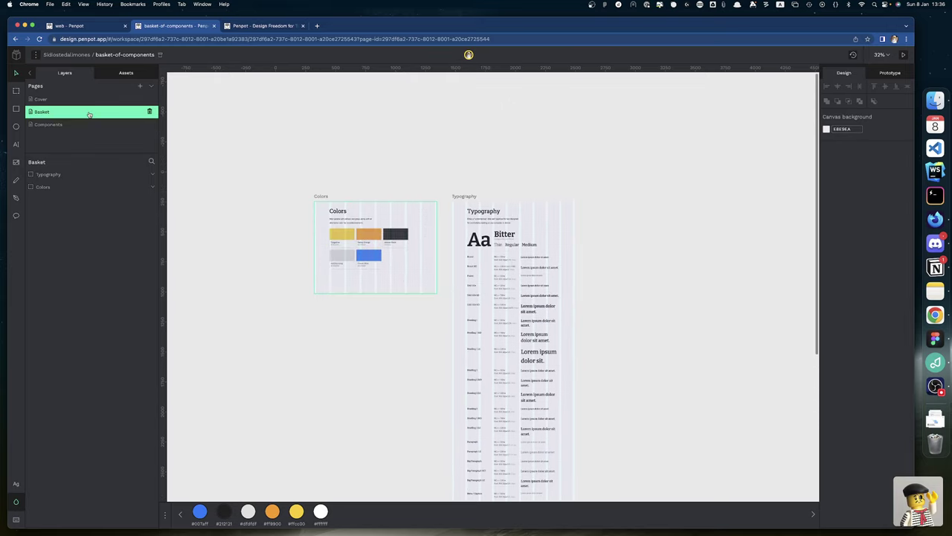
- Examine the headers, post cards, grids and illustrations on the Components page of the basket-of-components file
click(57, 126)
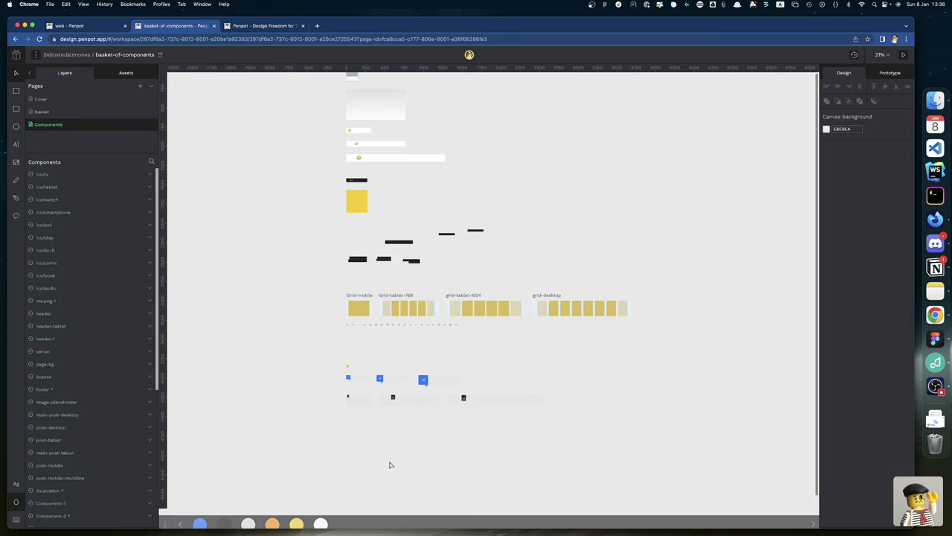
scroll(563, 420, down, 10)
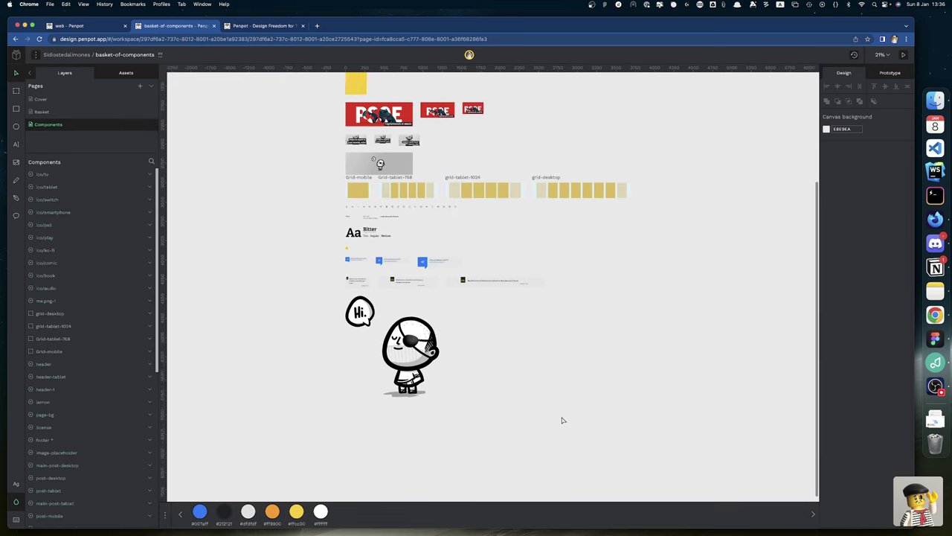
scroll(563, 420, up, 15)
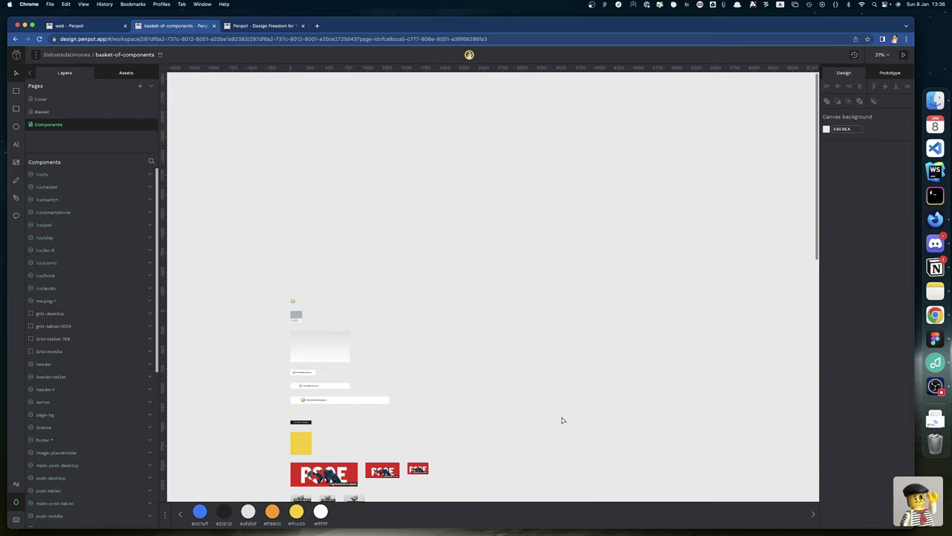
scroll(563, 420, down, 8)
scroll(563, 421, down, 2)
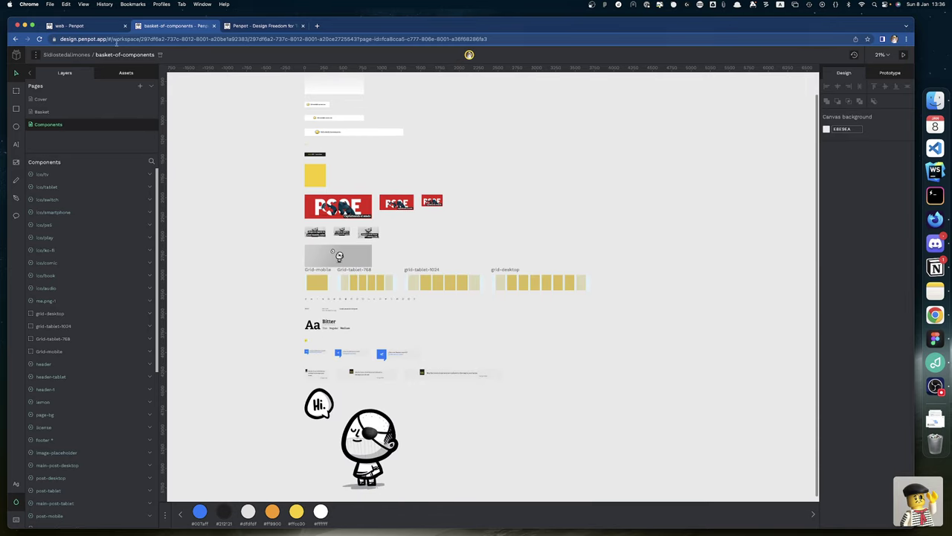
- In the web file, set Bottom constraints on the home-tablet illustration and footer, then extend the board's height to about 1490
click(93, 29)
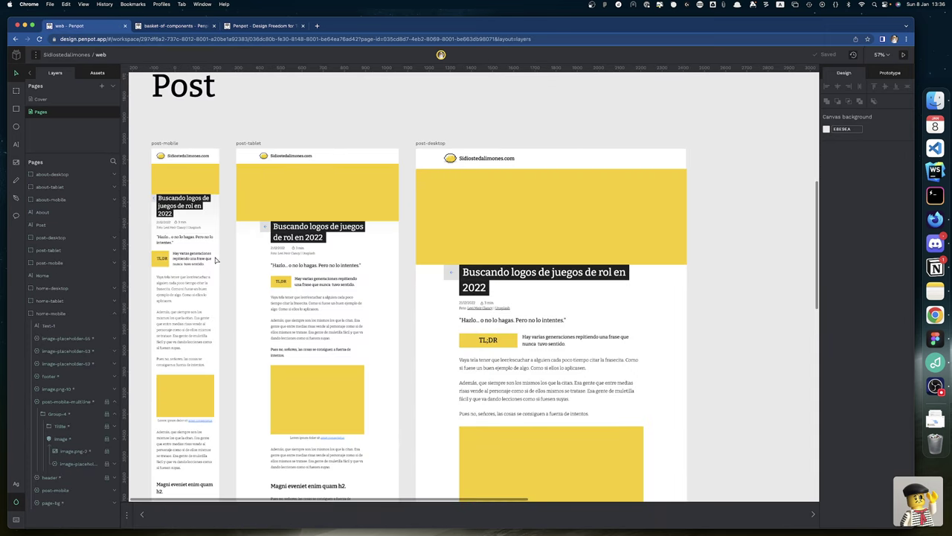
scroll(193, 200, up, 10)
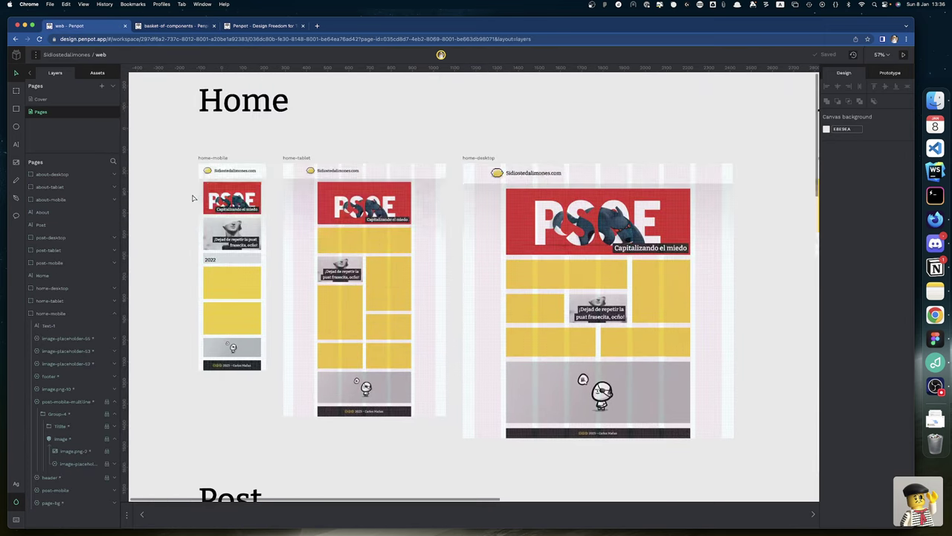
scroll(193, 199, left, 3)
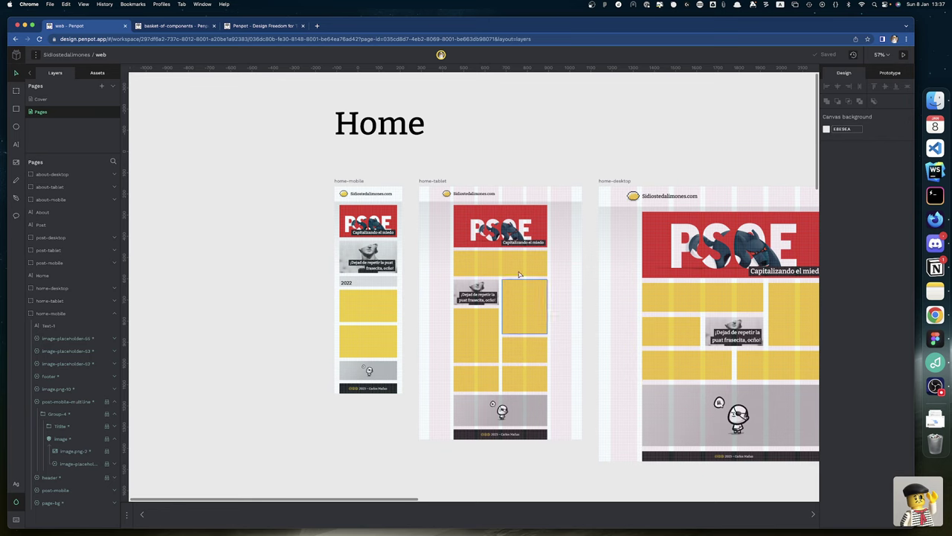
click(439, 181)
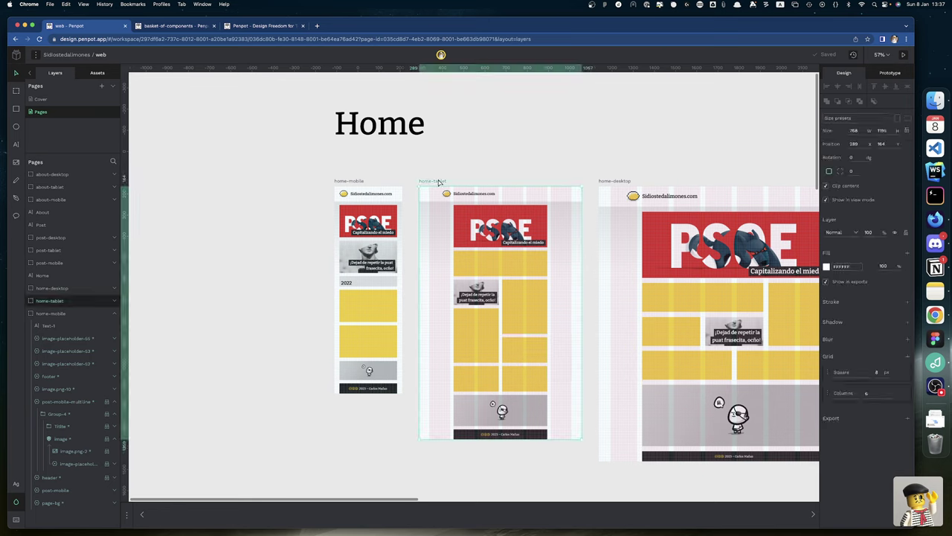
click(470, 425)
shift+click(465, 434)
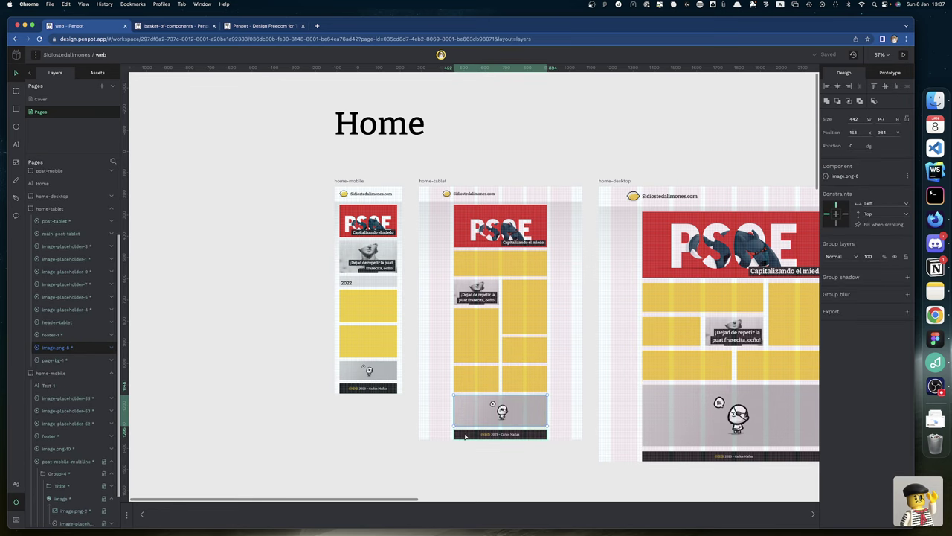
click(836, 198)
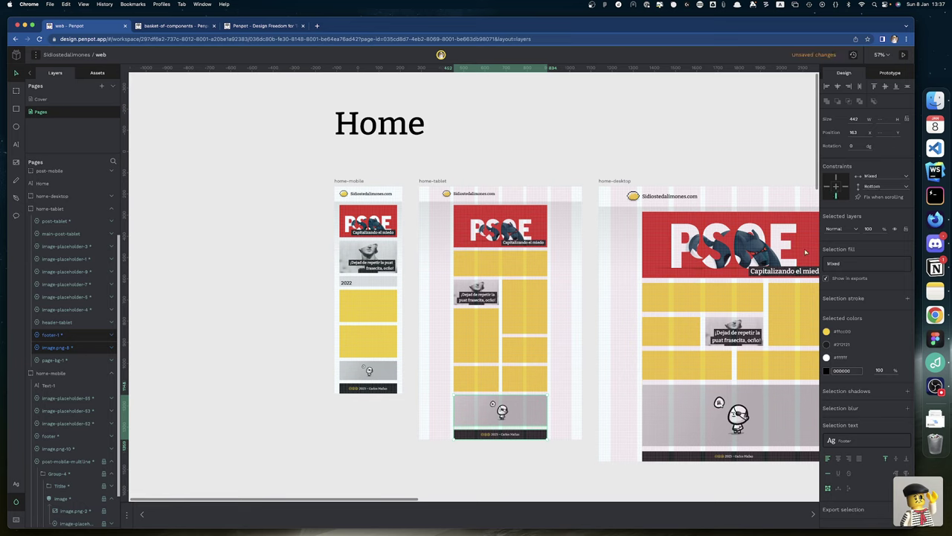
click(532, 476)
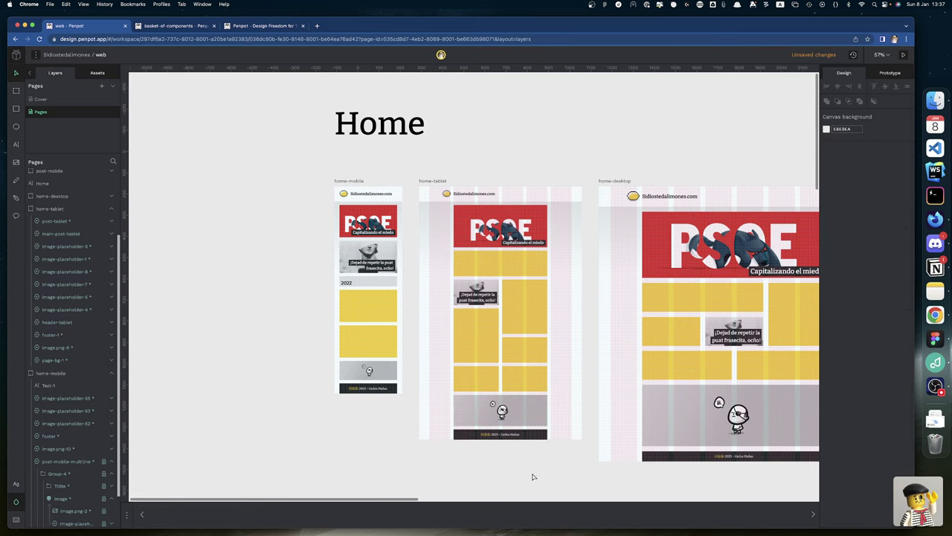
click(434, 181)
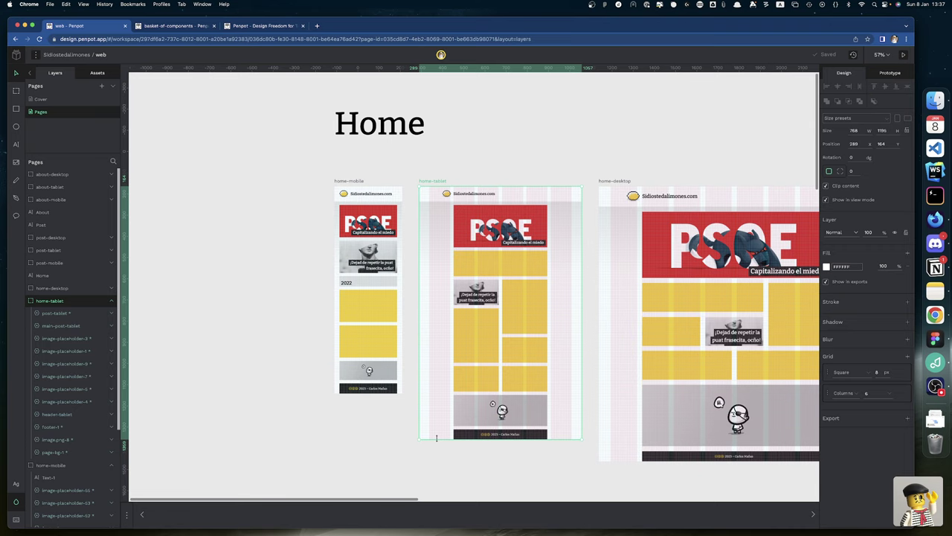
drag(436, 439, 438, 499)
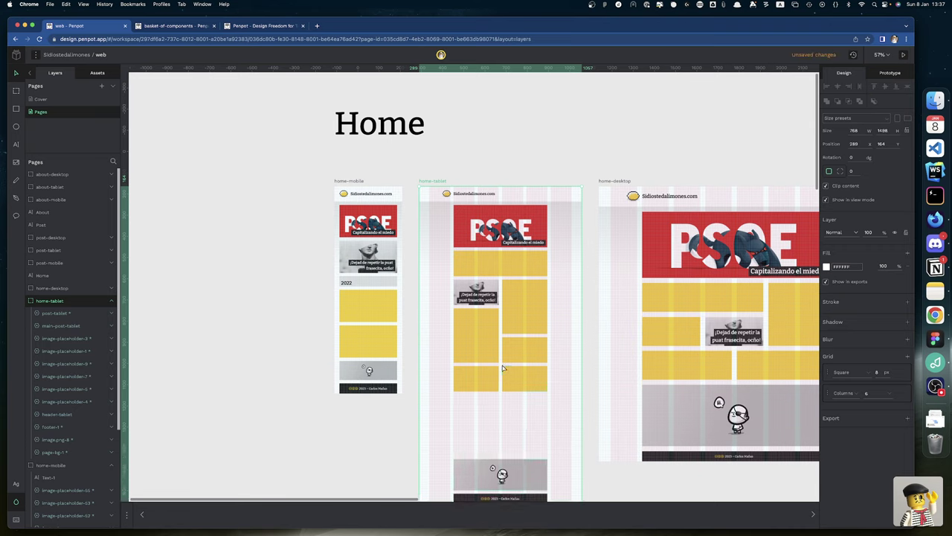
- Copy the 2022 heading with its grey bar from home-mobile to home-tablet, left-aligned under the lowest placeholders
click(365, 283)
shift+click(365, 283)
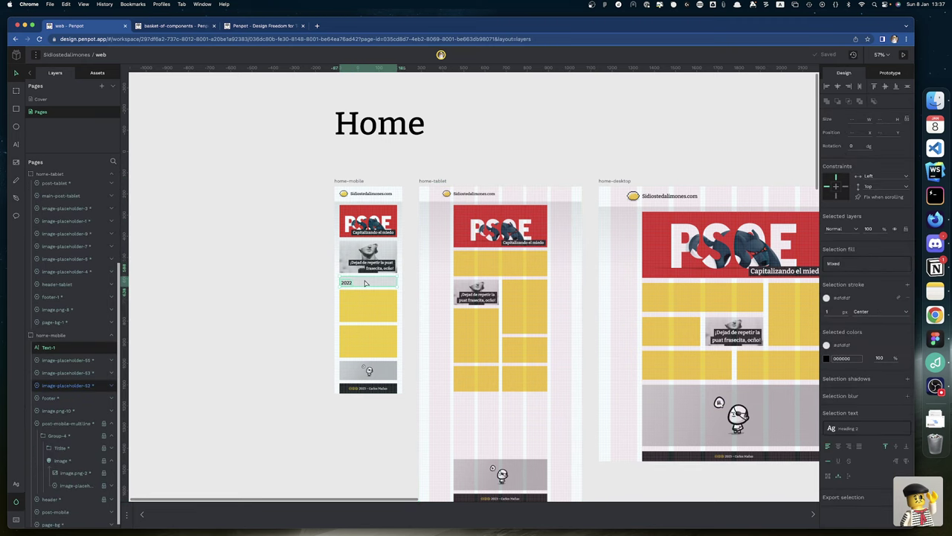
click(468, 379)
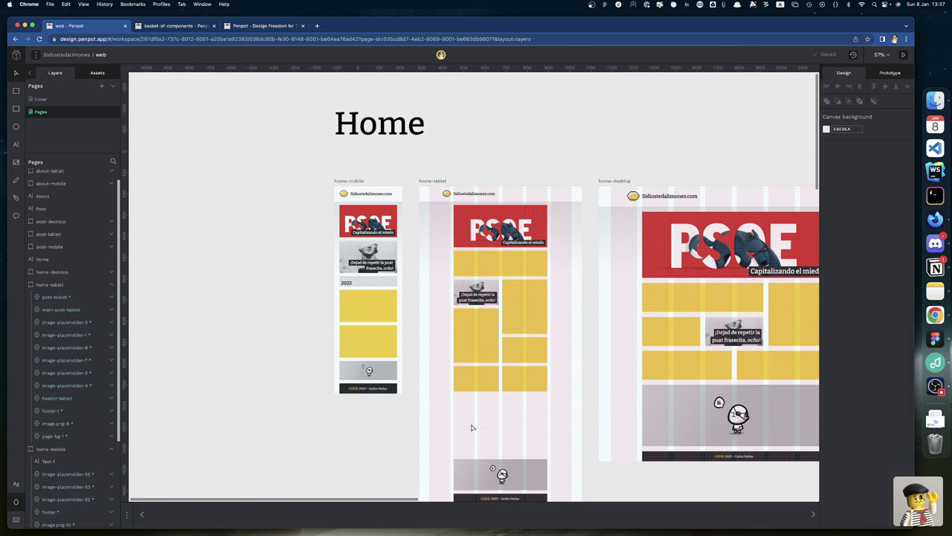
key(super+v)
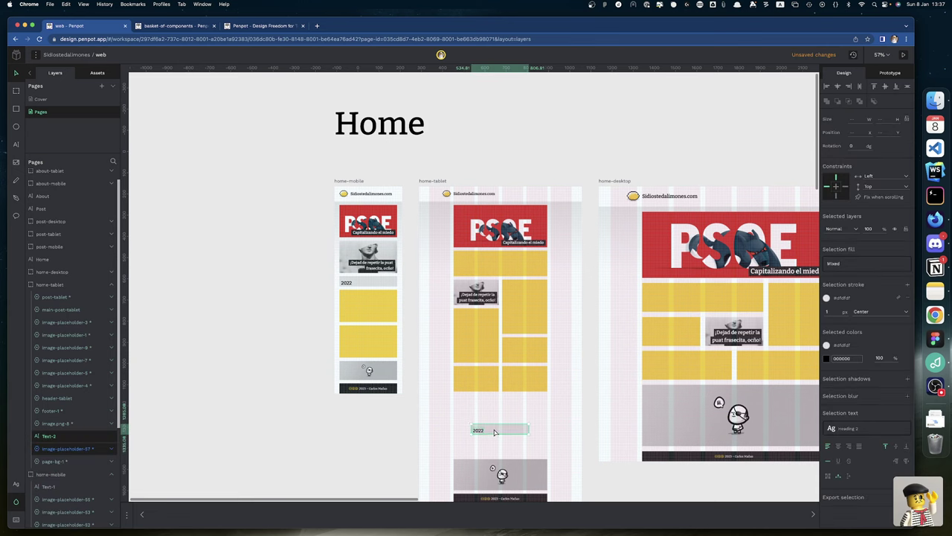
drag(494, 432, 477, 404)
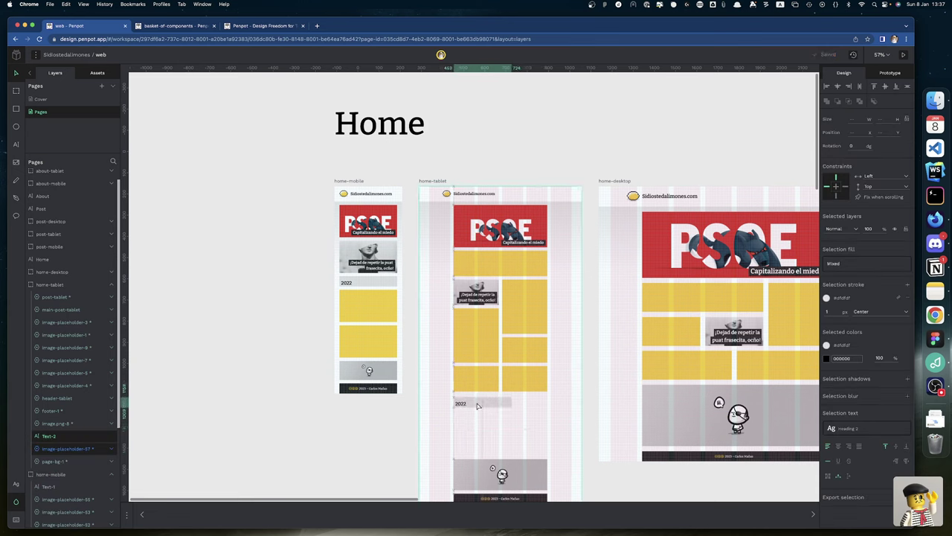
click(506, 418)
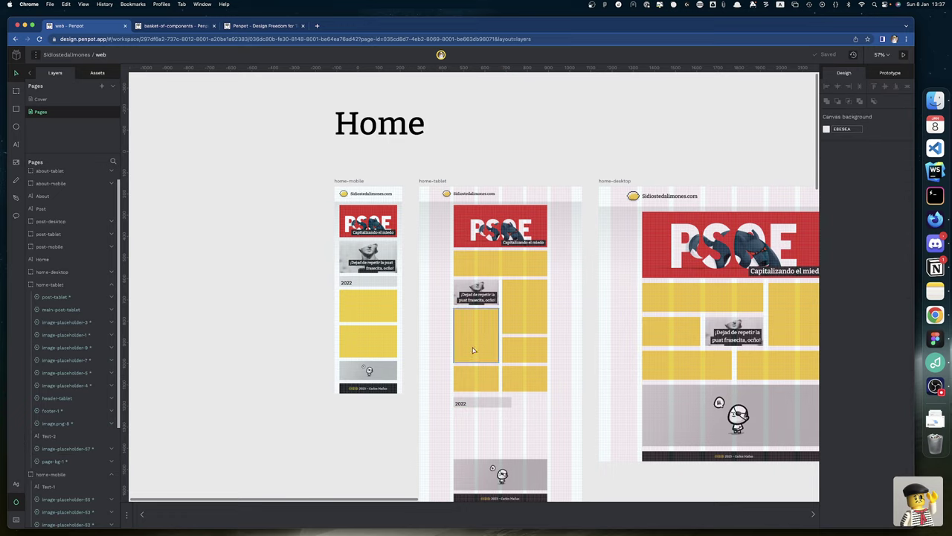
- Shift the lowest row of two yellow placeholders and the small one above it on home-tablet down to just above the illustration
click(480, 384)
shift+click(523, 378)
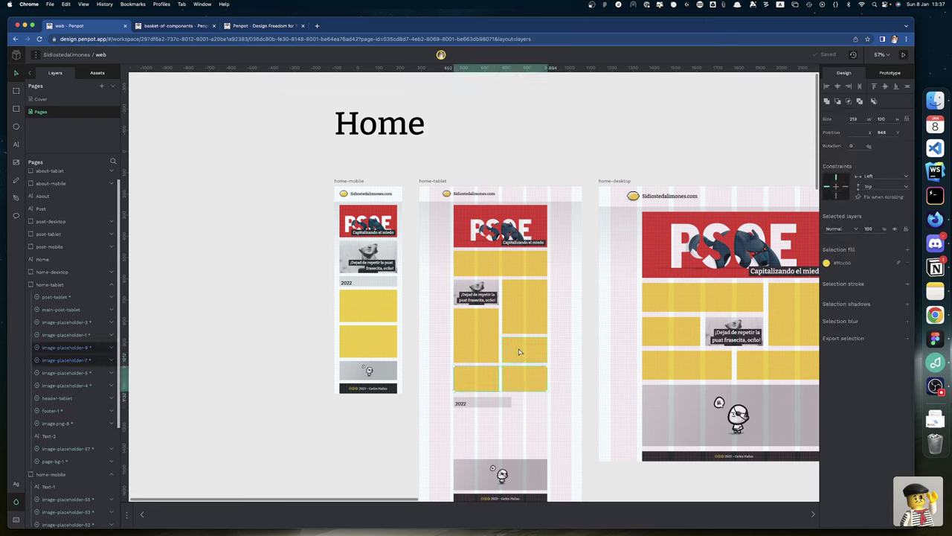
key(Up)
key(Up)
key(Up)
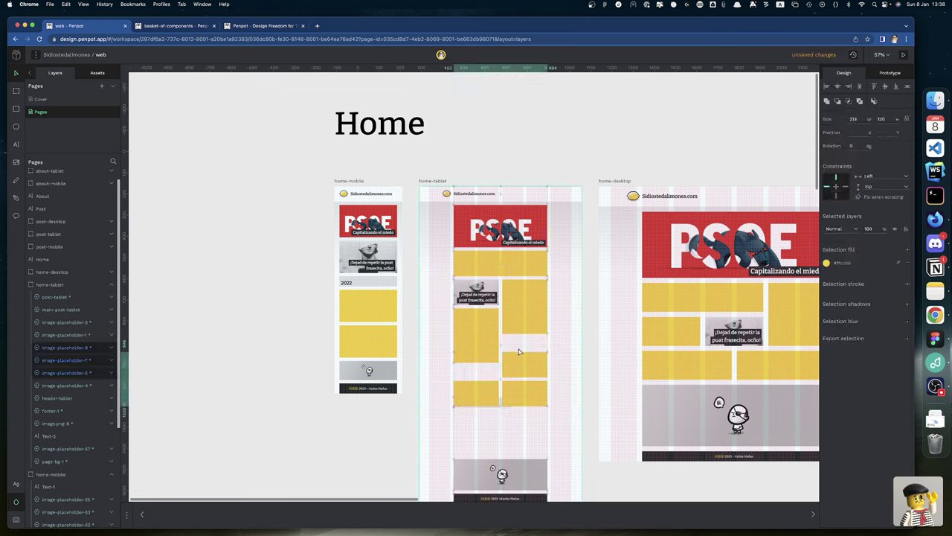
key(shift+Down)
key(shift+Down)
key(shift+Down)
key(shift+Down)
key(shift+Down)
key(shift+Down)
key(shift+Down)
key(shift+Down)
key(shift+Down)
key(shift+Down)
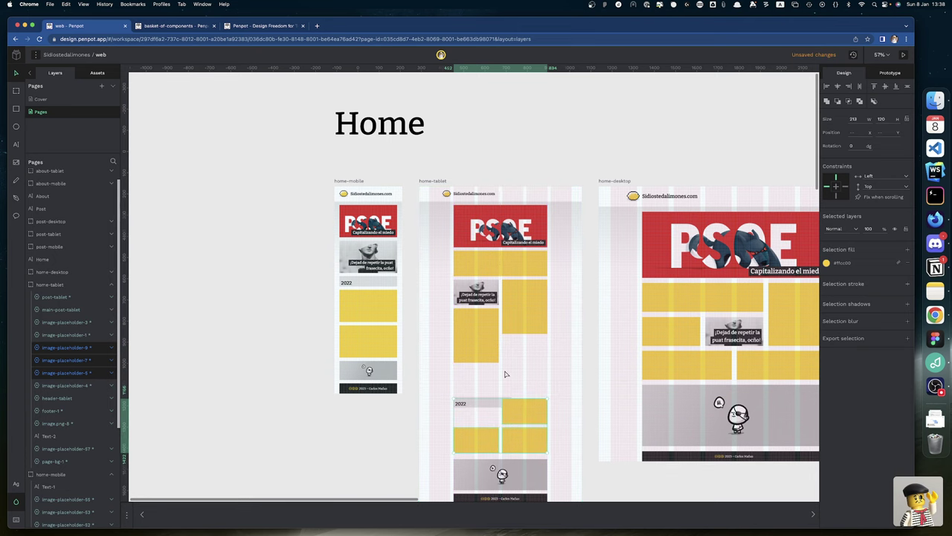
scroll(505, 374, up, 5)
key(Escape)
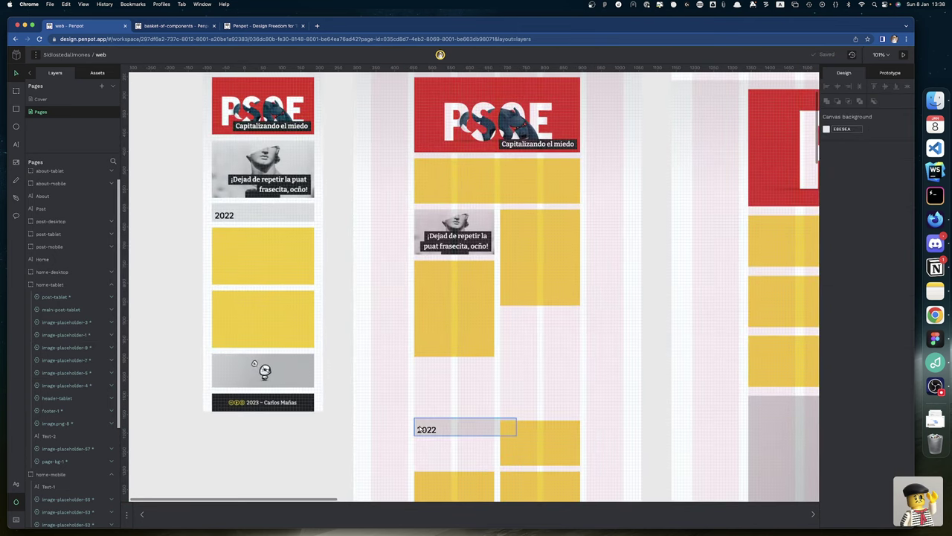
- Raise the 2022 heading and its grey bar on home-tablet to just below the tall placeholder in the first column
click(419, 430)
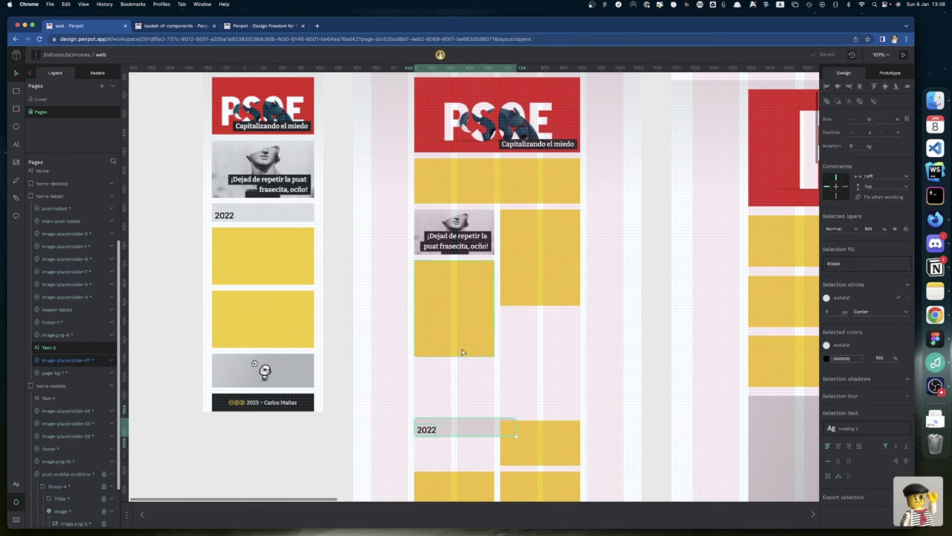
key(shift+Up)
key(shift+Up)
key(shift+Up)
key(shift+Up)
key(shift+Up)
key(shift+Up)
key(shift+Up)
key(shift+Up)
key(shift+Up)
key(shift+Up)
key(shift+Up)
key(shift+Up)
key(shift+Up)
key(shift+Up)
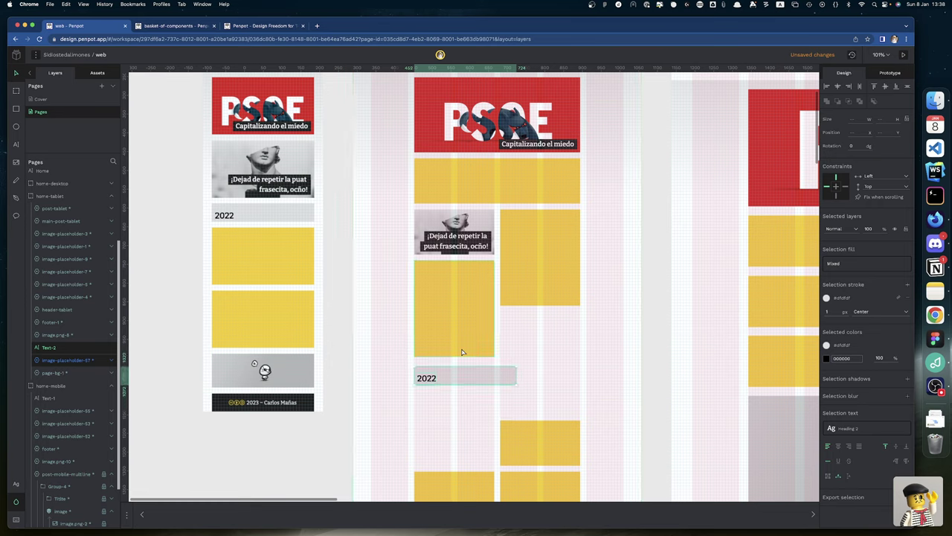
key(shift+Up)
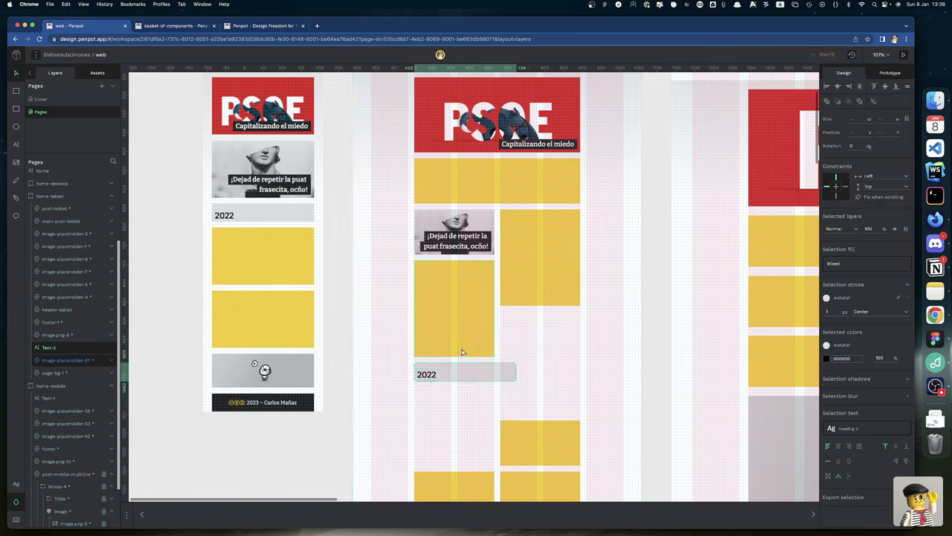
- Widen the grey bar of the home-tablet 2022 heading to the full content width, then remove the heading and bar
click(527, 398)
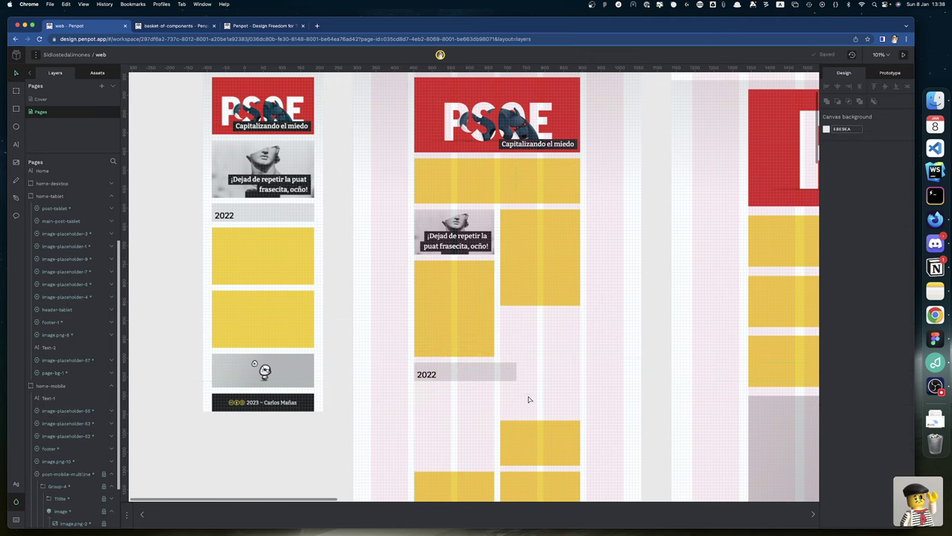
click(514, 374)
drag(516, 371, 579, 370)
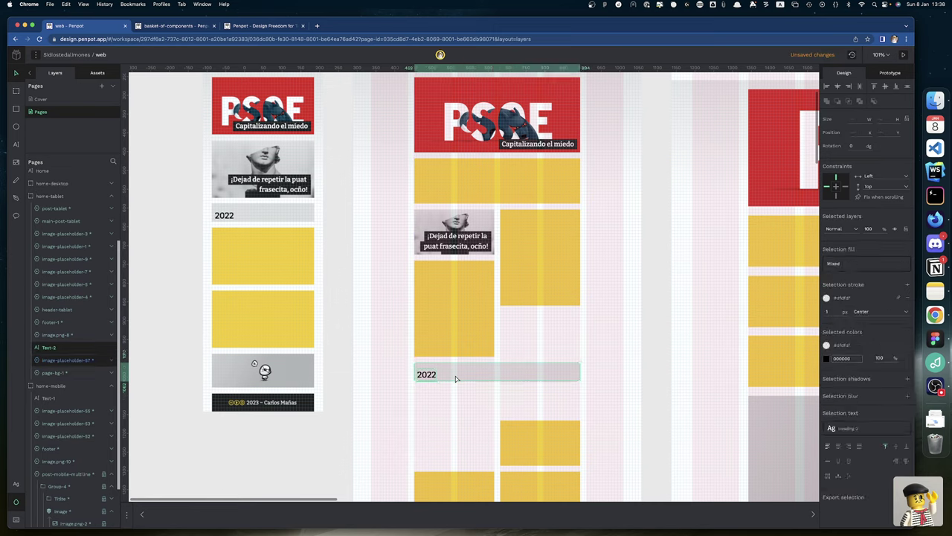
key(Delete)
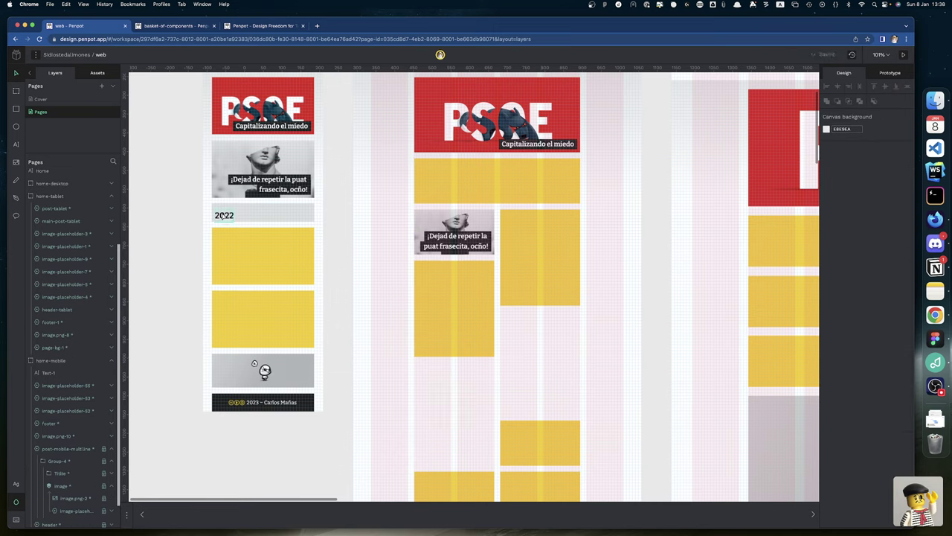
- Realign the 2022 text vertically against its grey bar on home-mobile, then take both off the board
click(250, 217)
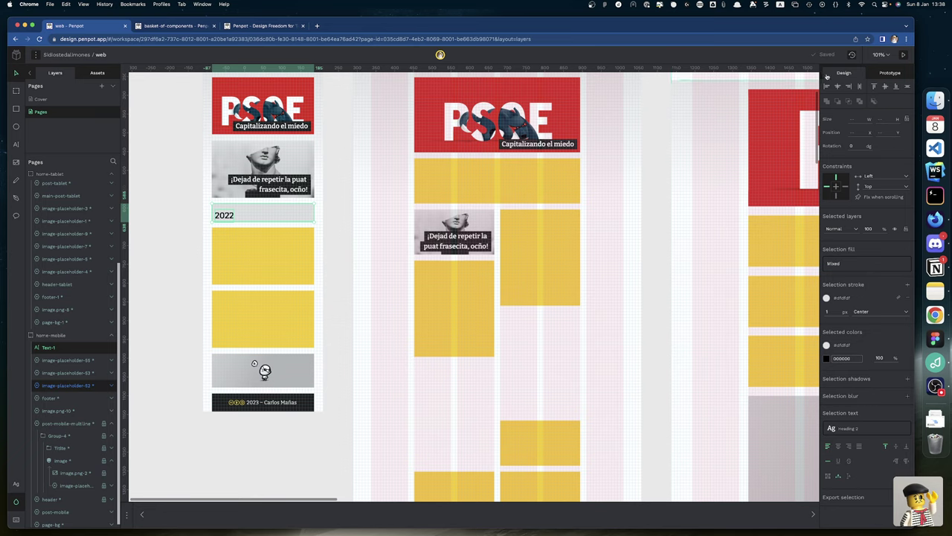
click(886, 87)
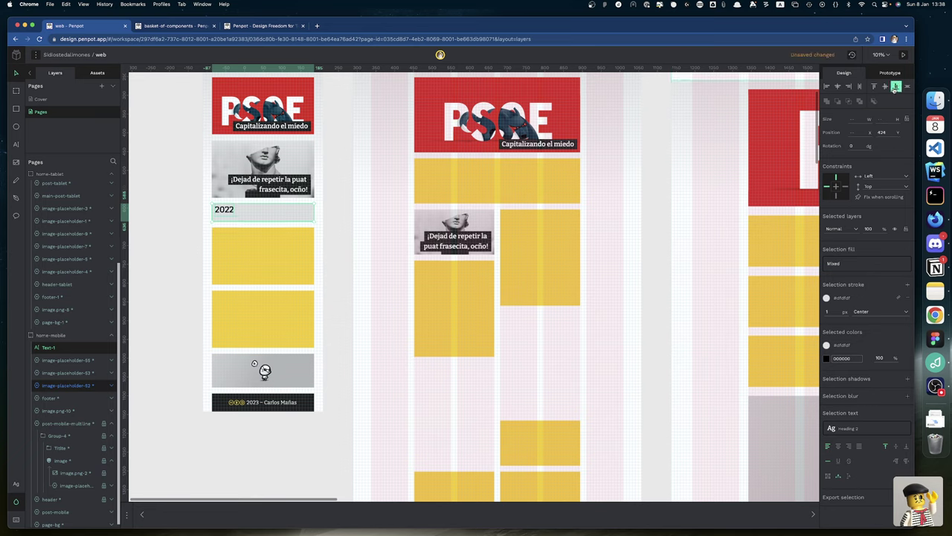
click(896, 86)
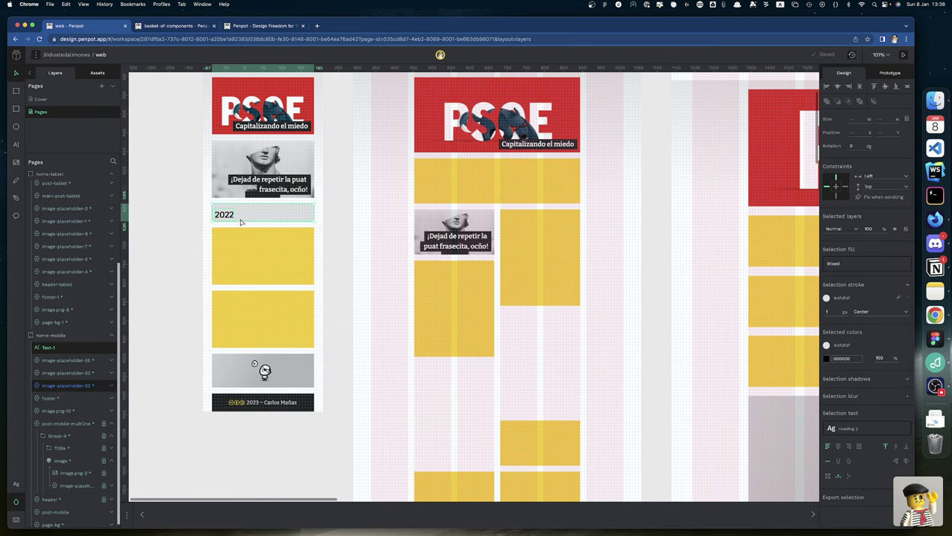
key(Delete)
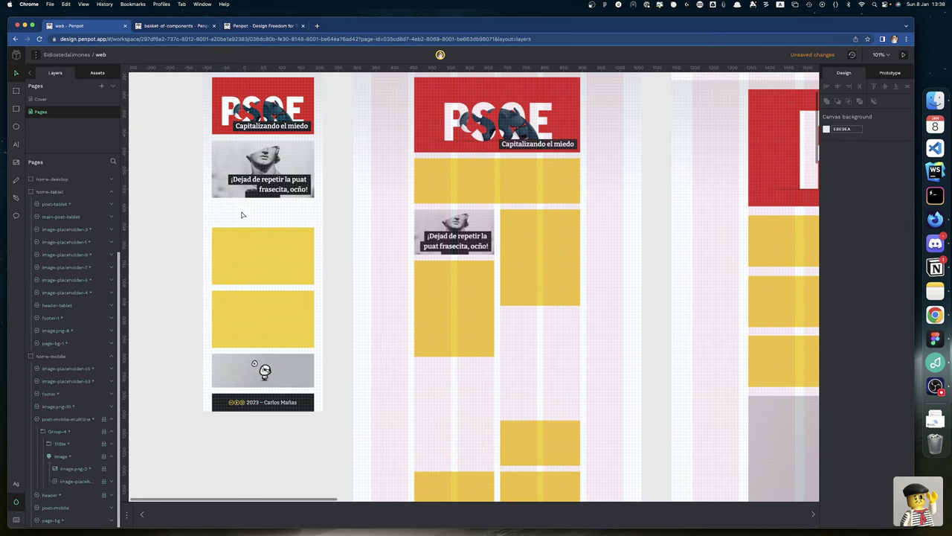
- Switch to the basket-of-components file and go to the lower part of its Components page
click(174, 26)
scroll(345, 381, down, 5)
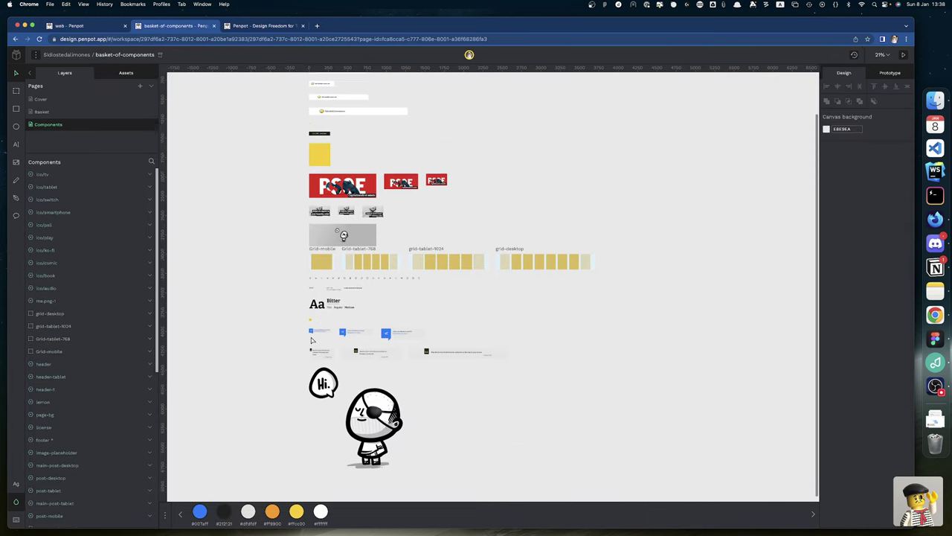